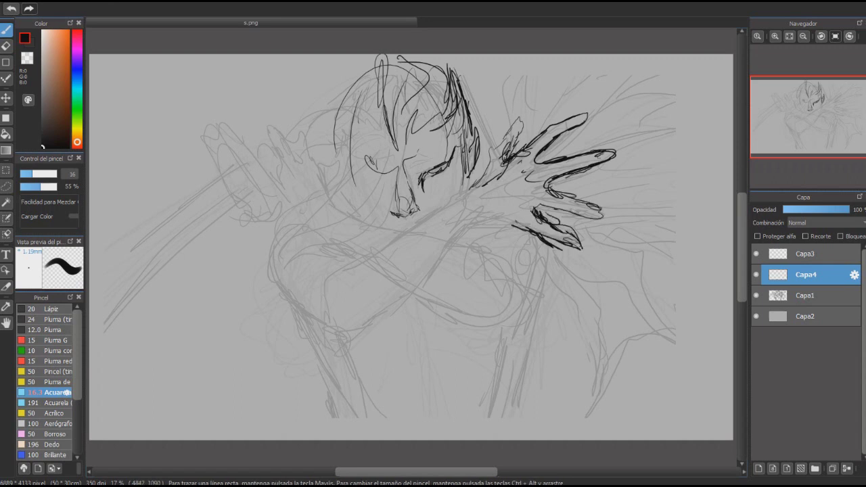
# - Sketch long pointed feathers radiating upward, sideways and downward from the open hand, using the black watercolor brush on layer Capa4
pyautogui.moveTo(504, 162); pyautogui.dragTo(545, 56)
pyautogui.moveTo(534, 125); pyautogui.dragTo(680, 66)
pyautogui.moveTo(552, 156); pyautogui.dragTo(733, 124)
pyautogui.moveTo(701, 238); pyautogui.dragTo(580, 200)
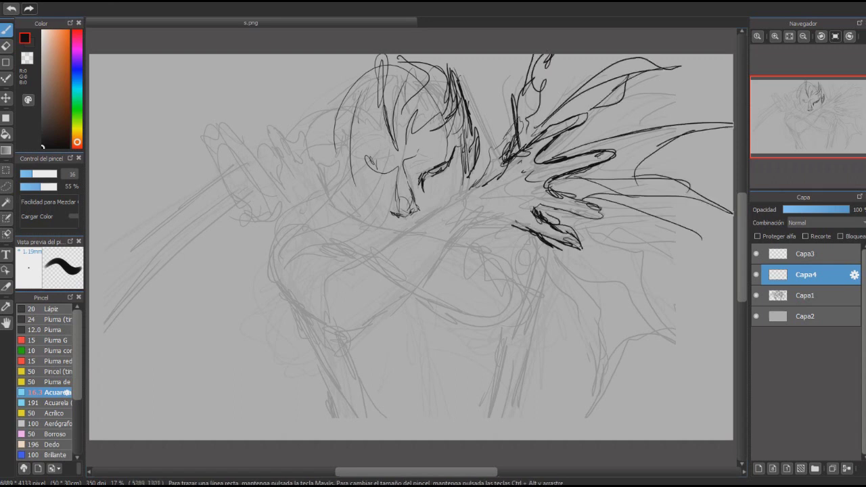
pyautogui.moveTo(524, 207); pyautogui.dragTo(569, 365)
pyautogui.moveTo(493, 54); pyautogui.dragTo(517, 152)
pyautogui.moveTo(531, 233)
pyautogui.mouseDown()
pyautogui.moveTo(565, 416)
pyautogui.moveTo(582, 352)
pyautogui.mouseUp()
pyautogui.moveTo(545, 261)
pyautogui.mouseDown()
pyautogui.moveTo(677, 372)
pyautogui.moveTo(717, 291)
pyautogui.mouseUp()
pyautogui.moveTo(568, 298); pyautogui.dragTo(734, 312)
pyautogui.moveTo(568, 223); pyautogui.dragTo(734, 173)
pyautogui.moveTo(575, 156); pyautogui.dragTo(733, 118)
pyautogui.moveTo(613, 199); pyautogui.dragTo(693, 190)
# - Sketch the contours of the crossed forearm, elbow and shoulder in front of the face
pyautogui.moveTo(535, 166)
pyautogui.mouseDown()
pyautogui.moveTo(441, 204)
pyautogui.moveTo(365, 261)
pyautogui.mouseUp()
pyautogui.moveTo(480, 193); pyautogui.dragTo(325, 345)
pyautogui.moveTo(291, 223); pyautogui.dragTo(318, 351)
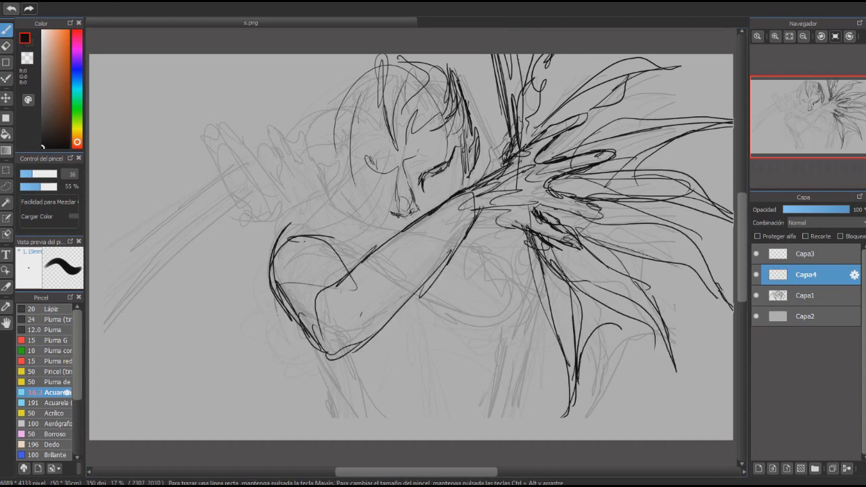
# - Sketch the underside of the elbow, the chest and both sides of the torso below the crossed arms
pyautogui.moveTo(277, 284); pyautogui.dragTo(379, 430)
pyautogui.moveTo(498, 277); pyautogui.dragTo(379, 430)
pyautogui.moveTo(518, 247); pyautogui.dragTo(413, 358)
pyautogui.moveTo(467, 230); pyautogui.dragTo(542, 339)
pyautogui.moveTo(477, 213); pyautogui.dragTo(534, 440)
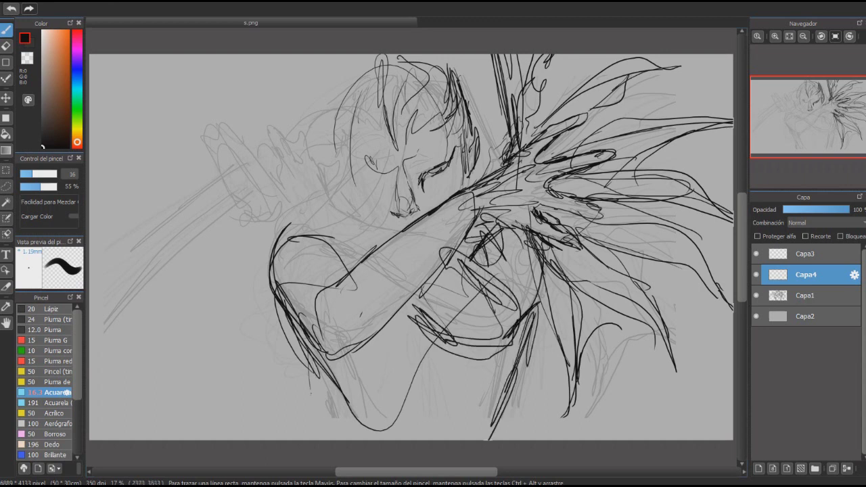
pyautogui.moveTo(308, 345); pyautogui.dragTo(338, 440)
pyautogui.moveTo(528, 335); pyautogui.dragTo(420, 440)
# - Sketch the second forearm with its clenched fist and the curved sword guard beside it
pyautogui.moveTo(399, 211)
pyautogui.mouseDown()
pyautogui.moveTo(325, 248)
pyautogui.moveTo(329, 157)
pyautogui.mouseUp()
pyautogui.moveTo(413, 303); pyautogui.dragTo(447, 335)
pyautogui.moveTo(334, 179); pyautogui.dragTo(272, 125)
pyautogui.moveTo(273, 122)
pyautogui.mouseDown()
pyautogui.moveTo(230, 150)
pyautogui.moveTo(276, 181)
pyautogui.mouseUp()
pyautogui.moveTo(323, 223); pyautogui.dragTo(254, 161)
pyautogui.moveTo(339, 244); pyautogui.dragTo(284, 136)
pyautogui.moveTo(318, 108); pyautogui.dragTo(345, 190)
pyautogui.moveTo(203, 109); pyautogui.dragTo(257, 196)
pyautogui.moveTo(284, 169); pyautogui.dragTo(216, 243)
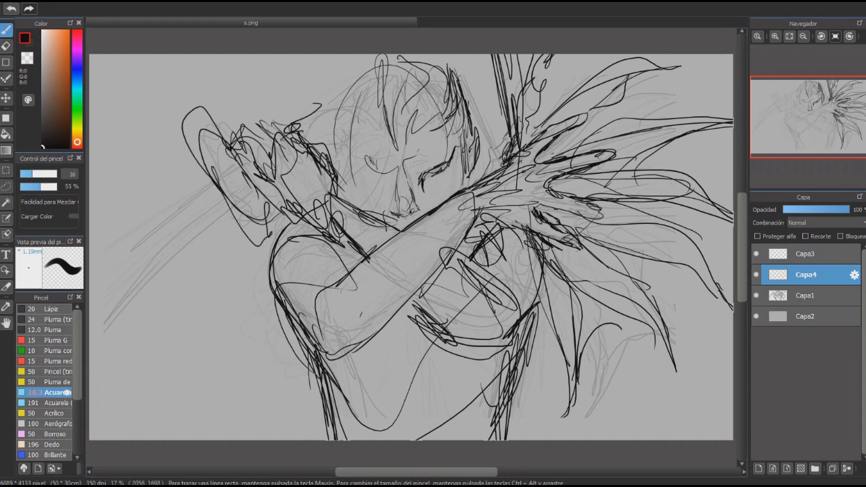
# - Draw the long sword blade lines extending diagonally down from the guard to the canvas edge
pyautogui.moveTo(230, 156); pyautogui.dragTo(186, 197)
pyautogui.moveTo(271, 149); pyautogui.dragTo(91, 284)
pyautogui.moveTo(268, 162); pyautogui.dragTo(92, 399)
pyautogui.moveTo(183, 203); pyautogui.dragTo(91, 376)
# - Add loose hair strands beside the head and falling past the shoulder
pyautogui.moveTo(341, 57); pyautogui.dragTo(352, 128)
pyautogui.moveTo(372, 121); pyautogui.dragTo(392, 216)
pyautogui.moveTo(332, 85); pyautogui.dragTo(373, 159)
pyautogui.moveTo(386, 135)
pyautogui.mouseDown()
pyautogui.moveTo(287, 311)
pyautogui.moveTo(331, 295)
pyautogui.mouseUp()
pyautogui.moveTo(267, 268); pyautogui.dragTo(247, 338)
pyautogui.moveTo(382, 379); pyautogui.dragTo(379, 409)
# - Sketch the ribcage and abdomen lines between the two sides of the torso
pyautogui.moveTo(340, 379); pyautogui.dragTo(449, 342)
pyautogui.moveTo(294, 397); pyautogui.dragTo(439, 339)
pyautogui.moveTo(338, 345); pyautogui.dragTo(426, 423)
pyautogui.moveTo(365, 372); pyautogui.dragTo(467, 440)
pyautogui.moveTo(439, 369); pyautogui.dragTo(503, 440)
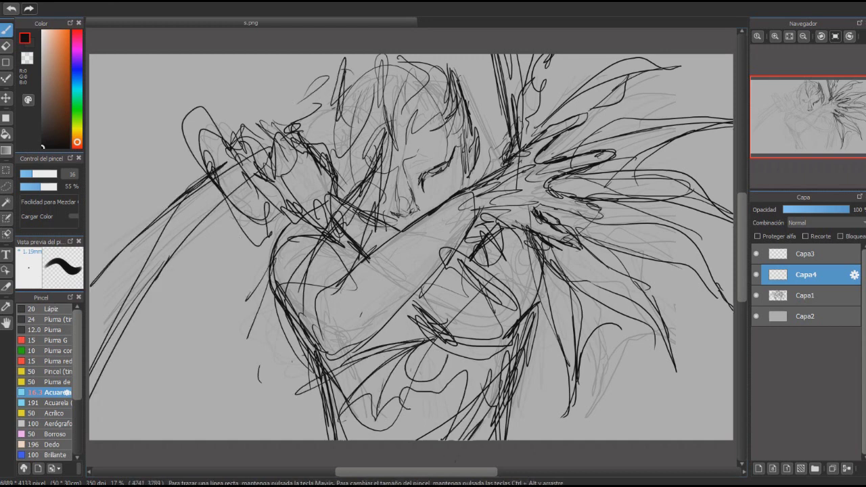
pyautogui.moveTo(466, 366); pyautogui.dragTo(507, 440)
pyautogui.moveTo(466, 371); pyautogui.dragTo(430, 327)
# - Reinforce the contours of the chest, waist and crossed arms with extra strokes
pyautogui.moveTo(521, 284); pyautogui.dragTo(450, 372)
pyautogui.moveTo(393, 216); pyautogui.dragTo(314, 267)
pyautogui.moveTo(514, 257); pyautogui.dragTo(392, 352)
pyautogui.moveTo(342, 223)
pyautogui.mouseDown()
pyautogui.moveTo(372, 231)
pyautogui.moveTo(359, 254)
pyautogui.mouseUp()
pyautogui.moveTo(487, 260); pyautogui.dragTo(443, 332)
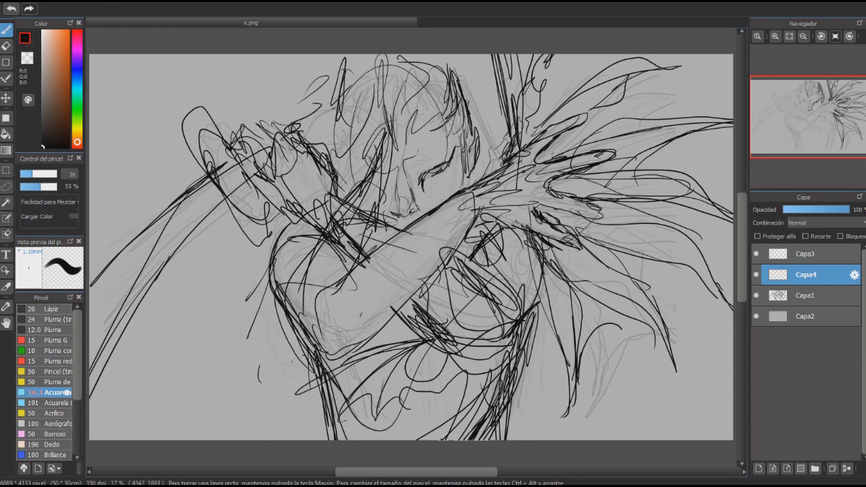
pyautogui.moveTo(542, 243); pyautogui.dragTo(494, 322)
pyautogui.moveTo(342, 274); pyautogui.dragTo(308, 329)
pyautogui.moveTo(406, 301); pyautogui.dragTo(321, 362)
# - Sketch more hair across the crown and side of the head, with loose strands beside the shoulder
pyautogui.moveTo(342, 65); pyautogui.dragTo(376, 95)
pyautogui.moveTo(271, 217); pyautogui.dragTo(202, 284)
pyautogui.moveTo(298, 244); pyautogui.dragTo(251, 308)
pyautogui.moveTo(386, 57); pyautogui.dragTo(399, 118)
pyautogui.moveTo(341, 55); pyautogui.dragTo(406, 131)
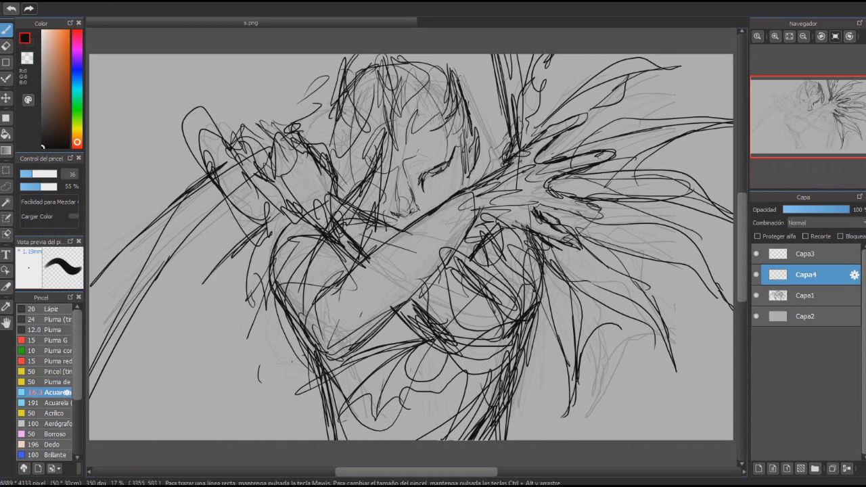
pyautogui.moveTo(368, 108); pyautogui.dragTo(328, 176)
pyautogui.moveTo(366, 125); pyautogui.dragTo(335, 202)
# - Group the sketch layers Capa1 and Capa4 in a new folder
pyautogui.click(815, 468)
pyautogui.moveTo(805, 295); pyautogui.dragTo(812, 284)
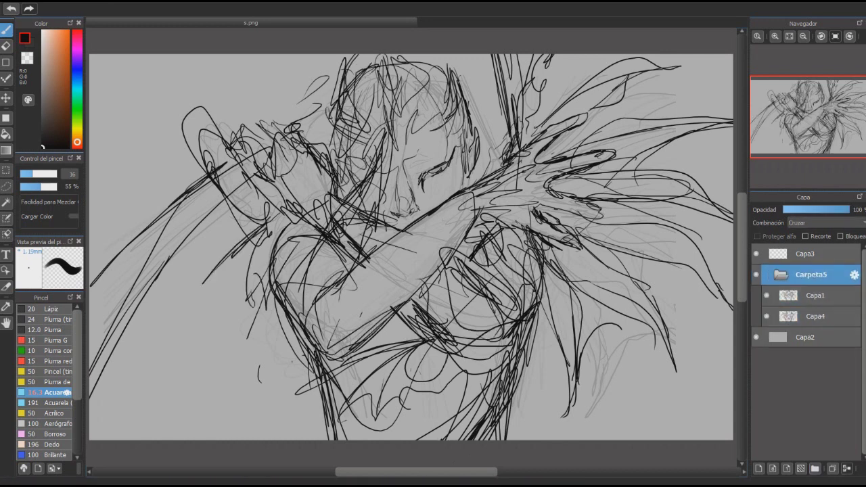
# - Fade the sketch layers Capa4 and Capa1 and add a new layer above Capa3
pyautogui.click(816, 316)
pyautogui.click(815, 295)
pyautogui.click(805, 254)
pyautogui.click(758, 468)
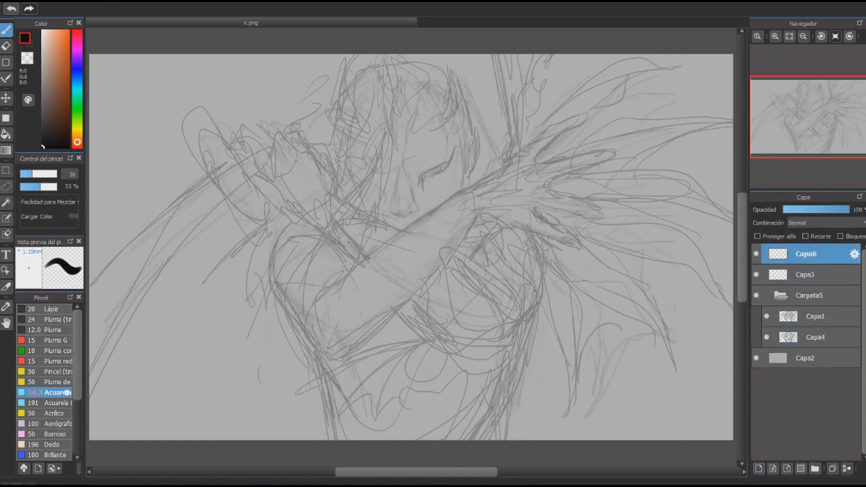
# - Draw the refined eye, eyebrow, nose, tear line and ear over the faded sketch on the new layer
pyautogui.scroll(3, 329, 118)
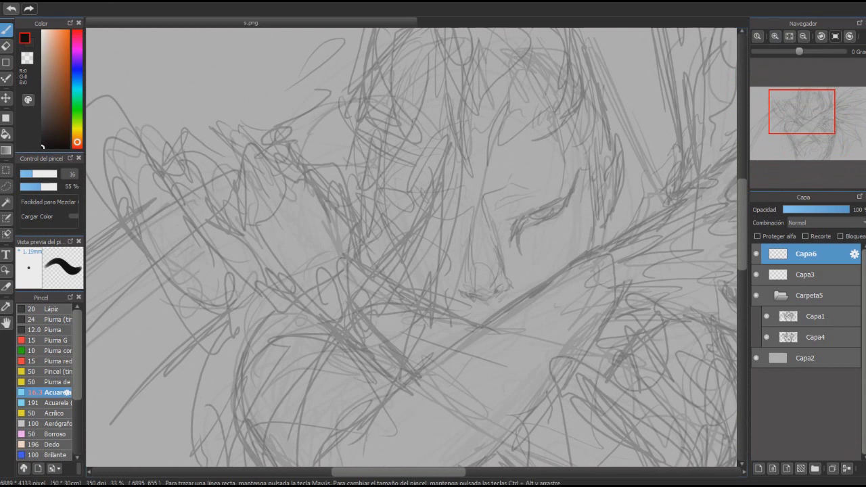
pyautogui.moveTo(519, 221); pyautogui.dragTo(514, 247)
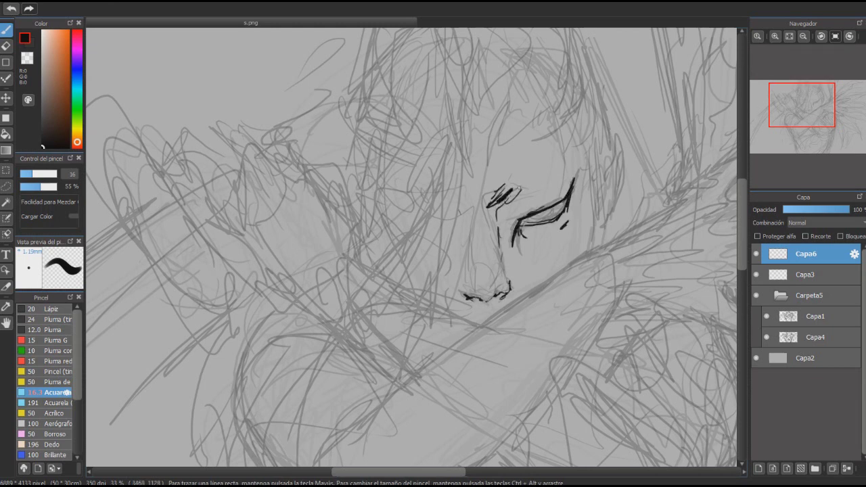
pyautogui.moveTo(579, 157); pyautogui.dragTo(526, 182)
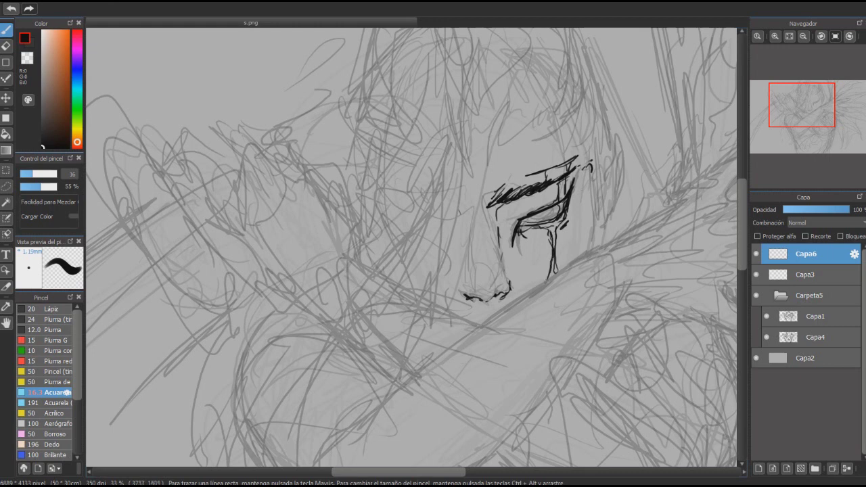
pyautogui.moveTo(612, 183); pyautogui.dragTo(597, 234)
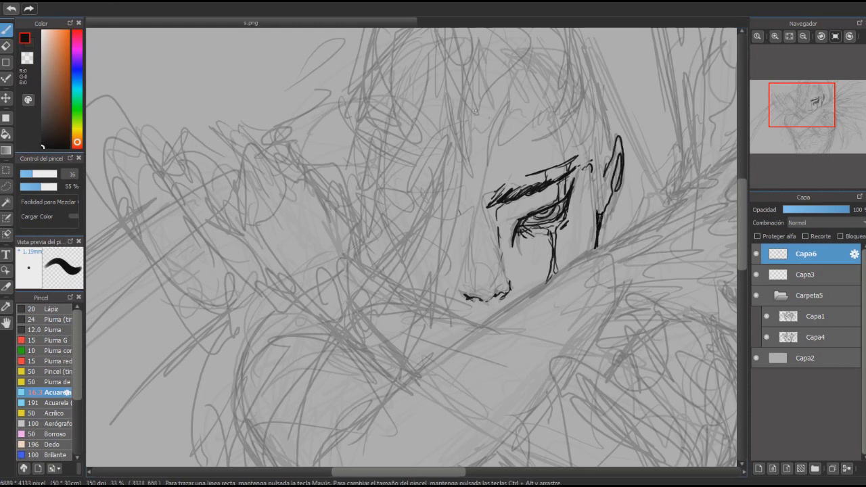
# - Draw long hair strands falling from the forehead over the face and down across the shoulder
pyautogui.moveTo(472, 107); pyautogui.dragTo(433, 298)
pyautogui.moveTo(450, 117); pyautogui.dragTo(348, 347)
pyautogui.moveTo(211, 392); pyautogui.dragTo(434, 271)
pyautogui.moveTo(217, 359)
pyautogui.mouseDown()
pyautogui.moveTo(414, 264)
pyautogui.moveTo(328, 433)
pyautogui.mouseUp()
pyautogui.moveTo(376, 338); pyautogui.dragTo(419, 433)
pyautogui.moveTo(441, 95); pyautogui.dragTo(406, 244)
pyautogui.moveTo(430, 143); pyautogui.dragTo(376, 277)
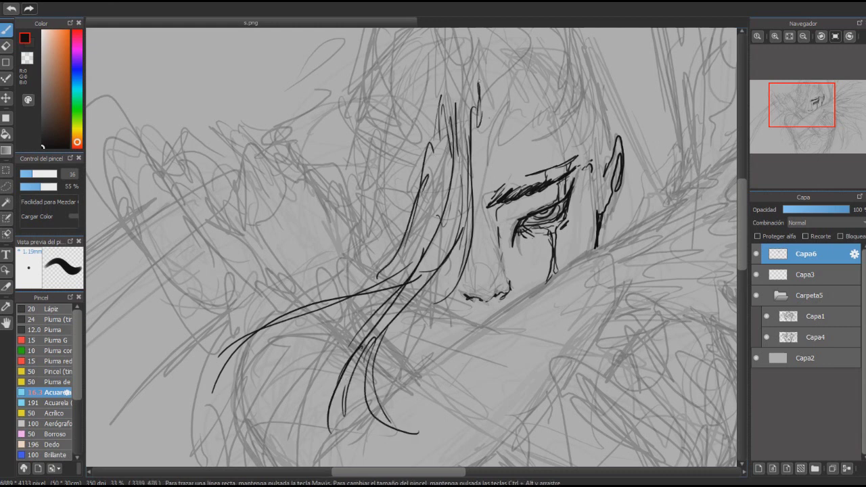
# - Draw the fringe over the forehead and the dark hair running down to the ear
pyautogui.moveTo(521, 40); pyautogui.dragTo(482, 136)
pyautogui.moveTo(552, 37); pyautogui.dragTo(488, 132)
pyautogui.moveTo(555, 54); pyautogui.dragTo(486, 153)
pyautogui.moveTo(566, 80); pyautogui.dragTo(493, 153)
pyautogui.moveTo(586, 91); pyautogui.dragTo(533, 128)
pyautogui.moveTo(556, 37); pyautogui.dragTo(593, 141)
pyautogui.moveTo(583, 61); pyautogui.dragTo(615, 148)
pyautogui.moveTo(590, 78); pyautogui.dragTo(603, 200)
pyautogui.moveTo(596, 101); pyautogui.dragTo(598, 226)
pyautogui.moveTo(524, 34); pyautogui.dragTo(488, 113)
pyautogui.moveTo(460, 31); pyautogui.dragTo(439, 105)
# - Draw the hair strands on the side of the head facing the fist, ending at the hand's edge
pyautogui.moveTo(405, 154)
pyautogui.mouseDown()
pyautogui.moveTo(310, 209)
pyautogui.moveTo(295, 249)
pyautogui.mouseUp()
pyautogui.moveTo(431, 113); pyautogui.dragTo(362, 182)
pyautogui.moveTo(406, 30); pyautogui.dragTo(391, 102)
pyautogui.moveTo(427, 40); pyautogui.dragTo(375, 122)
pyautogui.moveTo(402, 35); pyautogui.dragTo(357, 159)
pyautogui.moveTo(385, 98); pyautogui.dragTo(357, 161)
pyautogui.moveTo(399, 28); pyautogui.dragTo(357, 108)
pyautogui.moveTo(374, 74); pyautogui.dragTo(288, 145)
pyautogui.moveTo(297, 147); pyautogui.dragTo(313, 188)
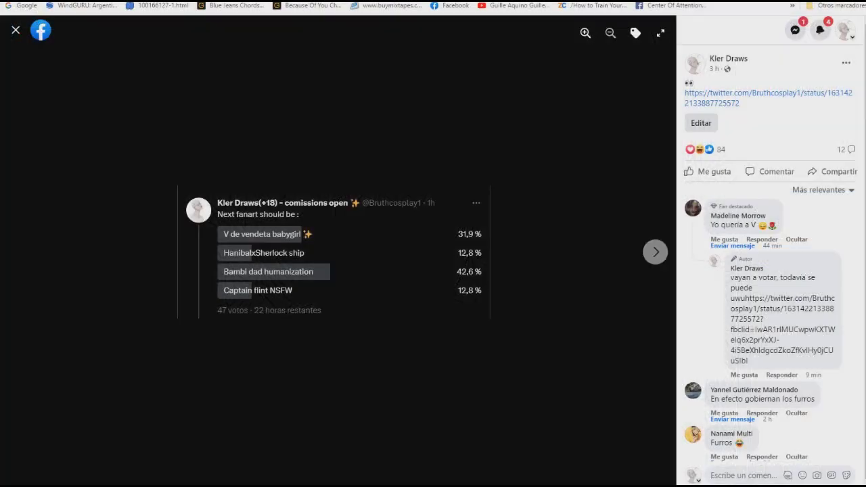
# - Switch to the browser, open Twitter in a new tab and go to the account's own profile
pyautogui.hotkey('ctrl', 't')
pyautogui.write('twitter')
pyautogui.press('Return')
pyautogui.press('g')
pyautogui.press('p')
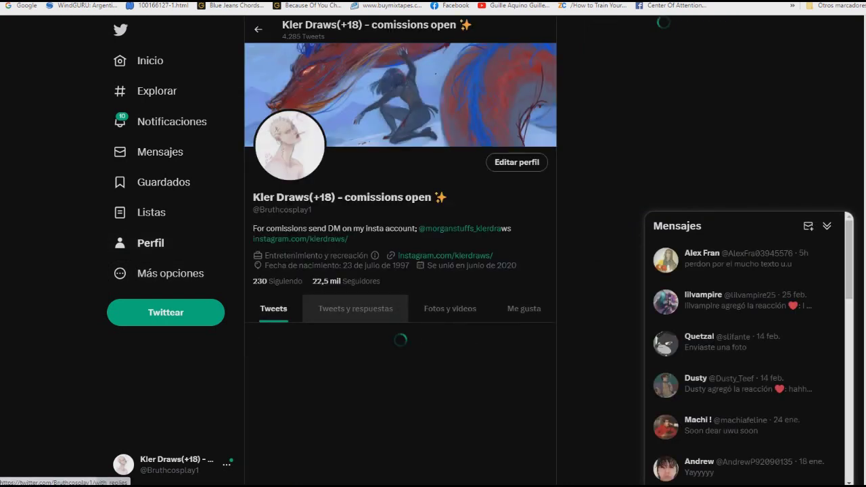
# - Post a new tweet with the pasted screenshot of the drawing and the text "WIP #medibang"
pyautogui.scroll(-10, 400, 270)
pyautogui.press('n')
pyautogui.hotkey('ctrl', 'v')
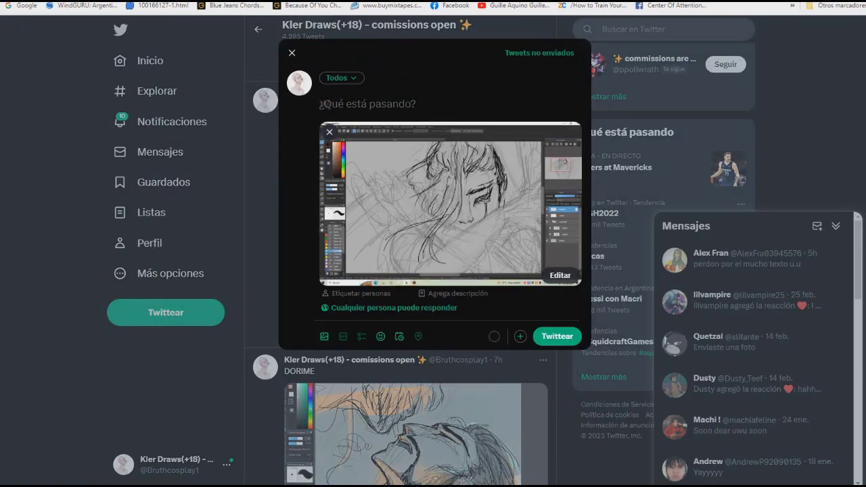
pyautogui.write('WIP #medibang')
pyautogui.hotkey('ctrl', 'Return')
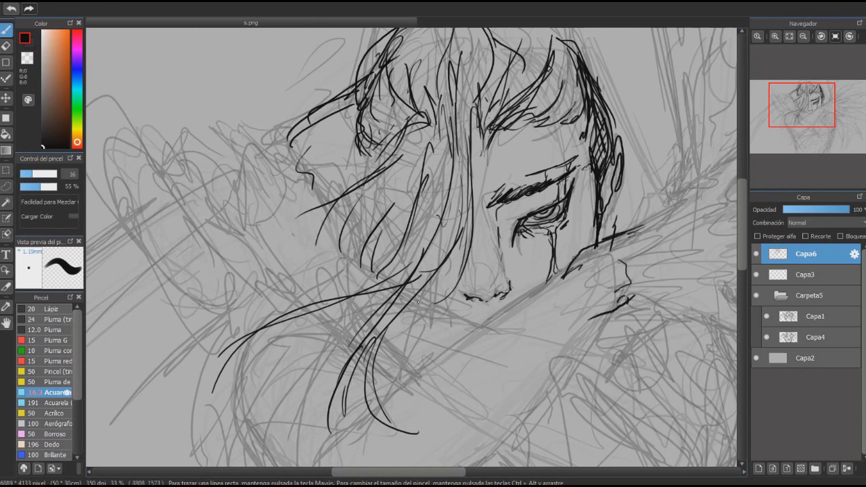
# - Return to the painting program and draw both edges of the front forearm from wrist to elbow
pyautogui.moveTo(577, 257); pyautogui.dragTo(387, 391)
pyautogui.moveTo(624, 302); pyautogui.dragTo(474, 466)
# - Draw the knuckles and fingers of the clenched fist and shade the sword handle beside it
pyautogui.moveTo(244, 138); pyautogui.dragTo(310, 140)
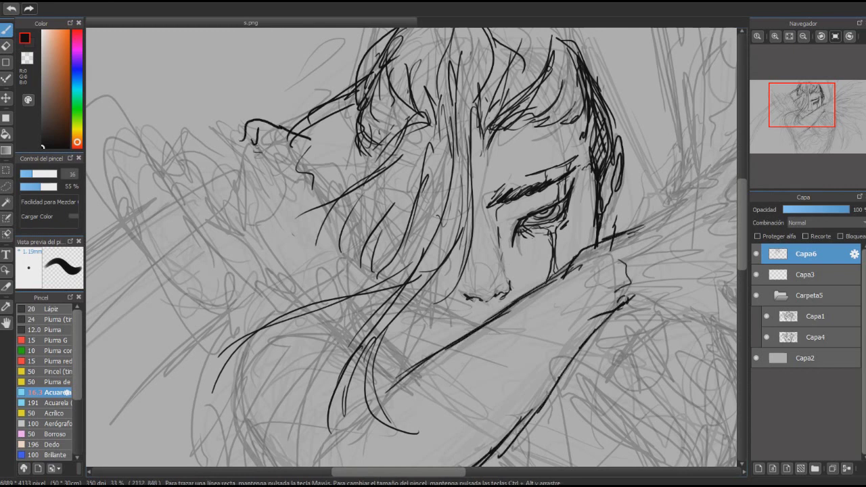
pyautogui.moveTo(285, 111); pyautogui.dragTo(322, 157)
pyautogui.moveTo(341, 121)
pyautogui.mouseDown()
pyautogui.moveTo(309, 177)
pyautogui.moveTo(317, 170)
pyautogui.mouseUp()
pyautogui.moveTo(355, 116)
pyautogui.mouseDown()
pyautogui.moveTo(321, 156)
pyautogui.moveTo(356, 106)
pyautogui.mouseUp()
pyautogui.moveTo(334, 157); pyautogui.dragTo(357, 128)
pyautogui.moveTo(264, 128); pyautogui.dragTo(230, 133)
pyautogui.moveTo(230, 132); pyautogui.dragTo(234, 189)
pyautogui.moveTo(269, 157); pyautogui.dragTo(232, 176)
# - Draw the back of the fist, its tendon lines and both edges of the wrist and forearm below it
pyautogui.moveTo(222, 145)
pyautogui.mouseDown()
pyautogui.moveTo(197, 200)
pyautogui.moveTo(297, 305)
pyautogui.mouseUp()
pyautogui.moveTo(337, 192); pyautogui.dragTo(366, 268)
pyautogui.moveTo(211, 145); pyautogui.dragTo(251, 183)
pyautogui.moveTo(223, 227); pyautogui.dragTo(260, 253)
pyautogui.moveTo(237, 165); pyautogui.dragTo(281, 230)
pyautogui.moveTo(274, 229)
pyautogui.mouseDown()
pyautogui.moveTo(317, 274)
pyautogui.moveTo(344, 336)
pyautogui.mouseUp()
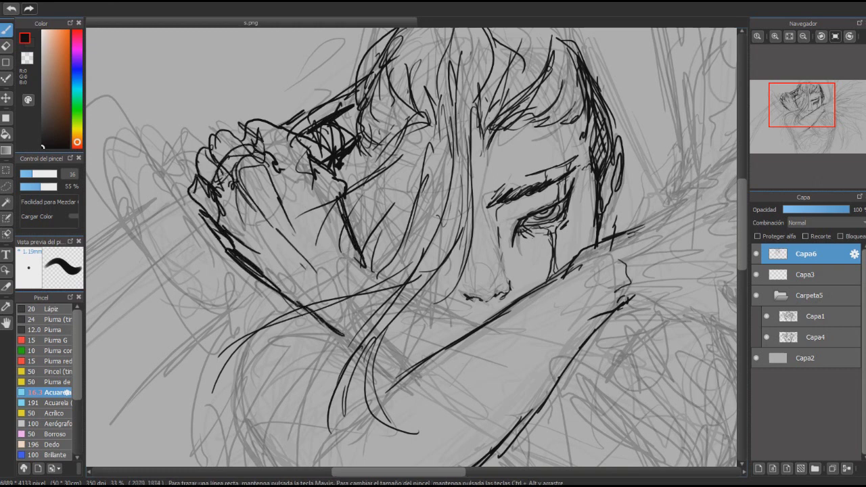
# - Draw the refined shoulder, upper arm and bent elbow beneath the crossed forearms
pyautogui.moveTo(292, 305); pyautogui.dragTo(258, 452)
pyautogui.moveTo(337, 339); pyautogui.dragTo(289, 363)
pyautogui.moveTo(280, 371); pyautogui.dragTo(257, 401)
pyautogui.moveTo(337, 343); pyautogui.dragTo(405, 388)
pyautogui.moveTo(291, 354); pyautogui.dragTo(226, 406)
pyautogui.moveTo(226, 406); pyautogui.dragTo(285, 466)
pyautogui.moveTo(422, 364); pyautogui.dragTo(347, 460)
pyautogui.hotkey('ctrl', '-')
pyautogui.moveTo(509, 362); pyautogui.dragTo(433, 450)
pyautogui.moveTo(293, 400); pyautogui.dragTo(381, 464)
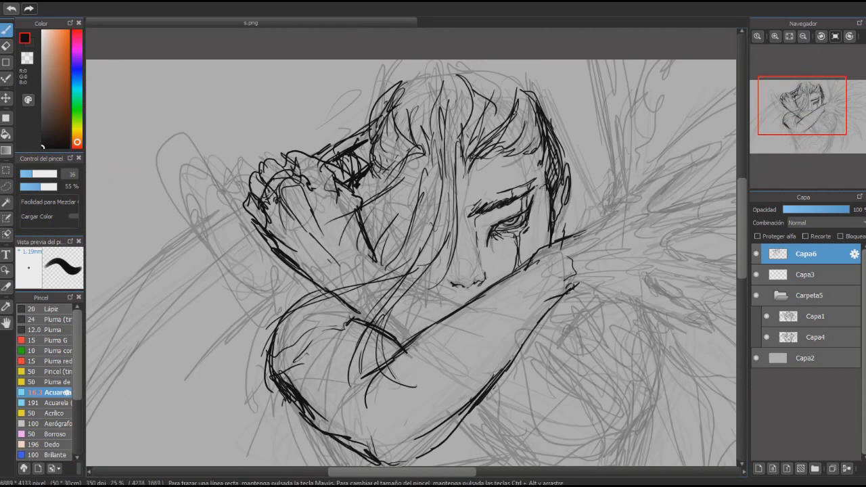
# - Draw the far shoulder and chest contours behind the front forearm, with accent lines at the fist's wrist
pyautogui.moveTo(522, 344); pyautogui.dragTo(592, 410)
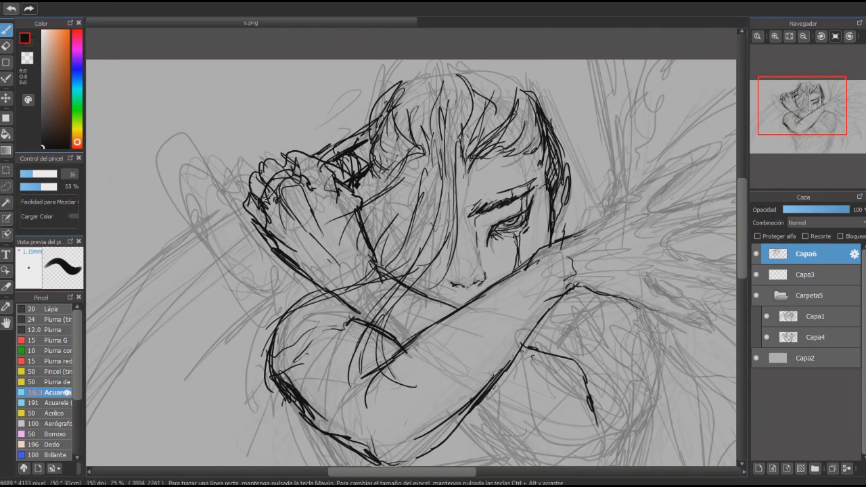
pyautogui.moveTo(563, 304); pyautogui.dragTo(619, 342)
pyautogui.moveTo(636, 365); pyautogui.dragTo(660, 346)
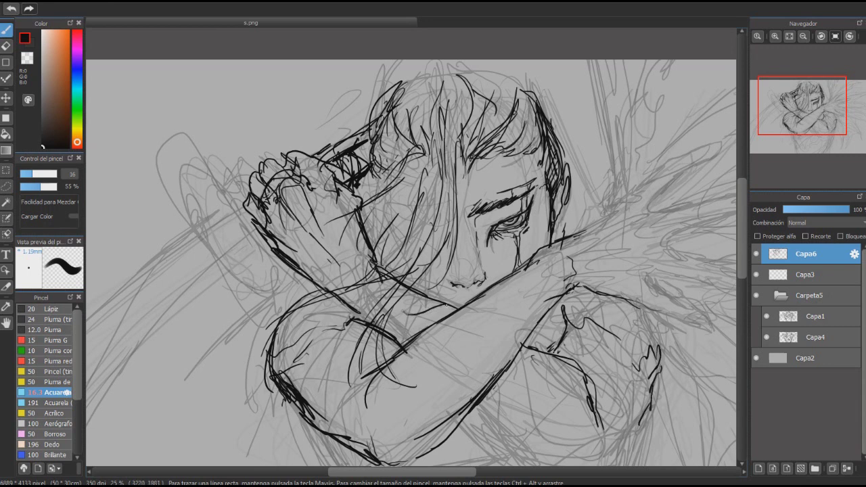
pyautogui.moveTo(338, 230); pyautogui.dragTo(345, 301)
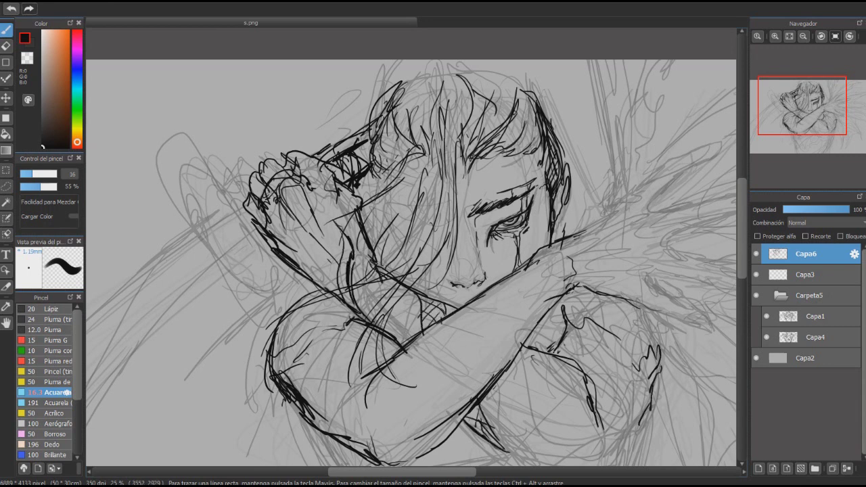
pyautogui.moveTo(547, 352); pyautogui.dragTo(668, 419)
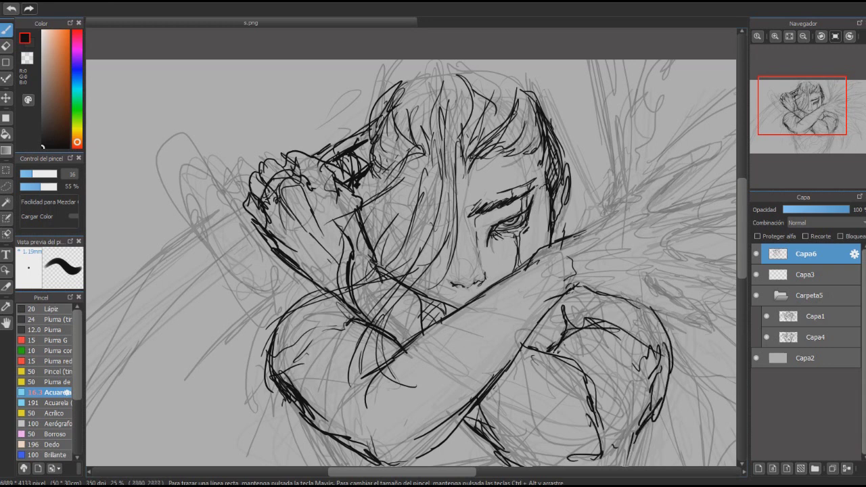
# - Draw the refined wrist and base of the open hand at the end of the front forearm
pyautogui.moveTo(569, 235); pyautogui.dragTo(617, 180)
pyautogui.moveTo(598, 221); pyautogui.dragTo(650, 197)
pyautogui.moveTo(580, 235); pyautogui.dragTo(629, 226)
pyautogui.moveTo(570, 272); pyautogui.dragTo(660, 242)
pyautogui.moveTo(639, 273); pyautogui.dragTo(660, 265)
# - Draw the pointed sword guard behind the fist and the blade edges extending diagonally down from it
pyautogui.moveTo(270, 253); pyautogui.dragTo(179, 124)
pyautogui.moveTo(179, 125); pyautogui.dragTo(204, 219)
pyautogui.moveTo(230, 264); pyautogui.dragTo(291, 277)
pyautogui.moveTo(216, 209)
pyautogui.mouseDown()
pyautogui.moveTo(245, 255)
pyautogui.moveTo(179, 233)
pyautogui.mouseUp()
pyautogui.moveTo(203, 218); pyautogui.dragTo(134, 283)
pyautogui.moveTo(227, 238); pyautogui.dragTo(117, 341)
pyautogui.moveTo(245, 253); pyautogui.dragTo(117, 381)
# - Outline the hair at the crown of the head and undo the last stroke
pyautogui.moveTo(433, 63)
pyautogui.mouseDown()
pyautogui.moveTo(522, 94)
pyautogui.moveTo(405, 128)
pyautogui.mouseUp()
pyautogui.moveTo(405, 73); pyautogui.dragTo(432, 59)
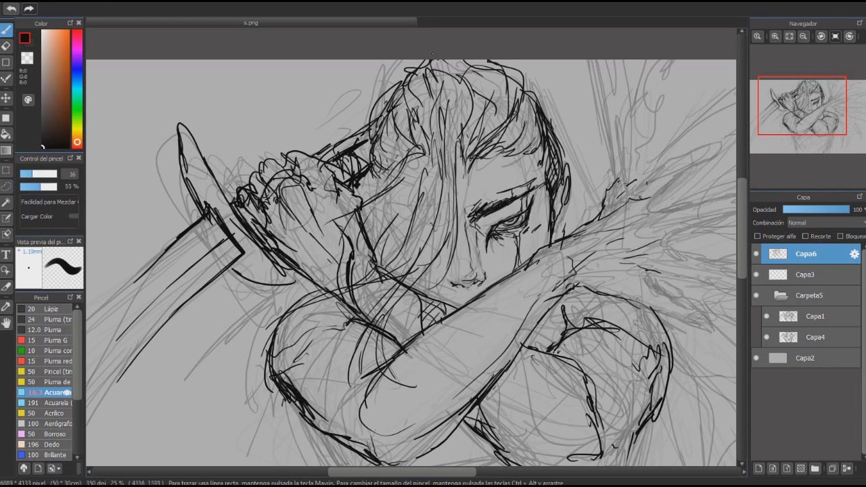
pyautogui.hotkey('ctrl', 'z')
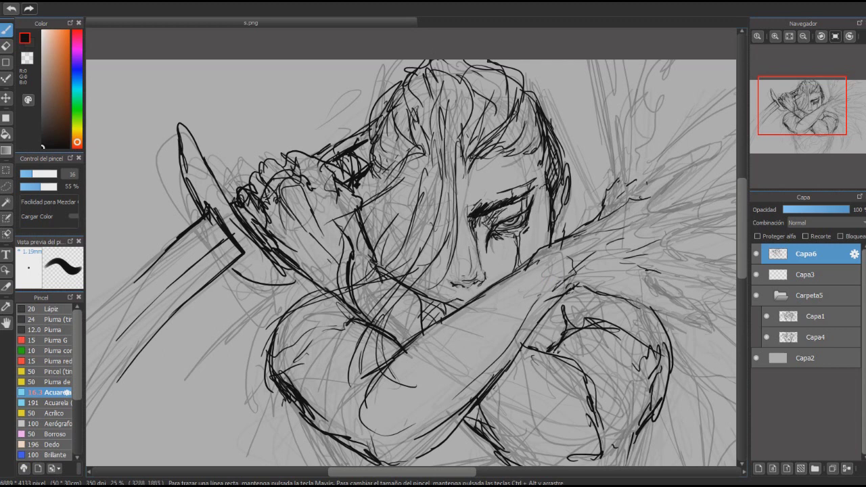
# - Extend the upper edge of the sword blade toward the canvas edge and thicken the hair contour behind the raised fist
pyautogui.moveTo(177, 238); pyautogui.dragTo(86, 328)
pyautogui.moveTo(219, 222); pyautogui.dragTo(88, 338)
pyautogui.moveTo(421, 61); pyautogui.dragTo(398, 120)
pyautogui.moveTo(402, 75); pyautogui.dragTo(376, 115)
pyautogui.moveTo(383, 175); pyautogui.dragTo(365, 204)
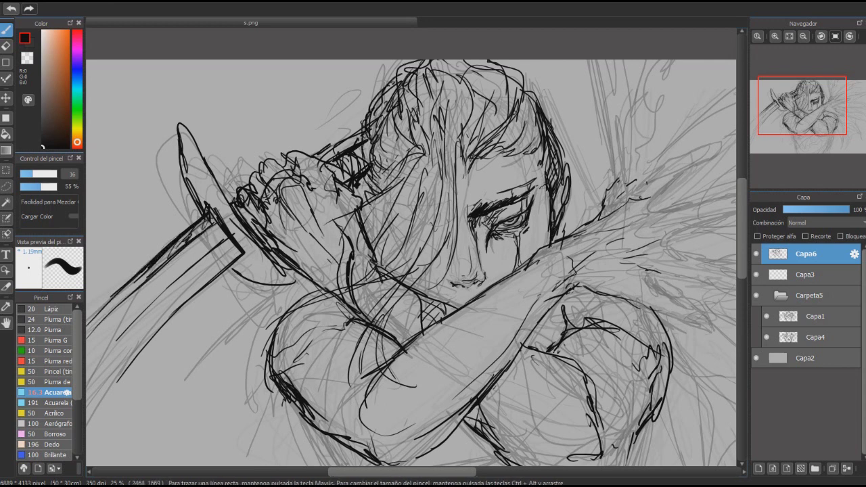
# - Outline the two upper fingers of the open hand and draw the curved inner contours below the crossed forearm
pyautogui.click(822, 109)
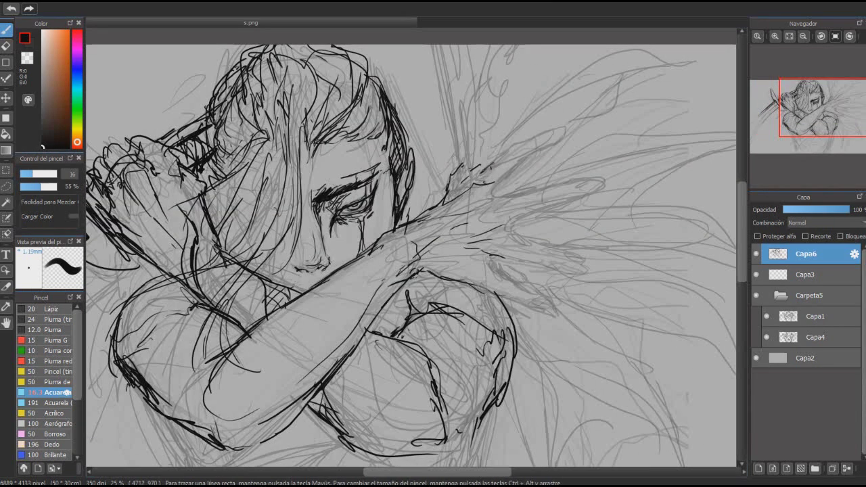
pyautogui.moveTo(519, 161); pyautogui.dragTo(521, 198)
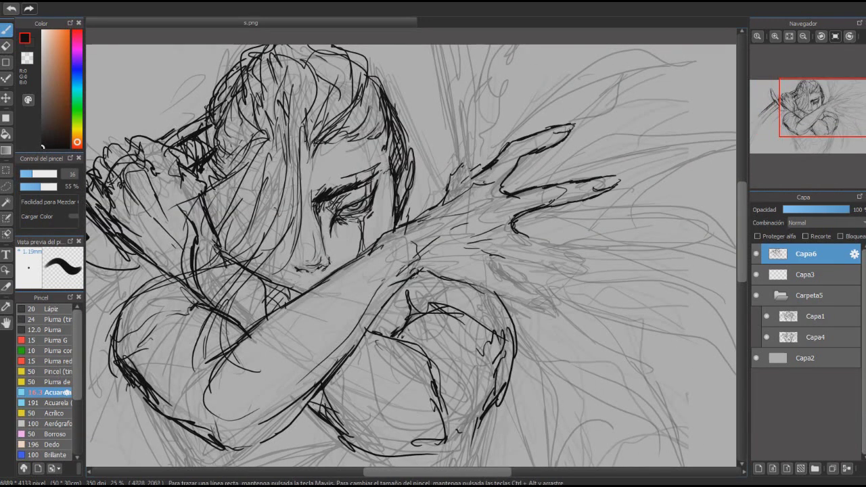
pyautogui.moveTo(378, 337); pyautogui.dragTo(433, 406)
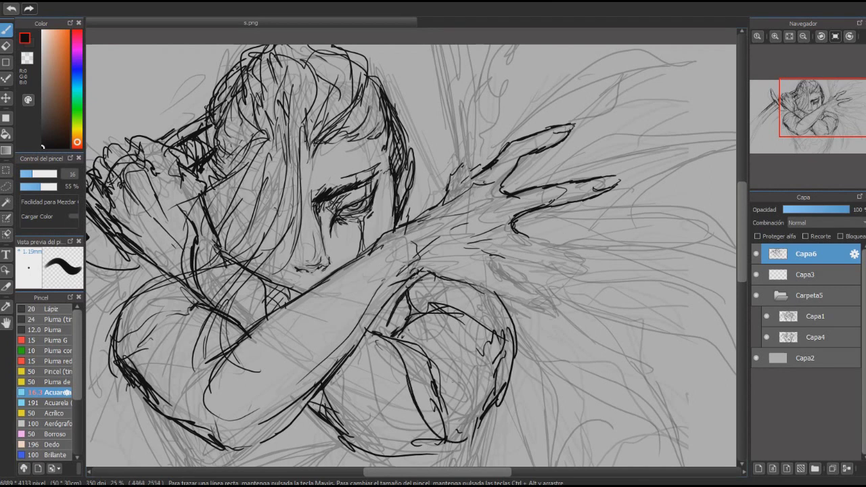
pyautogui.moveTo(405, 346); pyautogui.dragTo(439, 437)
# - Darken and hatch the shadows on the shoulder beneath the open hand and strengthen the nearby arm contours
pyautogui.moveTo(404, 329); pyautogui.dragTo(498, 298)
pyautogui.moveTo(439, 291)
pyautogui.mouseDown()
pyautogui.moveTo(493, 312)
pyautogui.moveTo(474, 436)
pyautogui.mouseUp()
pyautogui.moveTo(379, 352); pyautogui.dragTo(525, 223)
pyautogui.moveTo(283, 191)
pyautogui.mouseDown()
pyautogui.moveTo(342, 308)
pyautogui.moveTo(342, 292)
pyautogui.mouseUp()
pyautogui.moveTo(596, 190); pyautogui.dragTo(574, 233)
pyautogui.moveTo(407, 184); pyautogui.dragTo(472, 144)
pyautogui.moveTo(366, 271); pyautogui.dragTo(460, 251)
# - Sketch the bodice's top edge with its pointed folds below the crossed arms and begin the torso sides
pyautogui.moveTo(516, 323); pyautogui.dragTo(554, 336)
pyautogui.moveTo(511, 318); pyautogui.dragTo(470, 321)
pyautogui.moveTo(329, 345); pyautogui.dragTo(474, 318)
pyautogui.moveTo(467, 323)
pyautogui.mouseDown()
pyautogui.moveTo(406, 379)
pyautogui.moveTo(406, 413)
pyautogui.mouseUp()
pyautogui.moveTo(406, 365); pyautogui.dragTo(359, 426)
pyautogui.moveTo(460, 322); pyautogui.dragTo(450, 409)
pyautogui.moveTo(369, 355); pyautogui.dragTo(335, 419)
pyautogui.moveTo(326, 344); pyautogui.dragTo(348, 452)
pyautogui.moveTo(301, 277); pyautogui.dragTo(318, 453)
pyautogui.moveTo(629, 271); pyautogui.dragTo(636, 307)
# - Sketch the swirling ornament at the bodice's centre, the torso's far side and the lower contour of the far shoulder
pyautogui.moveTo(454, 359); pyautogui.dragTo(528, 413)
pyautogui.moveTo(466, 399); pyautogui.dragTo(521, 440)
pyautogui.moveTo(528, 390); pyautogui.dragTo(525, 451)
pyautogui.moveTo(487, 393); pyautogui.dragTo(511, 454)
pyautogui.moveTo(501, 332); pyautogui.dragTo(484, 362)
pyautogui.moveTo(542, 372); pyautogui.dragTo(528, 449)
pyautogui.moveTo(636, 277); pyautogui.dragTo(545, 452)
pyautogui.moveTo(492, 318); pyautogui.dragTo(573, 339)
pyautogui.moveTo(607, 294); pyautogui.dragTo(566, 324)
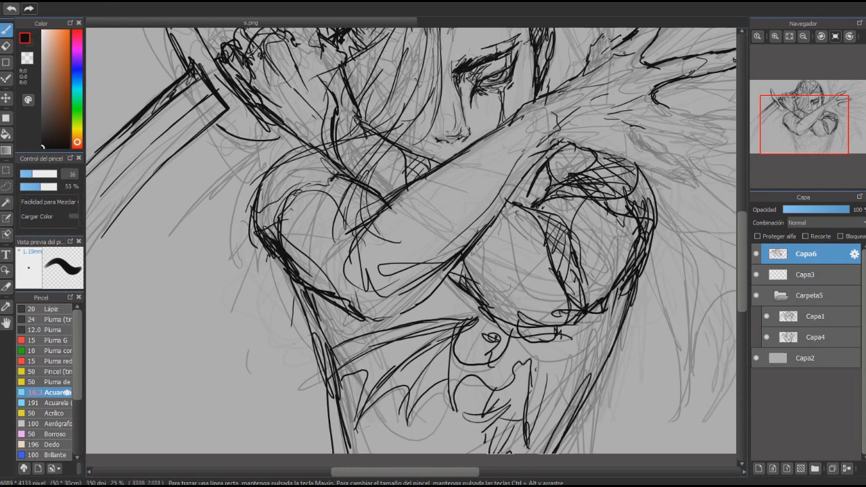
# - Thicken both side contours of the torso and the outline of the near shoulder with repeated strokes
pyautogui.moveTo(258, 200); pyautogui.dragTo(318, 352)
pyautogui.moveTo(293, 280); pyautogui.dragTo(342, 453)
pyautogui.moveTo(317, 342); pyautogui.dragTo(348, 454)
pyautogui.moveTo(319, 341); pyautogui.dragTo(330, 454)
pyautogui.moveTo(319, 410); pyautogui.dragTo(328, 453)
pyautogui.moveTo(619, 308); pyautogui.dragTo(581, 453)
pyautogui.moveTo(606, 329); pyautogui.dragTo(582, 454)
pyautogui.moveTo(301, 146); pyautogui.dragTo(257, 230)
# - Block in the arms, open hand and torso with a dark blue base using the size 1000 watercolor brush
pyautogui.moveTo(804, 125); pyautogui.dragTo(822, 116)
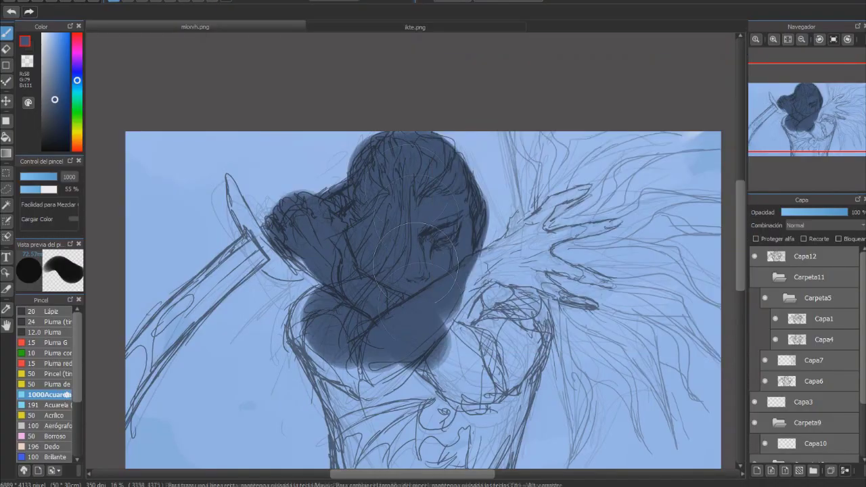
pyautogui.moveTo(433, 285)
pyautogui.mouseDown()
pyautogui.moveTo(595, 203)
pyautogui.moveTo(318, 406)
pyautogui.mouseUp()
pyautogui.moveTo(534, 331); pyautogui.dragTo(420, 467)
pyautogui.moveTo(419, 406); pyautogui.dragTo(434, 298)
pyautogui.moveTo(521, 311); pyautogui.dragTo(534, 379)
pyautogui.moveTo(338, 332); pyautogui.dragTo(386, 379)
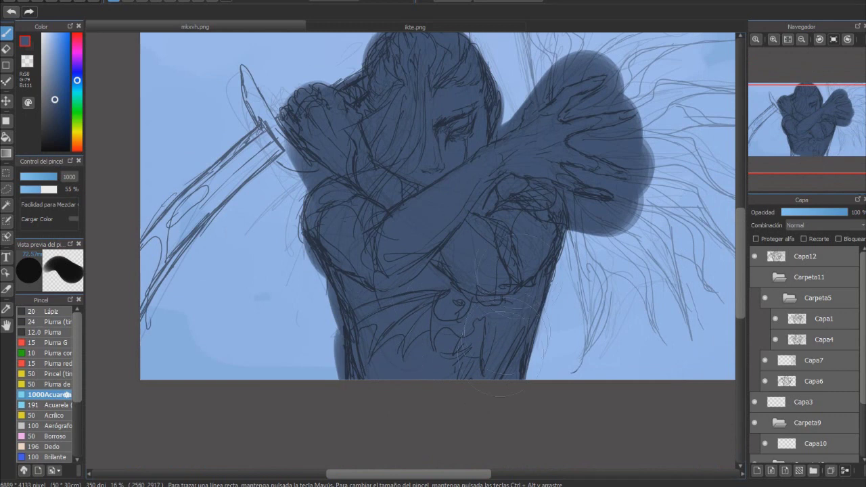
pyautogui.moveTo(541, 288); pyautogui.dragTo(535, 357)
pyautogui.moveTo(298, 206); pyautogui.dragTo(331, 372)
# - Paint a lighter blue base tone over the forehead, cheek and nose of the face
pyautogui.scroll(5, 330, 213)
pyautogui.moveTo(799, 135); pyautogui.dragTo(805, 107)
pyautogui.moveTo(535, 101)
pyautogui.mouseDown()
pyautogui.moveTo(447, 176)
pyautogui.moveTo(438, 287)
pyautogui.moveTo(555, 223)
pyautogui.moveTo(596, 148)
pyautogui.mouseUp()
pyautogui.moveTo(474, 136); pyautogui.dragTo(440, 54)
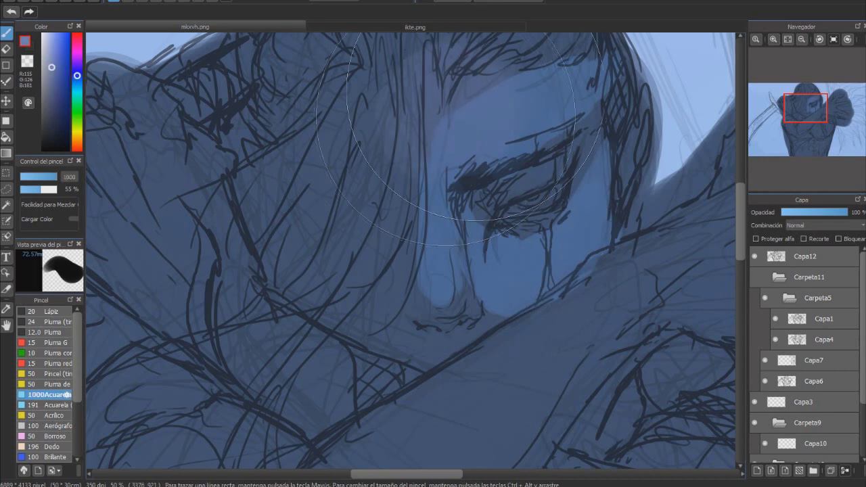
# - Cover the nose, forehead and cheek with a broad greyish-violet skin tone
pyautogui.moveTo(473, 81); pyautogui.dragTo(378, 324)
pyautogui.moveTo(406, 298); pyautogui.dragTo(466, 102)
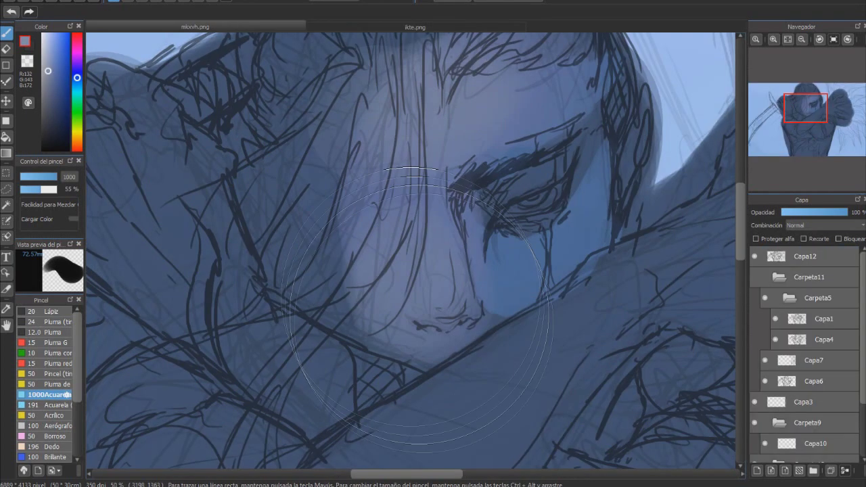
pyautogui.moveTo(582, 224)
pyautogui.mouseDown()
pyautogui.moveTo(491, 345)
pyautogui.moveTo(562, 250)
pyautogui.mouseUp()
pyautogui.keyDown('alt'); pyautogui.click(435, 149); pyautogui.keyUp('alt')
pyautogui.moveTo(485, 147); pyautogui.dragTo(591, 55)
# - Shade beneath the nose and around the eye, blending the skin tone into the temple with a size 88 brush
pyautogui.keyDown('alt'); pyautogui.click(447, 326); pyautogui.keyUp('alt')
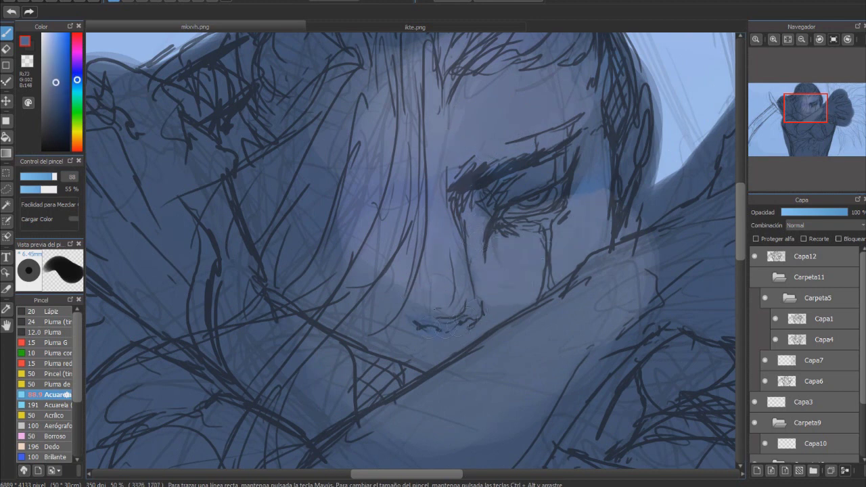
pyautogui.keyDown('alt'); pyautogui.click(528, 220); pyautogui.keyUp('alt')
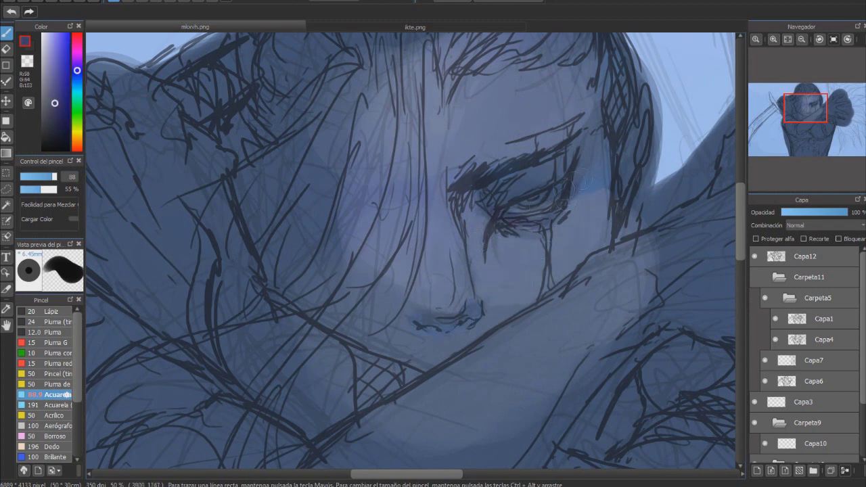
pyautogui.keyDown('alt'); pyautogui.click(537, 182); pyautogui.keyUp('alt')
pyautogui.moveTo(535, 182); pyautogui.dragTo(576, 199)
pyautogui.moveTo(589, 169); pyautogui.dragTo(491, 220)
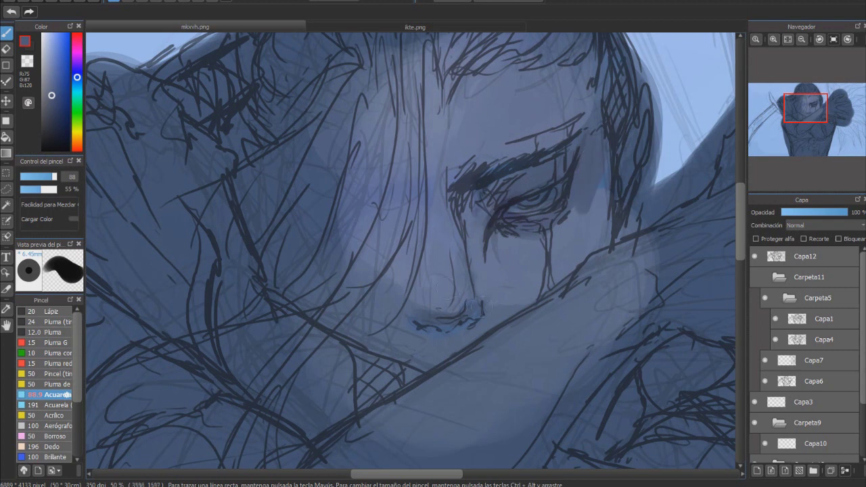
# - Paint a muted purple shadow beside the nose and along the lower cheek above the forearm
pyautogui.moveTo(406, 216); pyautogui.dragTo(413, 301)
pyautogui.keyDown('alt'); pyautogui.click(409, 249); pyautogui.keyUp('alt')
pyautogui.moveTo(410, 249)
pyautogui.mouseDown()
pyautogui.moveTo(416, 358)
pyautogui.moveTo(528, 318)
pyautogui.mouseUp()
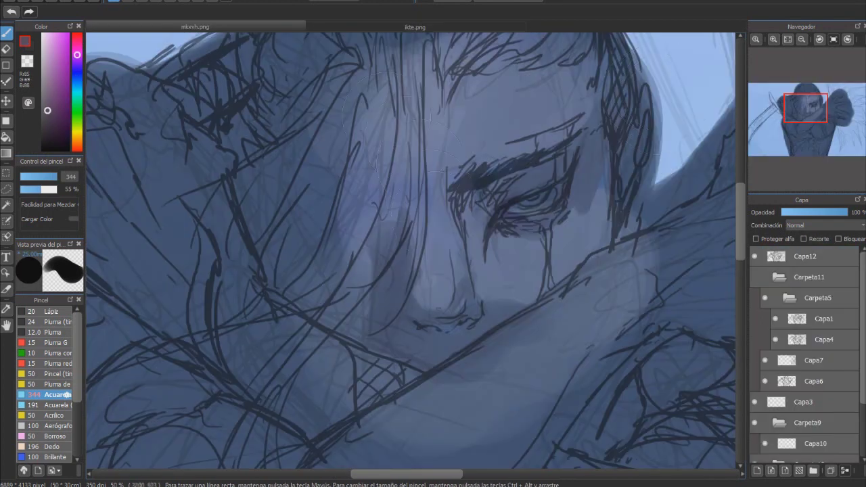
# - Add dark red tones to the ear, temple and nose, and soften the cheek with the surrounding skin color
pyautogui.moveTo(646, 74); pyautogui.dragTo(660, 180)
pyautogui.click(55, 106)
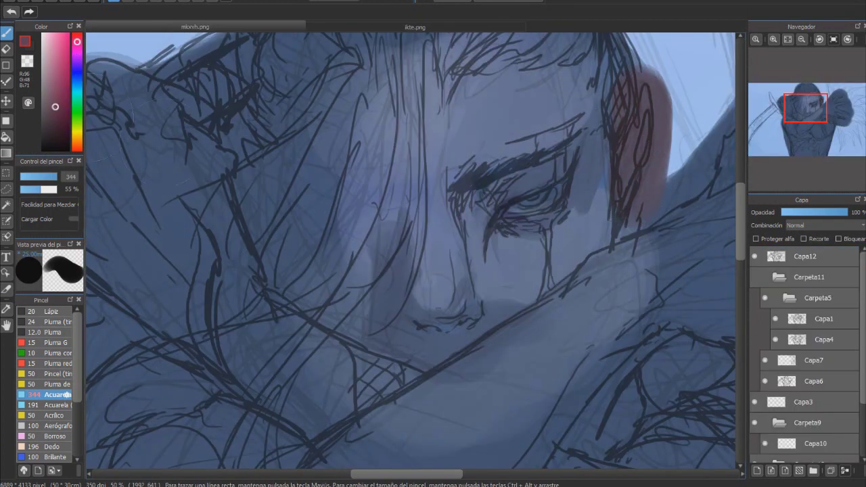
pyautogui.moveTo(599, 166); pyautogui.dragTo(575, 214)
pyautogui.moveTo(420, 298); pyautogui.dragTo(437, 320)
pyautogui.keyDown('alt'); pyautogui.click(440, 304); pyautogui.keyUp('alt')
pyautogui.moveTo(474, 271); pyautogui.dragTo(507, 291)
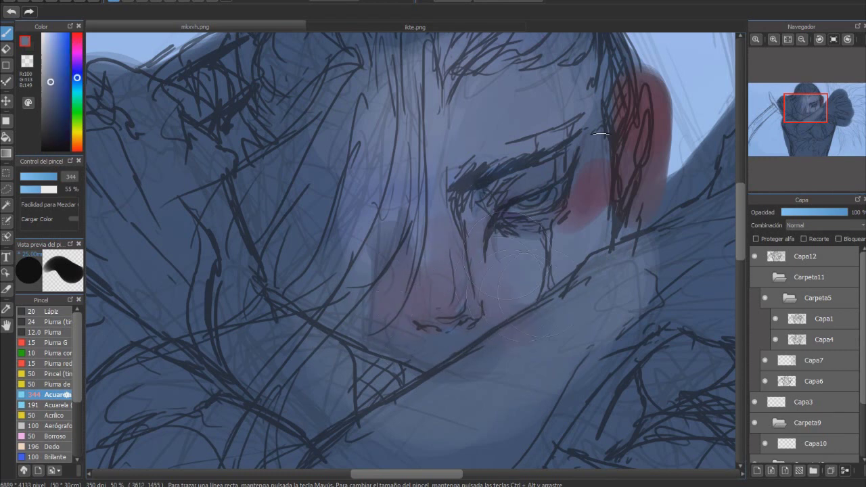
# - Blend the red patch at the temple into the skin and brighten the forehead with a bluish-violet tone
pyautogui.moveTo(589, 196); pyautogui.dragTo(580, 203)
pyautogui.keyDown('alt'); pyautogui.click(576, 230); pyautogui.keyUp('alt')
pyautogui.moveTo(579, 136); pyautogui.dragTo(579, 258)
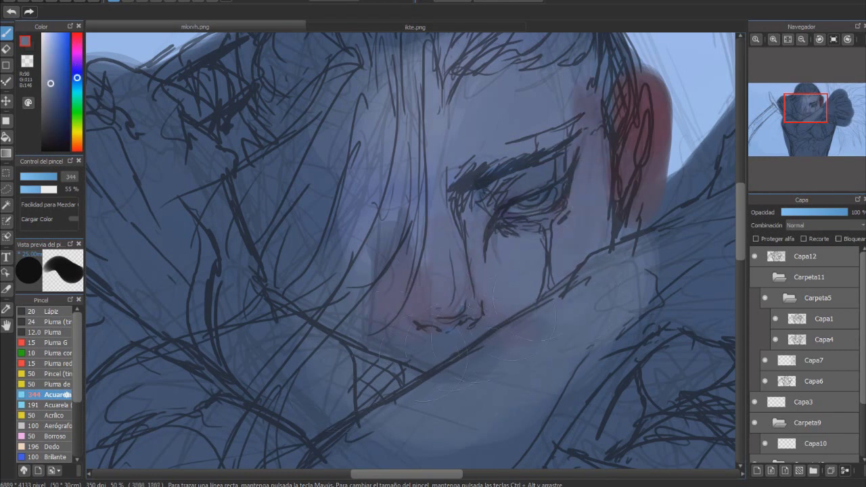
pyautogui.moveTo(513, 99); pyautogui.dragTo(513, 195)
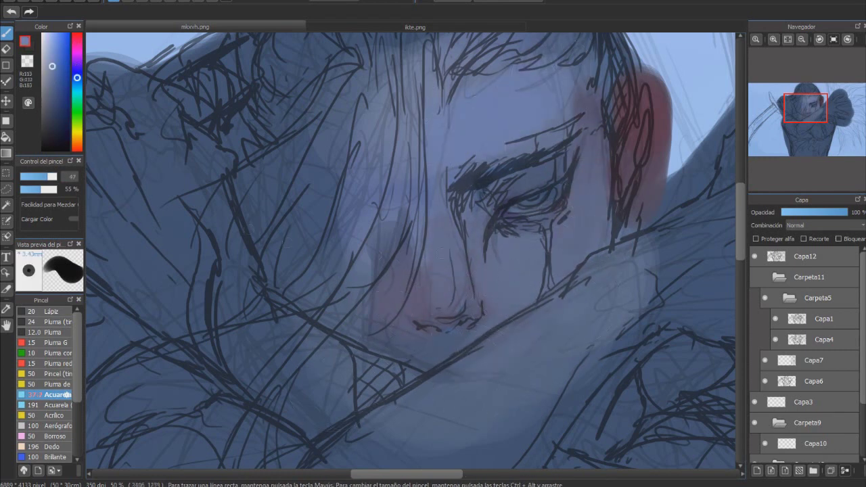
# - Add pale highlights along the nose and refine the reddish skin tones beside the eye with sampled colors
pyautogui.moveTo(541, 241)
pyautogui.mouseDown()
pyautogui.moveTo(582, 203)
pyautogui.moveTo(569, 251)
pyautogui.moveTo(582, 186)
pyautogui.mouseUp()
pyautogui.keyDown('alt'); pyautogui.click(410, 251); pyautogui.keyUp('alt')
pyautogui.moveTo(410, 271); pyautogui.dragTo(410, 252)
pyautogui.moveTo(572, 213); pyautogui.dragTo(568, 233)
pyautogui.keyDown('alt'); pyautogui.click(575, 223); pyautogui.keyUp('alt')
pyautogui.moveTo(582, 186)
pyautogui.mouseDown()
pyautogui.moveTo(565, 247)
pyautogui.moveTo(576, 203)
pyautogui.mouseUp()
pyautogui.moveTo(596, 186); pyautogui.dragTo(552, 244)
pyautogui.moveTo(568, 210); pyautogui.dragTo(586, 220)
# - Shade the mouth area, underside of the nose and upper eyelid with sampled darker tones using a size 122 brush
pyautogui.keyDown('alt'); pyautogui.click(406, 334); pyautogui.keyUp('alt')
pyautogui.moveTo(450, 325); pyautogui.dragTo(487, 339)
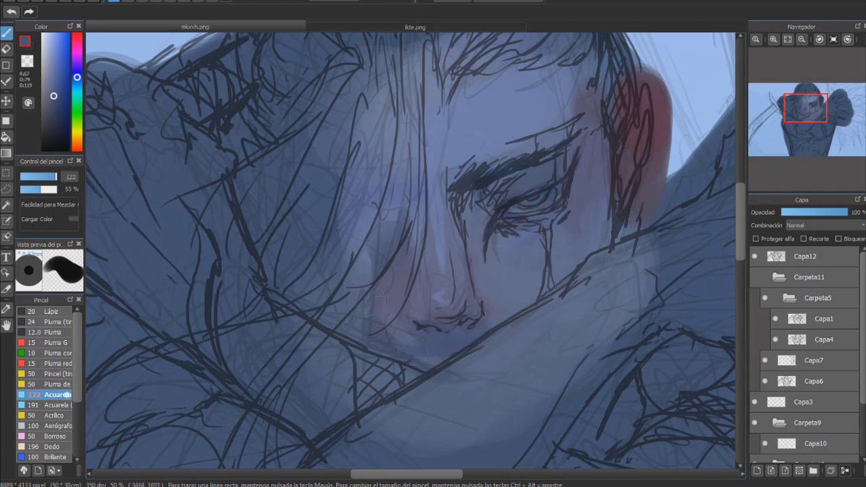
pyautogui.moveTo(383, 304); pyautogui.dragTo(433, 365)
pyautogui.moveTo(545, 180); pyautogui.dragTo(518, 200)
pyautogui.moveTo(427, 324); pyautogui.dragTo(478, 318)
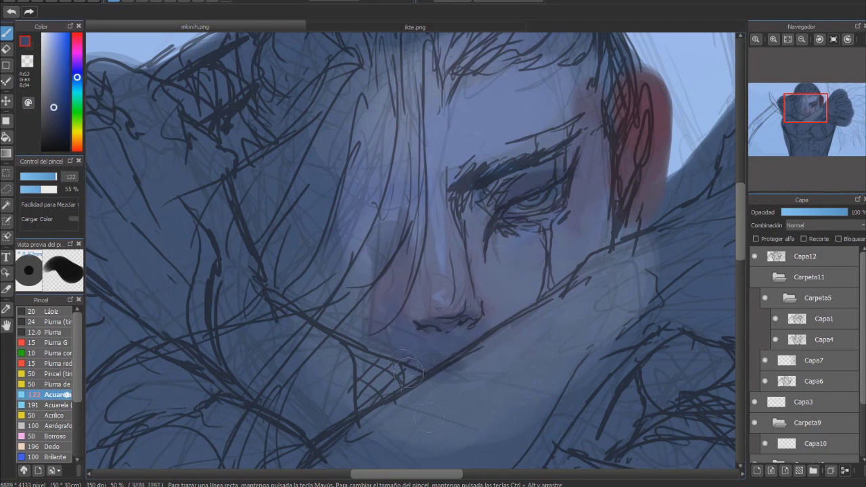
pyautogui.keyDown('alt'); pyautogui.click(472, 279); pyautogui.keyUp('alt')
pyautogui.keyDown('alt'); pyautogui.click(427, 349); pyautogui.keyUp('alt')
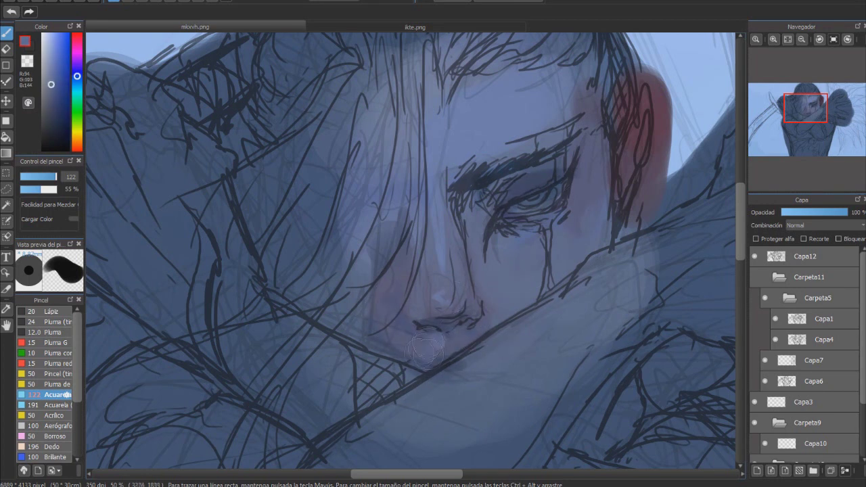
# - Lighten and smooth the cheek under the eye and the temple with sampled blue-violet skin tones
pyautogui.keyDown('alt'); pyautogui.click(508, 264); pyautogui.keyUp('alt')
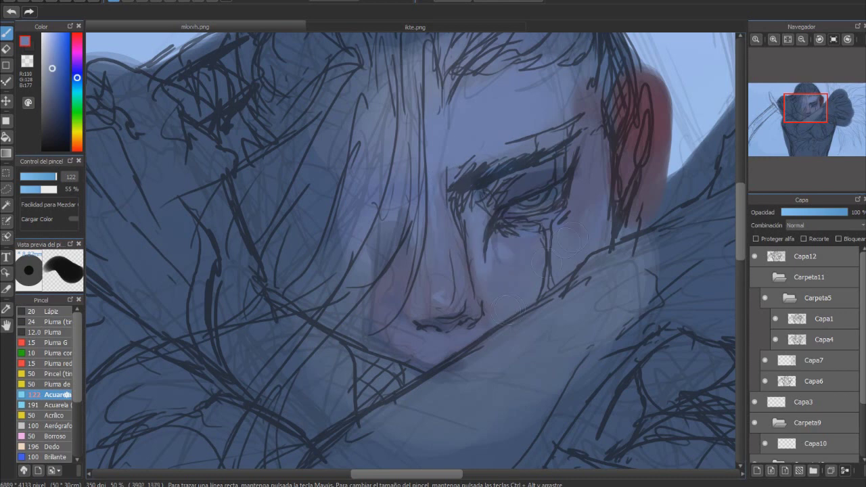
pyautogui.keyDown('alt'); pyautogui.click(447, 230); pyautogui.keyUp('alt')
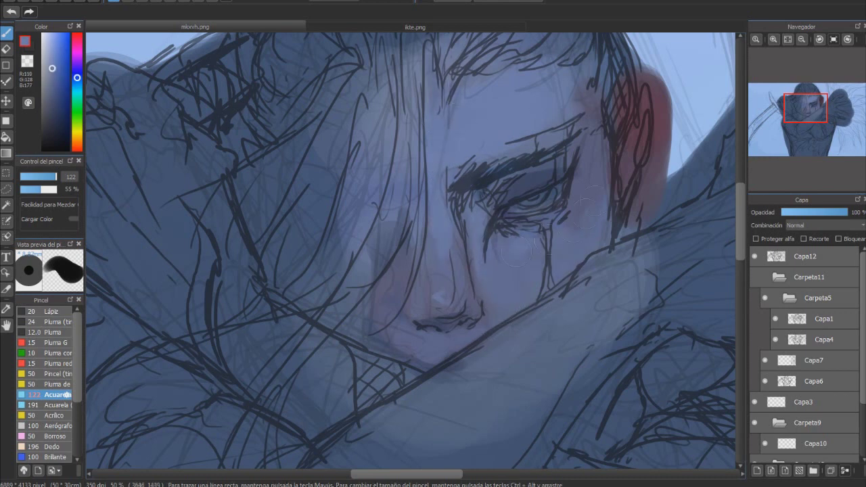
pyautogui.moveTo(595, 176); pyautogui.dragTo(498, 261)
pyautogui.keyDown('alt'); pyautogui.click(588, 203); pyautogui.keyUp('alt')
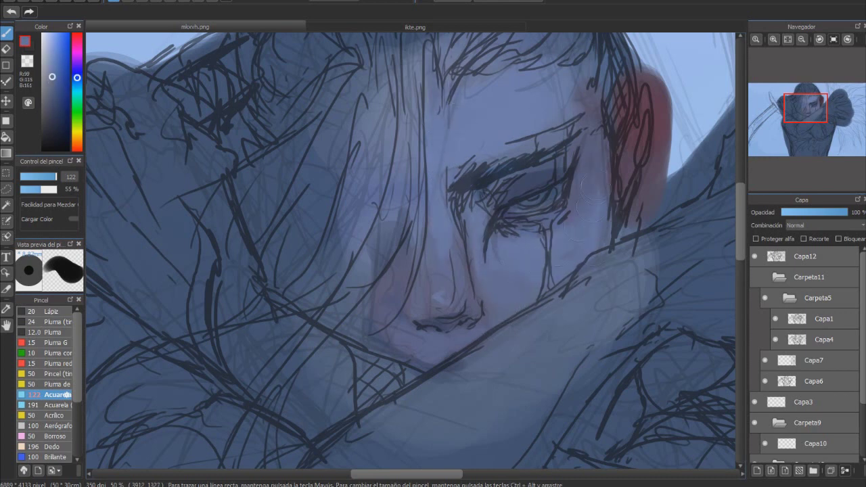
# - Paint light skin color along the inner ear and the wrist and forearm of the raised fist
pyautogui.moveTo(629, 95); pyautogui.dragTo(612, 209)
pyautogui.moveTo(176, 203); pyautogui.dragTo(128, 84)
pyautogui.moveTo(230, 230); pyautogui.dragTo(150, 98)
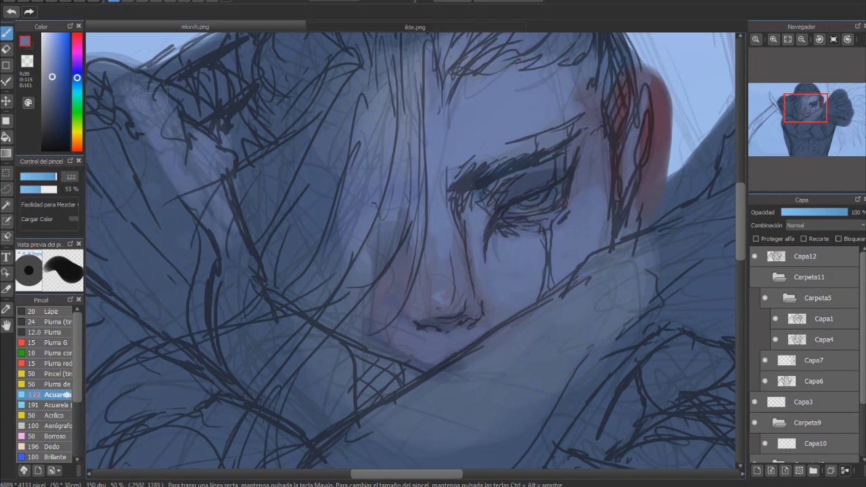
# - Blend the tones of the nose, eyelid and area above the mouth with sampled skin colors
pyautogui.keyDown('alt'); pyautogui.click(467, 355); pyautogui.keyUp('alt')
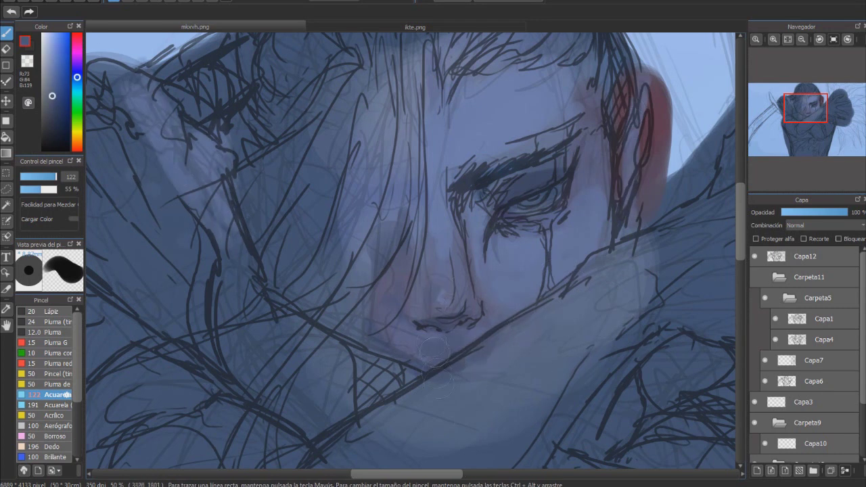
pyautogui.keyDown('alt'); pyautogui.click(439, 281); pyautogui.keyUp('alt')
pyautogui.keyDown('alt'); pyautogui.click(439, 315); pyautogui.keyUp('alt')
pyautogui.moveTo(448, 196); pyautogui.dragTo(437, 257)
pyautogui.keyDown('alt'); pyautogui.click(506, 177); pyautogui.keyUp('alt')
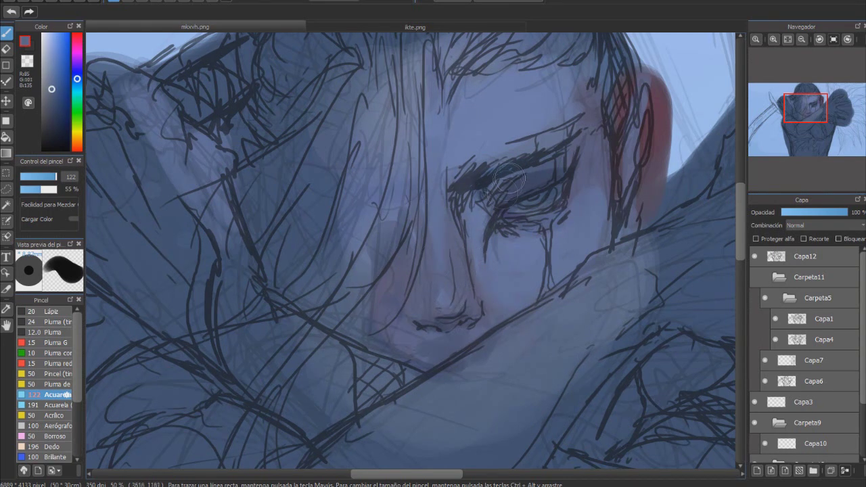
pyautogui.keyDown('alt'); pyautogui.click(414, 346); pyautogui.keyUp('alt')
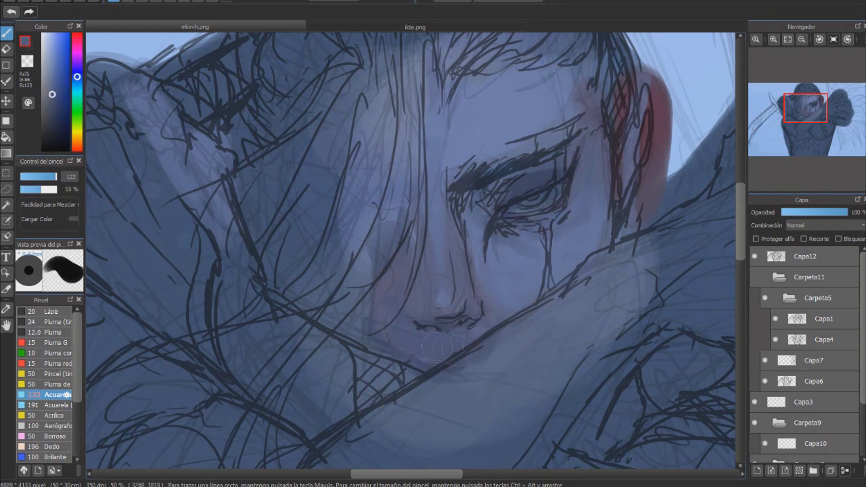
# - Deepen the eye socket with purple and reddish shadows and soften the skin beneath the lower lid
pyautogui.moveTo(514, 195)
pyautogui.mouseDown()
pyautogui.moveTo(551, 173)
pyautogui.moveTo(580, 206)
pyautogui.mouseUp()
pyautogui.keyDown('alt'); pyautogui.click(586, 199); pyautogui.keyUp('alt')
pyautogui.moveTo(571, 205)
pyautogui.mouseDown()
pyautogui.moveTo(592, 166)
pyautogui.moveTo(522, 227)
pyautogui.mouseUp()
pyautogui.keyDown('alt'); pyautogui.click(518, 228); pyautogui.keyUp('alt')
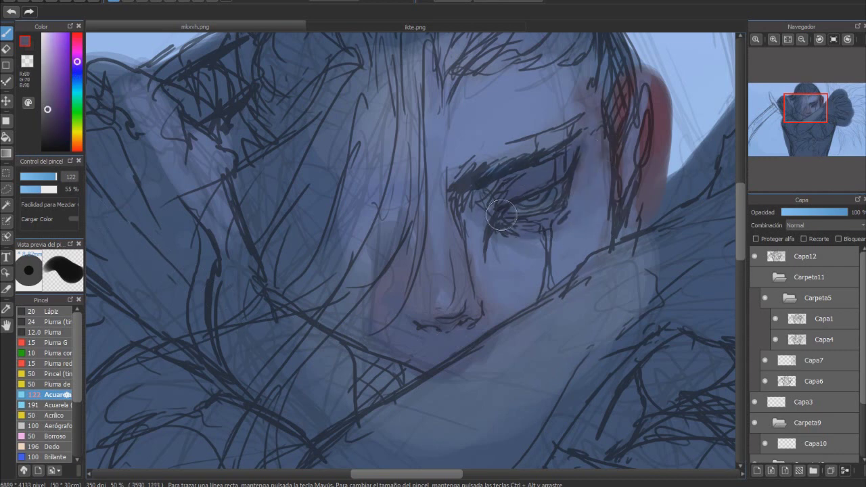
pyautogui.keyDown('alt'); pyautogui.click(528, 236); pyautogui.keyUp('alt')
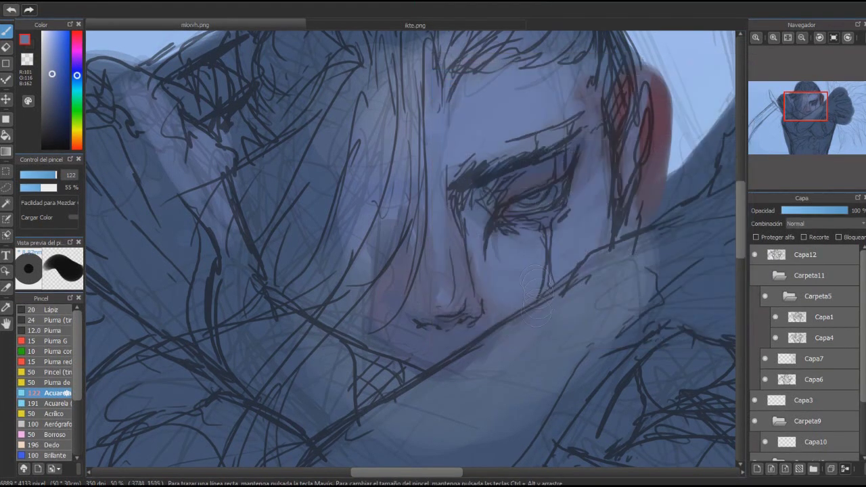
# - Paint the light eyeball and the grey iris with a size 30 brush
pyautogui.keyDown('alt'); pyautogui.click(535, 203); pyautogui.keyUp('alt')
pyautogui.moveTo(511, 218); pyautogui.dragTo(560, 186)
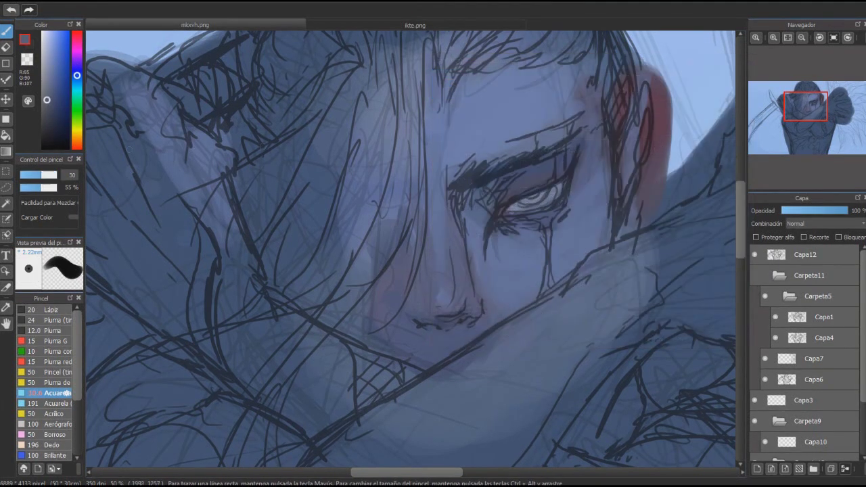
pyautogui.moveTo(564, 195); pyautogui.dragTo(545, 203)
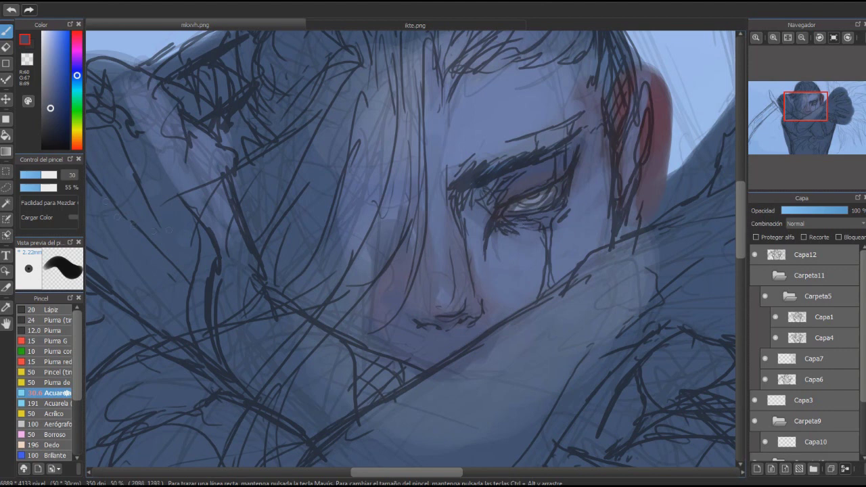
# - Paint dark red along the lower eyelid rim and a vertical red wound crossing the outer end of the eyebrow
pyautogui.keyDown('alt'); pyautogui.click(653, 136); pyautogui.keyUp('alt')
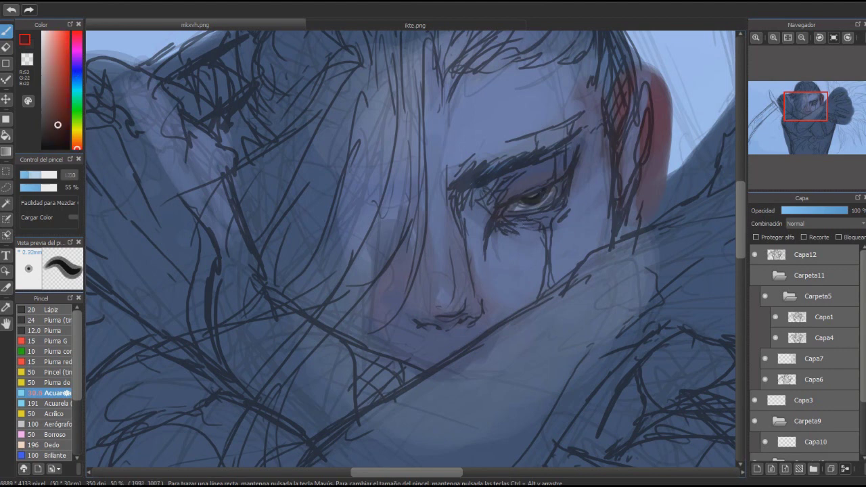
pyautogui.moveTo(561, 186)
pyautogui.mouseDown()
pyautogui.moveTo(538, 216)
pyautogui.moveTo(509, 217)
pyautogui.mouseUp()
pyautogui.keyDown('alt'); pyautogui.click(502, 214); pyautogui.keyUp('alt')
pyautogui.moveTo(560, 155); pyautogui.dragTo(535, 191)
pyautogui.moveTo(559, 149)
pyautogui.mouseDown()
pyautogui.moveTo(569, 127)
pyautogui.moveTo(535, 135)
pyautogui.mouseUp()
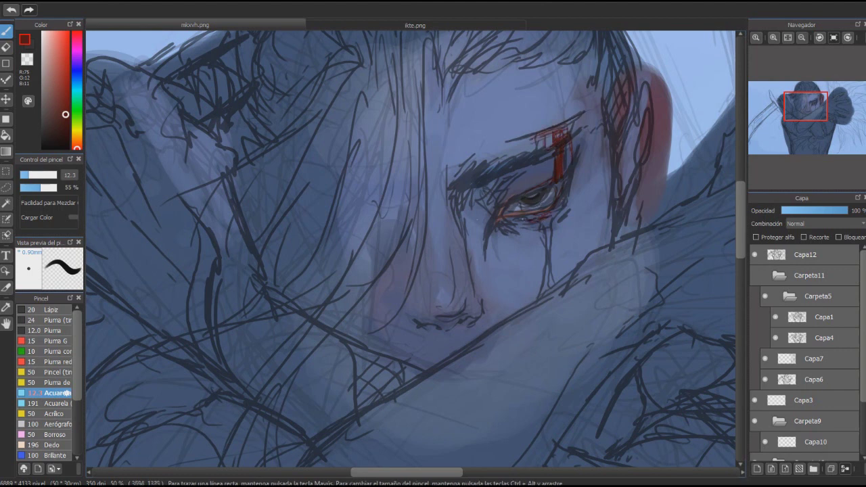
# - Paint the bright red tear running down from the lower lid and darken the pupil and upper lash line
pyautogui.keyDown('alt'); pyautogui.click(541, 223); pyautogui.keyUp('alt')
pyautogui.moveTo(542, 223); pyautogui.dragTo(549, 219)
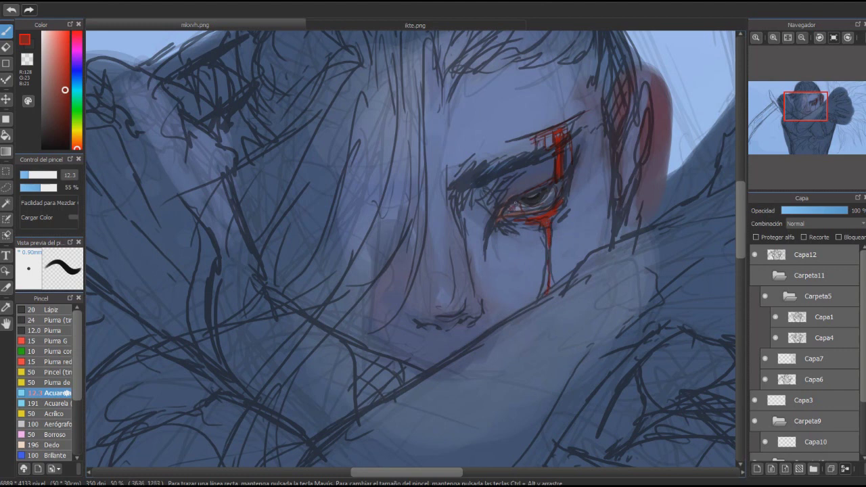
pyautogui.keyDown('alt'); pyautogui.click(531, 199); pyautogui.keyUp('alt')
pyautogui.moveTo(545, 192); pyautogui.dragTo(524, 203)
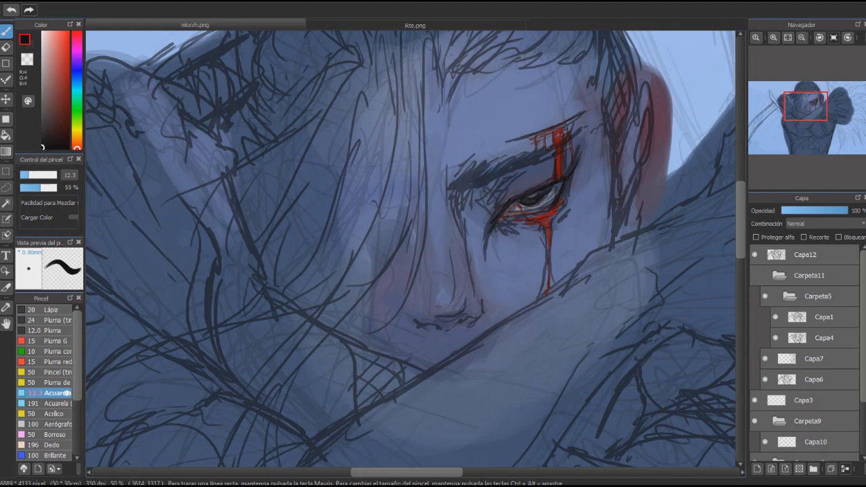
# - Tint the iris dark red and fill in the eyebrow with very dark red-black strokes using a size 17 brush
pyautogui.keyDown('alt'); pyautogui.click(532, 199); pyautogui.keyUp('alt')
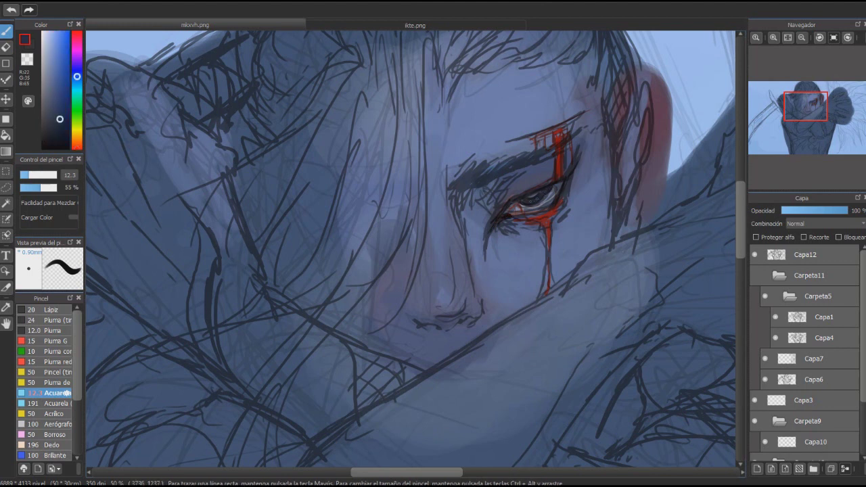
pyautogui.keyDown('alt'); pyautogui.click(532, 199); pyautogui.keyUp('alt')
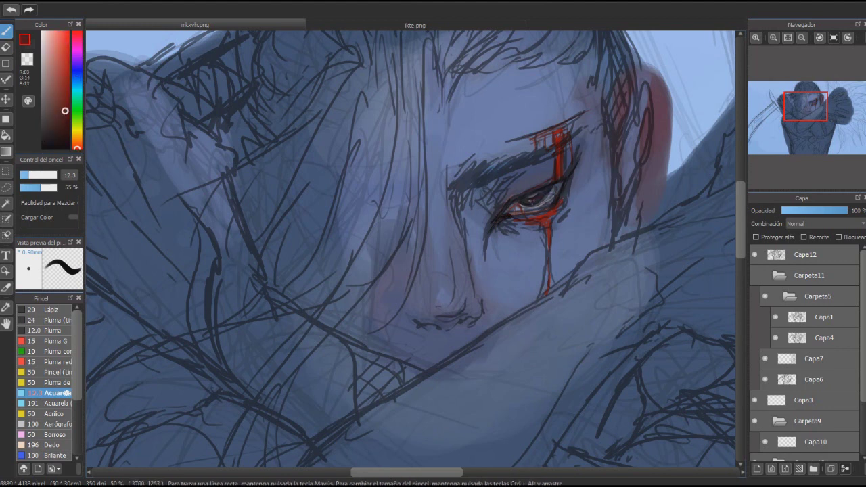
pyautogui.keyDown('alt'); pyautogui.click(532, 196); pyautogui.keyUp('alt')
pyautogui.moveTo(467, 175)
pyautogui.mouseDown()
pyautogui.moveTo(528, 157)
pyautogui.moveTo(506, 152)
pyautogui.moveTo(467, 182)
pyautogui.mouseUp()
pyautogui.keyDown('alt'); pyautogui.click(528, 159); pyautogui.keyUp('alt')
pyautogui.keyDown('alt'); pyautogui.click(520, 161); pyautogui.keyUp('alt')
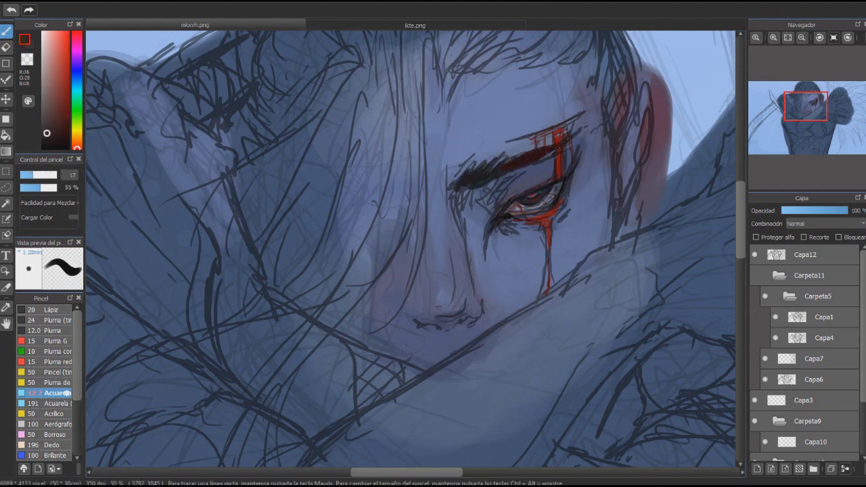
# - Shade the upper eyelid with dark red and extend the blood tear down to the edge of the sleeve
pyautogui.keyDown('alt'); pyautogui.click(501, 183); pyautogui.keyUp('alt')
pyautogui.moveTo(501, 183); pyautogui.dragTo(531, 186)
pyautogui.keyDown('alt'); pyautogui.click(490, 236); pyautogui.keyUp('alt')
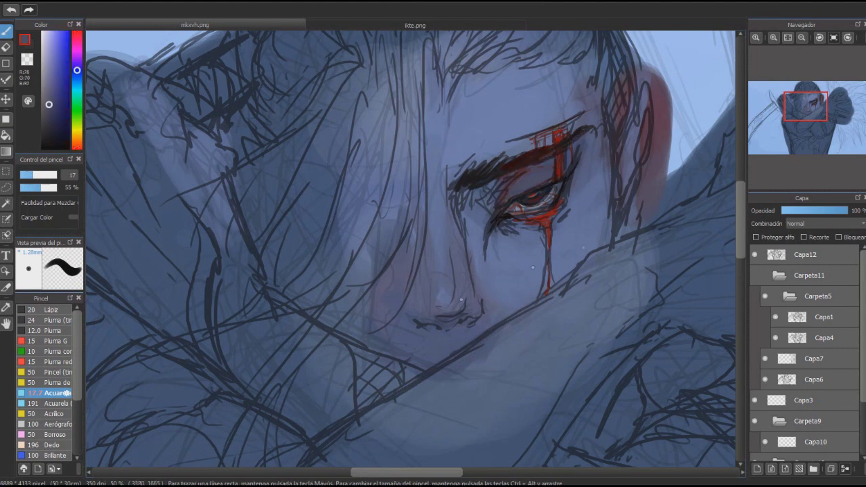
pyautogui.keyDown('alt'); pyautogui.click(549, 267); pyautogui.keyUp('alt')
pyautogui.moveTo(549, 267); pyautogui.dragTo(549, 292)
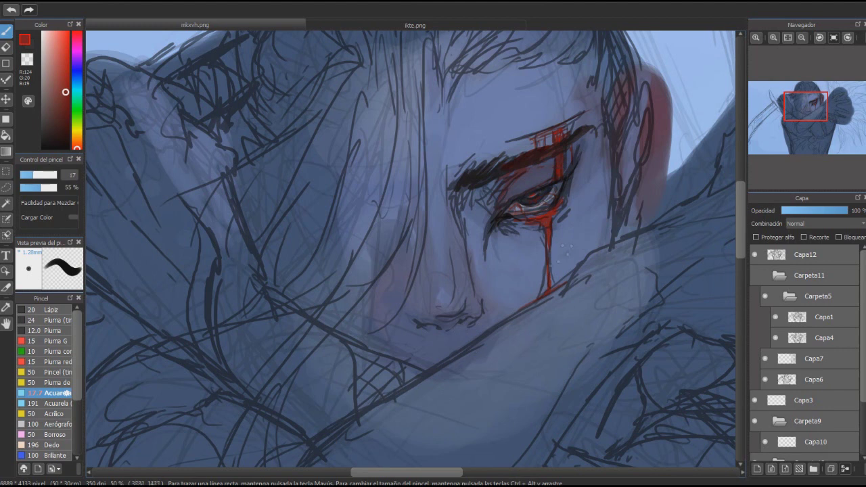
# - Add muted red marks on the cheek and blue shading around the under-eye area and nostril
pyautogui.keyDown('alt'); pyautogui.click(576, 234); pyautogui.keyUp('alt')
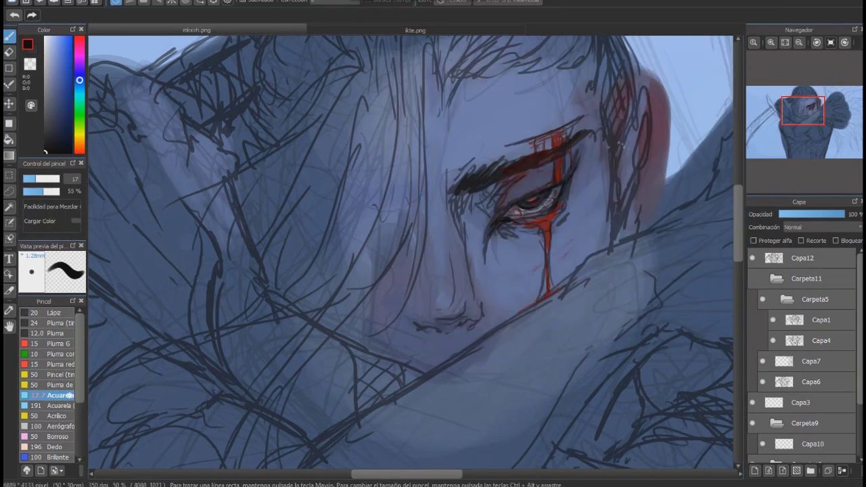
pyautogui.keyDown('alt'); pyautogui.click(446, 328); pyautogui.keyUp('alt')
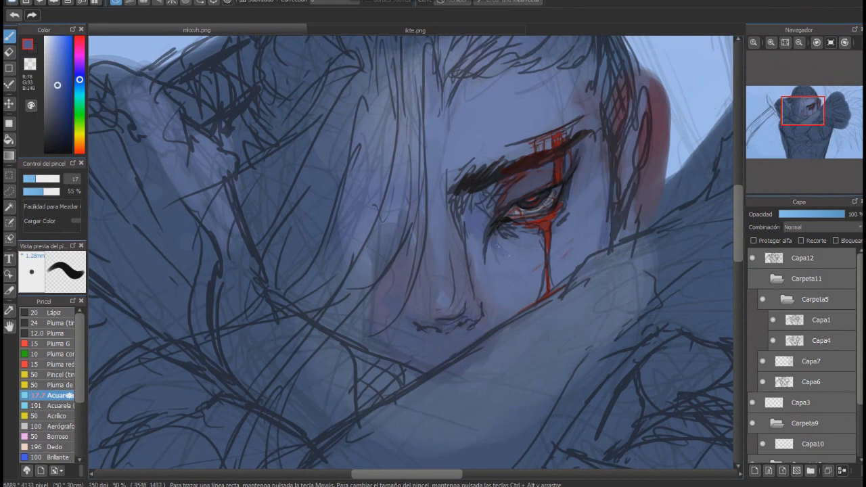
pyautogui.moveTo(469, 315); pyautogui.dragTo(459, 318)
# - Block in muted red over the fingers and palm of the open hand with a size 198 brush
pyautogui.hotkey('ctrl', '-')
pyautogui.hotkey('ctrl', '-')
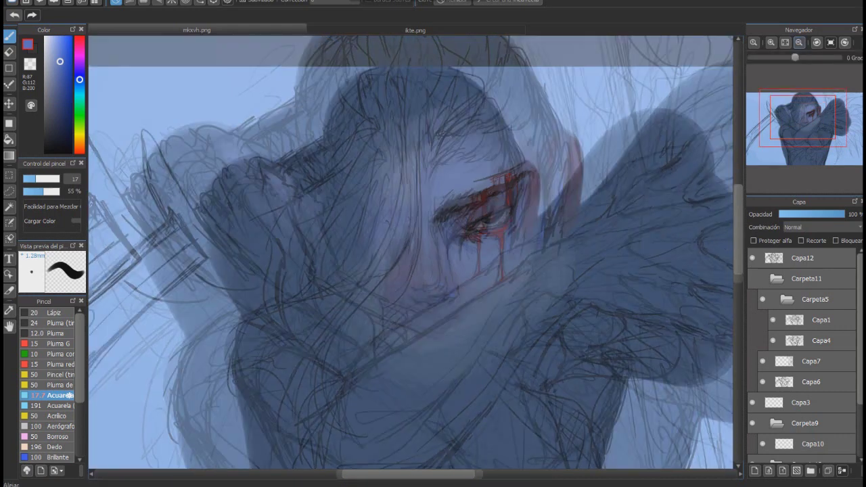
pyautogui.moveTo(636, 169); pyautogui.dragTo(646, 247)
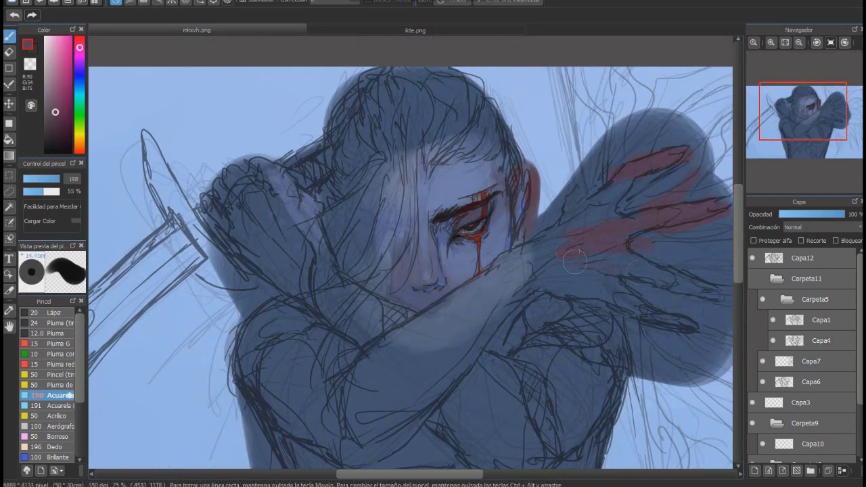
pyautogui.press('e')
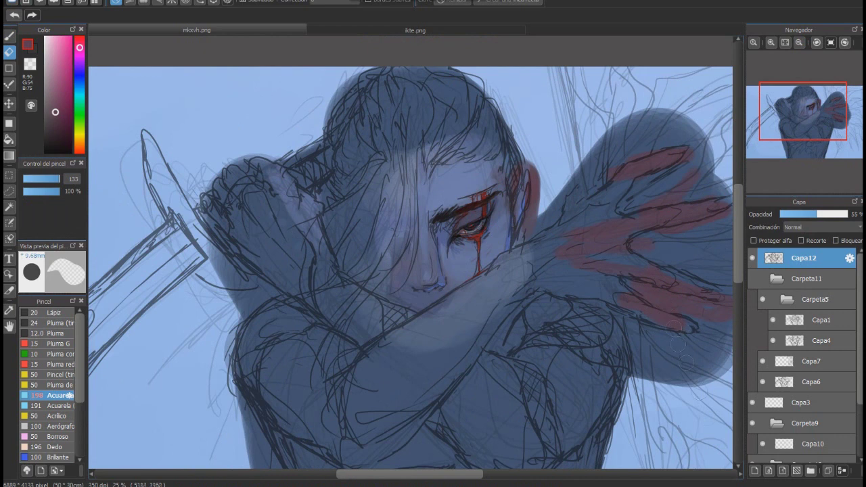
pyautogui.press('b')
pyautogui.moveTo(650, 332); pyautogui.dragTo(514, 271)
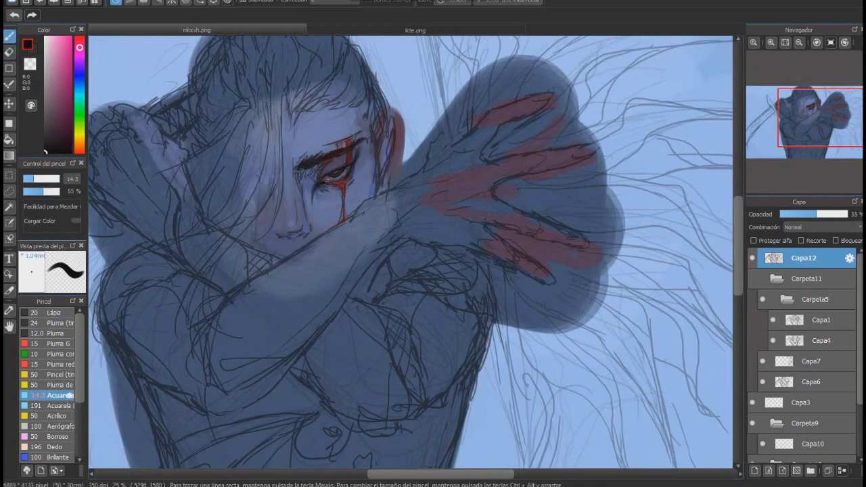
# - On the lower Capa14 layer, paint greyish-purple skin tones over the open hand's back and upper fingers
pyautogui.scroll(-3, 801, 338)
pyautogui.click(814, 411)
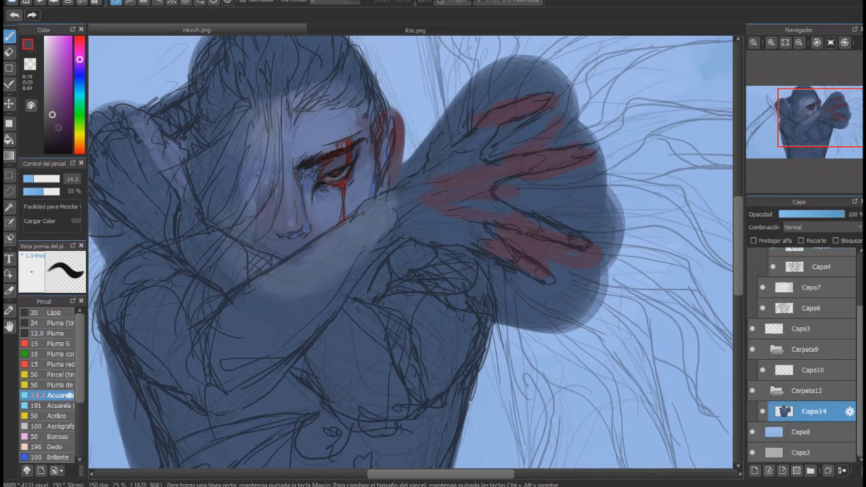
pyautogui.keyDown('alt'); pyautogui.click(471, 142); pyautogui.keyUp('alt')
pyautogui.moveTo(481, 180); pyautogui.dragTo(406, 186)
pyautogui.keyDown('alt'); pyautogui.click(474, 163); pyautogui.keyUp('alt')
pyautogui.moveTo(474, 217)
pyautogui.mouseDown()
pyautogui.moveTo(379, 229)
pyautogui.moveTo(467, 152)
pyautogui.moveTo(542, 102)
pyautogui.mouseUp()
pyautogui.moveTo(488, 118); pyautogui.dragTo(582, 152)
pyautogui.moveTo(541, 230)
pyautogui.mouseDown()
pyautogui.moveTo(565, 222)
pyautogui.moveTo(477, 170)
pyautogui.mouseUp()
# - Refine the open hand's palm, wrist and lower fingers with lighter sampled skin tones
pyautogui.keyDown('alt'); pyautogui.click(467, 182); pyautogui.keyUp('alt')
pyautogui.moveTo(440, 203)
pyautogui.mouseDown()
pyautogui.moveTo(473, 165)
pyautogui.moveTo(535, 138)
pyautogui.mouseUp()
pyautogui.moveTo(534, 243); pyautogui.dragTo(565, 213)
pyautogui.moveTo(477, 233)
pyautogui.mouseDown()
pyautogui.moveTo(406, 196)
pyautogui.moveTo(521, 167)
pyautogui.mouseUp()
pyautogui.keyDown('alt'); pyautogui.click(351, 231); pyautogui.keyUp('alt')
pyautogui.moveTo(482, 205); pyautogui.dragTo(541, 223)
pyautogui.moveTo(481, 236); pyautogui.dragTo(552, 284)
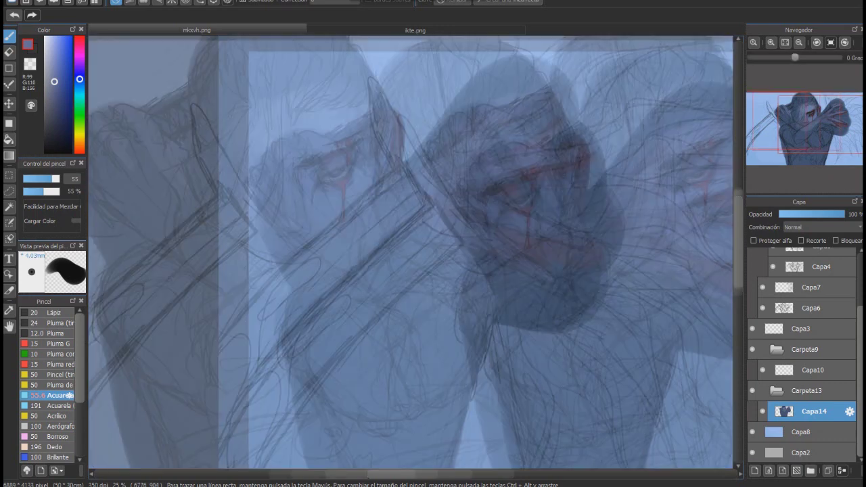
# - Paint greyish-purple skin tones on the raised fist on the sword side
pyautogui.moveTo(450, 220); pyautogui.dragTo(717, 230)
pyautogui.moveTo(676, 119)
pyautogui.mouseDown()
pyautogui.moveTo(474, 110)
pyautogui.moveTo(450, 160)
pyautogui.moveTo(469, 191)
pyautogui.moveTo(491, 158)
pyautogui.moveTo(476, 190)
pyautogui.mouseUp()
pyautogui.press('e')
pyautogui.press('b')
# - Paint saturated blue rim light along the wrist, the upper fingers, the temple and the crown of the hair
pyautogui.keyDown('alt'); pyautogui.click(486, 174); pyautogui.keyUp('alt')
pyautogui.click(64, 52)
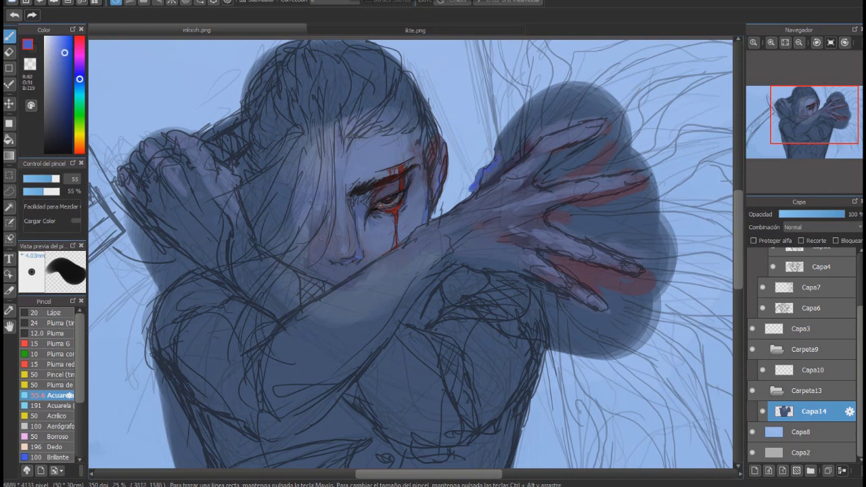
pyautogui.moveTo(492, 154); pyautogui.dragTo(477, 178)
pyautogui.moveTo(532, 148); pyautogui.dragTo(587, 125)
pyautogui.moveTo(418, 140); pyautogui.dragTo(423, 161)
pyautogui.moveTo(386, 48)
pyautogui.mouseDown()
pyautogui.moveTo(405, 102)
pyautogui.moveTo(420, 116)
pyautogui.mouseUp()
# - Paint the hair on the crown and beside the forehead near-black, leaving blue highlights between the strokes
pyautogui.click(47, 147)
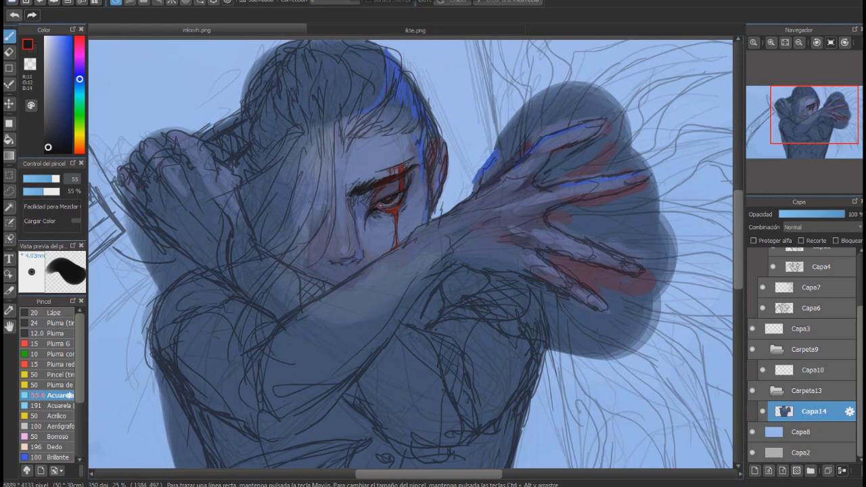
pyautogui.keyDown('alt'); pyautogui.click(373, 74); pyautogui.keyUp('alt')
pyautogui.moveTo(372, 68)
pyautogui.mouseDown()
pyautogui.moveTo(379, 102)
pyautogui.moveTo(312, 108)
pyautogui.moveTo(342, 133)
pyautogui.moveTo(406, 109)
pyautogui.moveTo(373, 54)
pyautogui.moveTo(349, 118)
pyautogui.moveTo(403, 120)
pyautogui.moveTo(358, 68)
pyautogui.moveTo(339, 97)
pyautogui.moveTo(392, 67)
pyautogui.mouseUp()
pyautogui.keyDown('alt'); pyautogui.click(403, 120); pyautogui.keyUp('alt')
pyautogui.keyDown('alt'); pyautogui.click(342, 102); pyautogui.keyUp('alt')
pyautogui.moveTo(341, 102)
pyautogui.mouseDown()
pyautogui.moveTo(406, 101)
pyautogui.moveTo(325, 115)
pyautogui.moveTo(324, 203)
pyautogui.moveTo(256, 325)
pyautogui.moveTo(329, 175)
pyautogui.moveTo(330, 250)
pyautogui.moveTo(287, 281)
pyautogui.moveTo(313, 146)
pyautogui.moveTo(281, 203)
pyautogui.moveTo(284, 135)
pyautogui.moveTo(261, 168)
pyautogui.moveTo(284, 81)
pyautogui.moveTo(277, 54)
pyautogui.moveTo(306, 75)
pyautogui.moveTo(268, 128)
pyautogui.moveTo(271, 143)
pyautogui.moveTo(314, 93)
pyautogui.moveTo(330, 217)
pyautogui.moveTo(284, 274)
pyautogui.moveTo(285, 256)
pyautogui.mouseUp()
# - Paint long near-black strands falling over the face and shoulder and sweeping out toward the sword
pyautogui.keyDown('alt'); pyautogui.click(340, 103); pyautogui.keyUp('alt')
pyautogui.moveTo(339, 155)
pyautogui.mouseDown()
pyautogui.moveTo(335, 196)
pyautogui.moveTo(326, 210)
pyautogui.moveTo(330, 129)
pyautogui.moveTo(324, 223)
pyautogui.mouseUp()
pyautogui.hotkey('ctrl', 'z')
pyautogui.moveTo(262, 294)
pyautogui.mouseDown()
pyautogui.moveTo(284, 261)
pyautogui.moveTo(305, 155)
pyautogui.moveTo(271, 237)
pyautogui.moveTo(286, 218)
pyautogui.mouseUp()
pyautogui.moveTo(330, 157); pyautogui.dragTo(324, 179)
pyautogui.moveTo(325, 129); pyautogui.dragTo(318, 169)
pyautogui.moveTo(308, 112); pyautogui.dragTo(267, 177)
pyautogui.moveTo(302, 136)
pyautogui.mouseDown()
pyautogui.moveTo(265, 229)
pyautogui.moveTo(112, 338)
pyautogui.mouseUp()
pyautogui.moveTo(293, 217); pyautogui.dragTo(104, 278)
pyautogui.moveTo(284, 242); pyautogui.dragTo(223, 273)
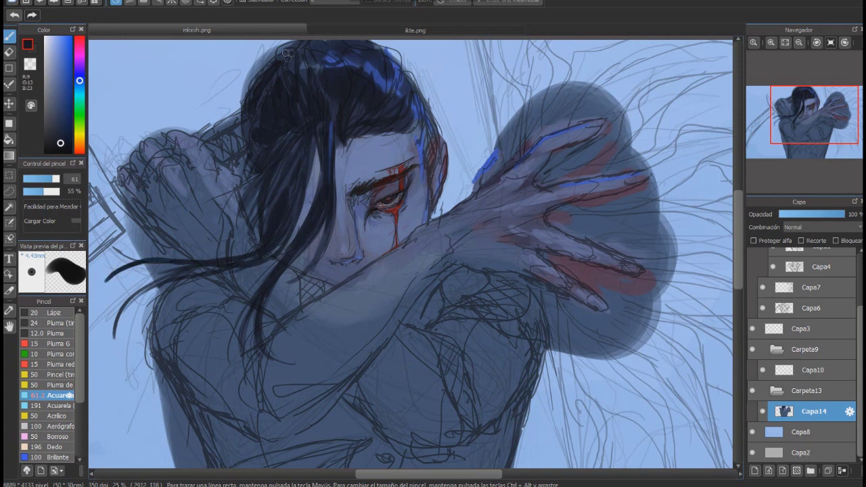
# - Paint dark stray locks flying from the back of the head toward the raised fist with a size 61 brush
pyautogui.moveTo(293, 52); pyautogui.dragTo(223, 136)
pyautogui.moveTo(257, 72); pyautogui.dragTo(200, 142)
pyautogui.moveTo(215, 108); pyautogui.dragTo(193, 135)
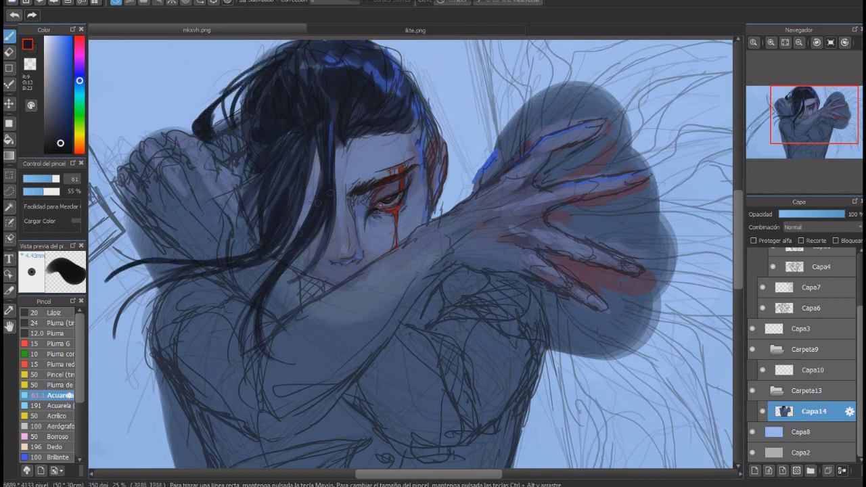
# - Touch up the face-framing strand and temple hair with sampled dark blue, and save the artwork as mkxvh.mdp
pyautogui.keyDown('alt'); pyautogui.click(326, 192); pyautogui.keyUp('alt')
pyautogui.keyDown('alt'); pyautogui.click(284, 259); pyautogui.keyUp('alt')
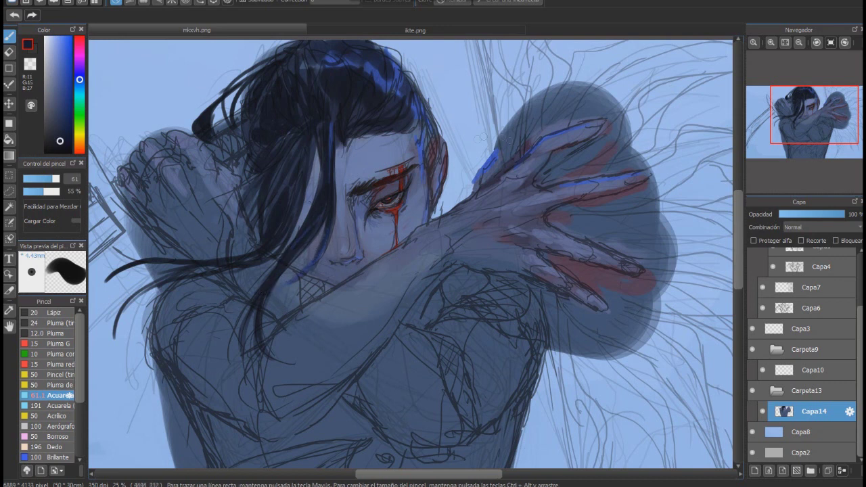
pyautogui.moveTo(412, 109)
pyautogui.mouseDown()
pyautogui.moveTo(467, 139)
pyautogui.moveTo(370, 47)
pyautogui.moveTo(392, 51)
pyautogui.moveTo(408, 79)
pyautogui.moveTo(391, 56)
pyautogui.moveTo(395, 107)
pyautogui.mouseUp()
pyautogui.hotkey('ctrl', 's')
pyautogui.press('Return')
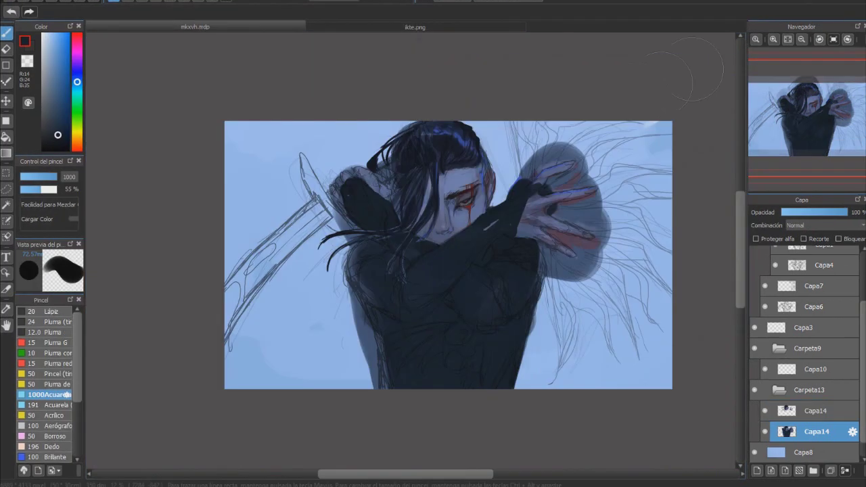
# - Deepen the shadows on the dark garment's chest and torso below the crossed arm with near-black
pyautogui.moveTo(379, 280)
pyautogui.mouseDown()
pyautogui.moveTo(345, 267)
pyautogui.moveTo(447, 271)
pyautogui.moveTo(433, 332)
pyautogui.mouseUp()
pyautogui.keyDown('alt'); pyautogui.click(433, 332); pyautogui.keyUp('alt')
pyautogui.moveTo(474, 302); pyautogui.dragTo(444, 303)
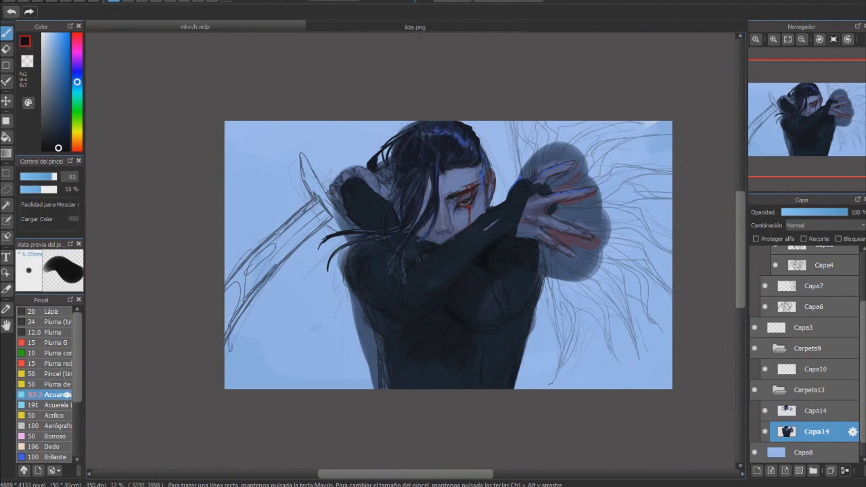
# - Define both sides of the torso and the bent shoulder with near-black contours using a size 83 brush
pyautogui.moveTo(355, 284); pyautogui.dragTo(386, 385)
pyautogui.keyDown('alt'); pyautogui.click(385, 386); pyautogui.keyUp('alt')
pyautogui.moveTo(378, 332); pyautogui.dragTo(383, 394)
pyautogui.keyDown('alt'); pyautogui.click(371, 316); pyautogui.keyUp('alt')
pyautogui.moveTo(359, 250); pyautogui.dragTo(383, 314)
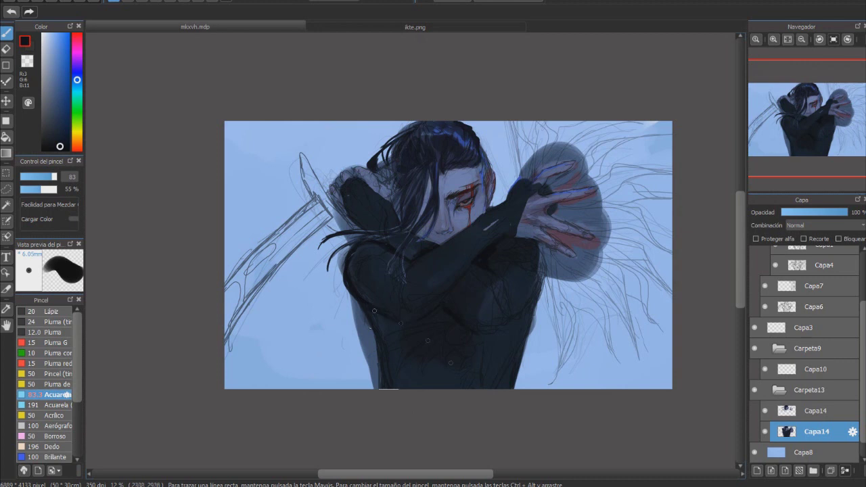
pyautogui.moveTo(534, 255); pyautogui.dragTo(518, 361)
pyautogui.keyDown('alt'); pyautogui.click(488, 344); pyautogui.keyUp('alt')
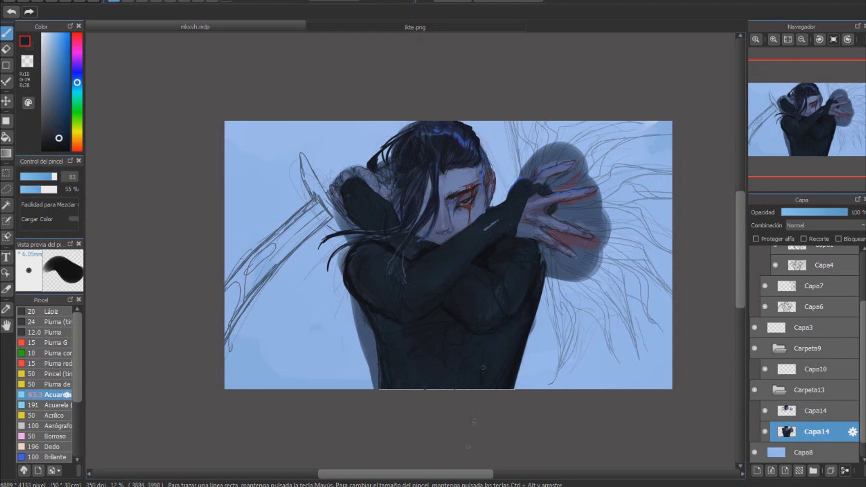
# - Glaze the raised sleeve with dark blue and deepen it with near-black using a size 122 brush
pyautogui.keyDown('alt'); pyautogui.click(369, 219); pyautogui.keyUp('alt')
pyautogui.moveTo(359, 197); pyautogui.dragTo(395, 238)
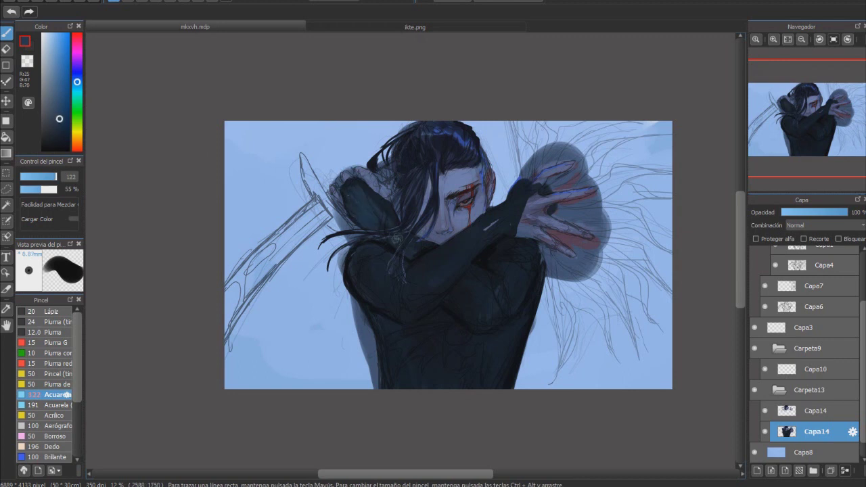
pyautogui.keyDown('alt'); pyautogui.click(472, 291); pyautogui.keyUp('alt')
pyautogui.moveTo(410, 247)
pyautogui.mouseDown()
pyautogui.moveTo(350, 200)
pyautogui.moveTo(362, 209)
pyautogui.mouseUp()
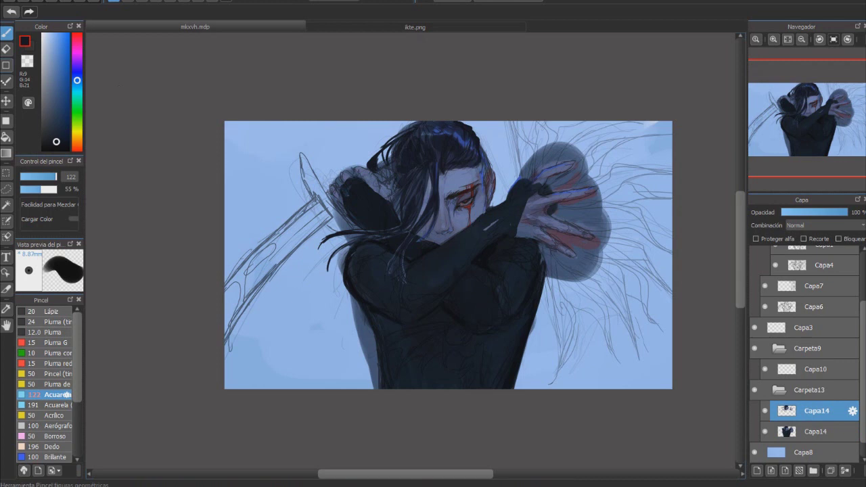
pyautogui.press('e')
pyautogui.press('b')
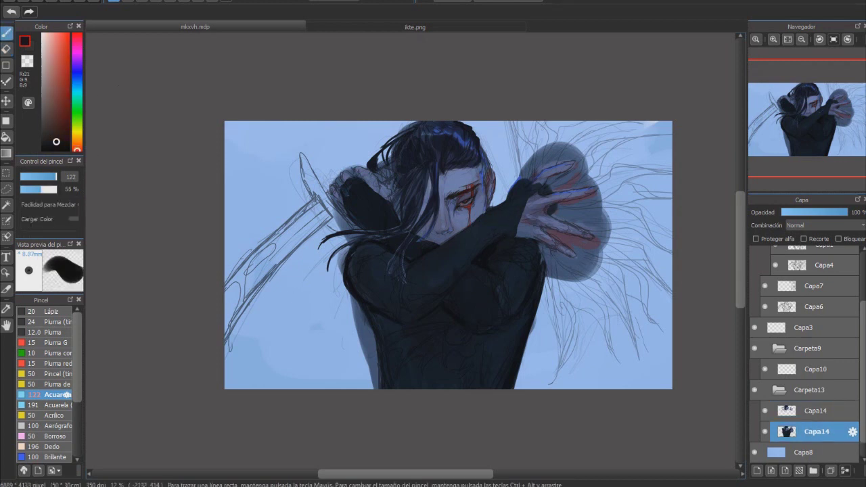
# - Paint dark red panels over the sketched bands across the chest with a size 111 brush
pyautogui.moveTo(487, 260); pyautogui.dragTo(534, 255)
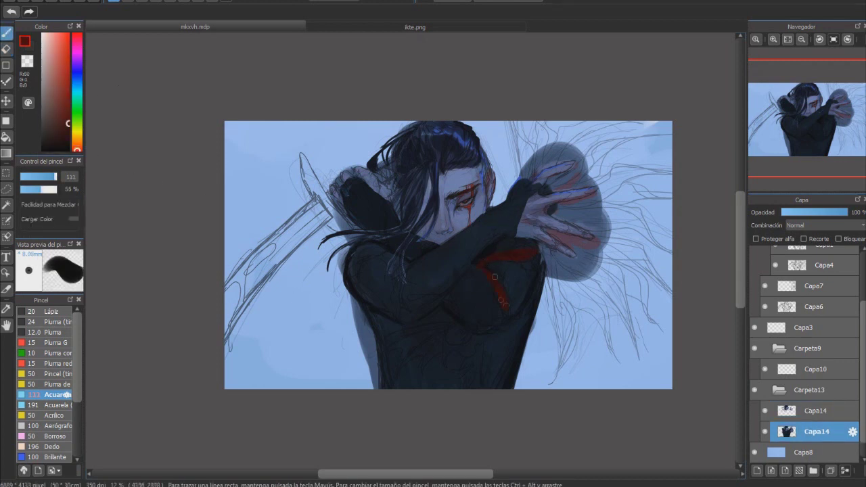
pyautogui.scroll(2, 426, 244)
pyautogui.moveTo(478, 337); pyautogui.dragTo(521, 404)
pyautogui.moveTo(575, 310)
pyautogui.mouseDown()
pyautogui.moveTo(590, 335)
pyautogui.moveTo(591, 391)
pyautogui.mouseUp()
# - Trim the edges of the red chest panels with near-black and extend the middle panel downward in dark red
pyautogui.keyDown('alt'); pyautogui.click(565, 285); pyautogui.keyUp('alt')
pyautogui.moveTo(564, 286); pyautogui.dragTo(585, 264)
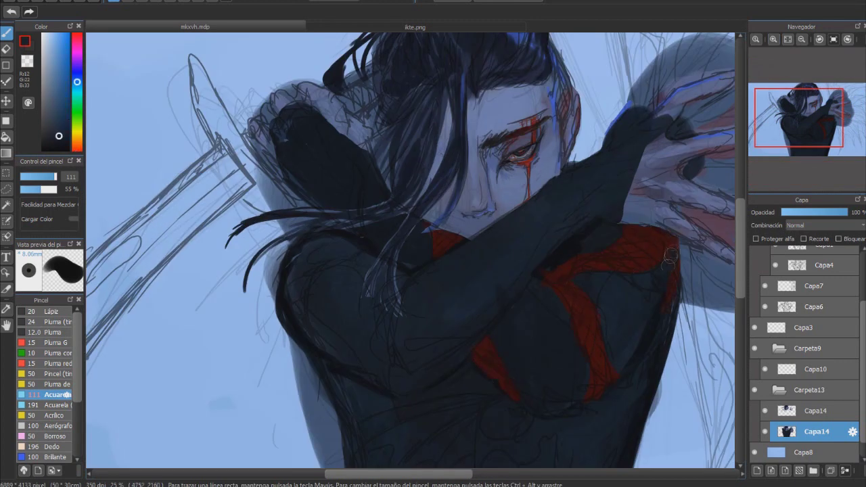
pyautogui.keyDown('alt'); pyautogui.click(560, 260); pyautogui.keyUp('alt')
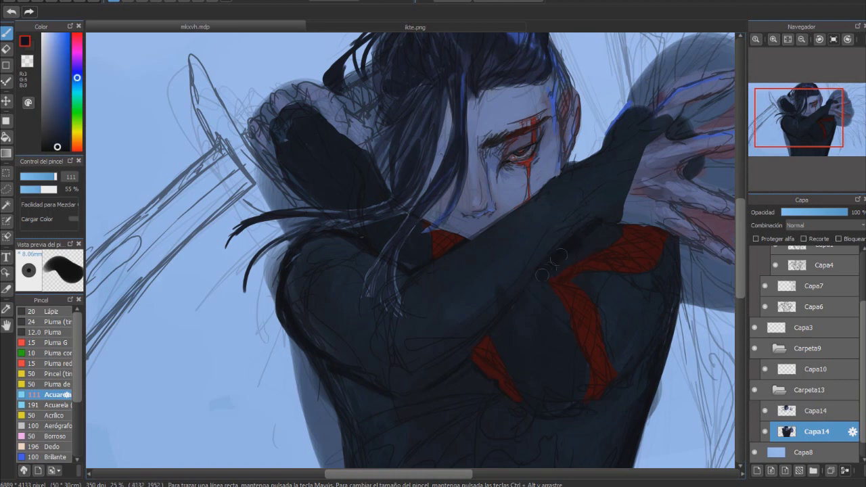
pyautogui.keyDown('alt'); pyautogui.click(539, 380); pyautogui.keyUp('alt')
pyautogui.keyDown('alt'); pyautogui.click(572, 292); pyautogui.keyUp('alt')
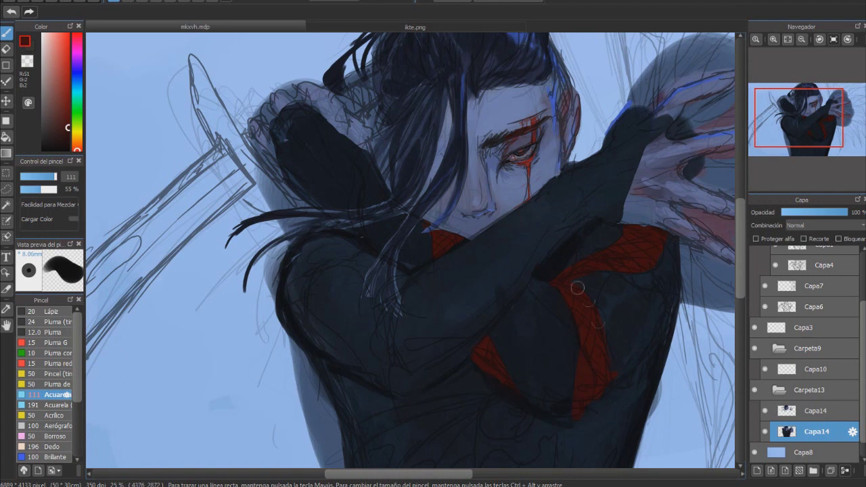
pyautogui.keyDown('alt'); pyautogui.click(542, 310); pyautogui.keyUp('alt')
# - Paint a dark red stripe along the raised sleeve and enrich the red collar and chest panels with a size 55 brush
pyautogui.moveTo(357, 203); pyautogui.dragTo(349, 159)
pyautogui.keyDown('alt'); pyautogui.click(323, 137); pyautogui.keyUp('alt')
pyautogui.keyDown('alt'); pyautogui.click(352, 234); pyautogui.keyUp('alt')
pyautogui.keyDown('alt'); pyautogui.click(444, 232); pyautogui.keyUp('alt')
pyautogui.keyDown('alt'); pyautogui.click(443, 243); pyautogui.keyUp('alt')
pyautogui.keyDown('alt'); pyautogui.click(450, 244); pyautogui.keyUp('alt')
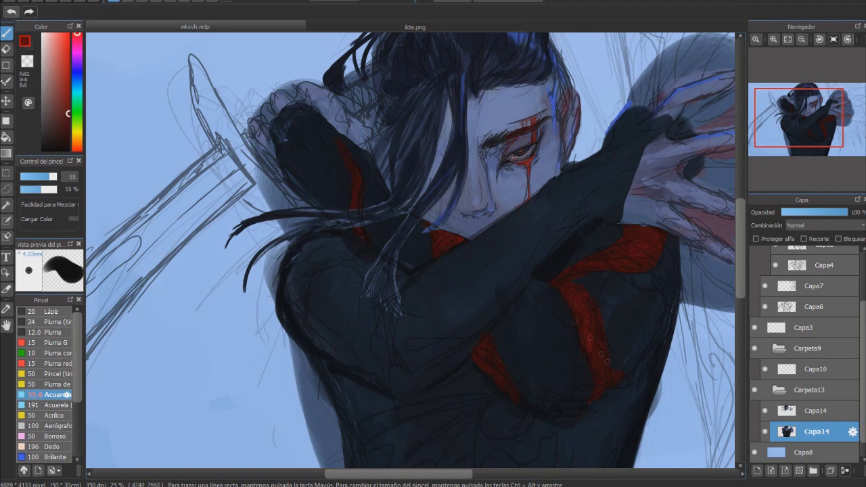
# - Shade the borders of the red panels with near-black and outline the lower curve of the chest piece
pyautogui.keyDown('alt'); pyautogui.click(497, 380); pyautogui.keyUp('alt')
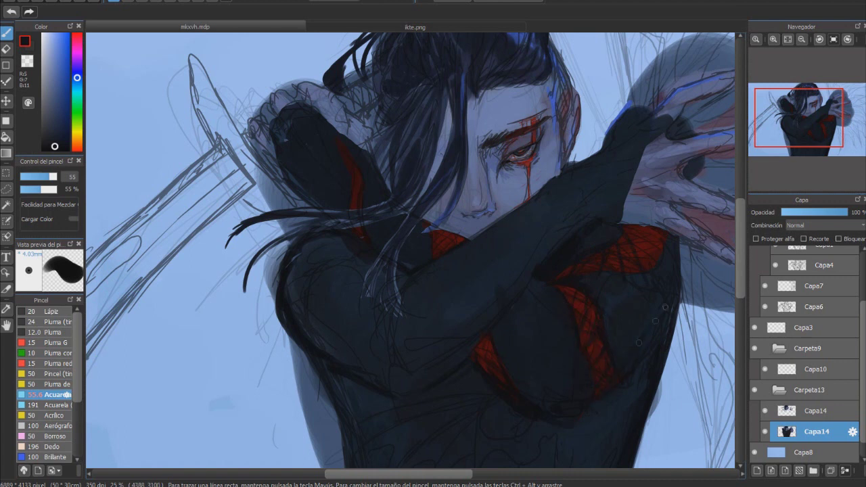
pyautogui.keyDown('alt'); pyautogui.click(644, 343); pyautogui.keyUp('alt')
pyautogui.moveTo(640, 352); pyautogui.dragTo(565, 423)
pyautogui.moveTo(676, 287); pyautogui.dragTo(637, 353)
pyautogui.moveTo(679, 252); pyautogui.dragTo(651, 298)
# - Fill the waist's bat-wing shape and side panel with dark red and paint a brown strip between them
pyautogui.keyDown('alt'); pyautogui.click(612, 334); pyautogui.keyUp('alt')
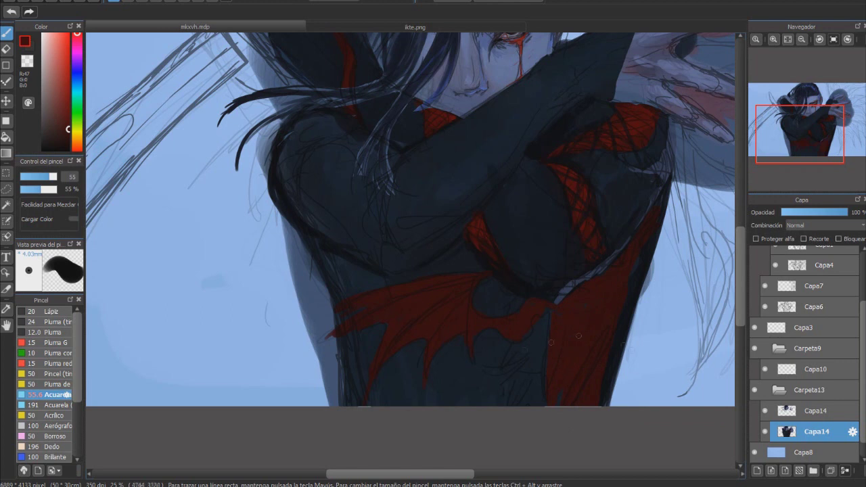
pyautogui.keyDown('alt'); pyautogui.click(551, 343); pyautogui.keyUp('alt')
pyautogui.moveTo(545, 315); pyautogui.dragTo(516, 387)
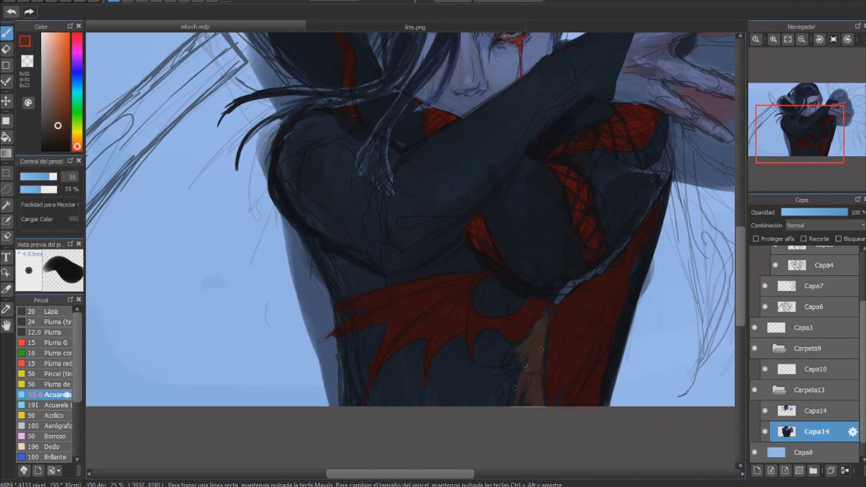
pyautogui.keyDown('alt'); pyautogui.click(351, 271); pyautogui.keyUp('alt')
pyautogui.moveTo(351, 270); pyautogui.dragTo(353, 346)
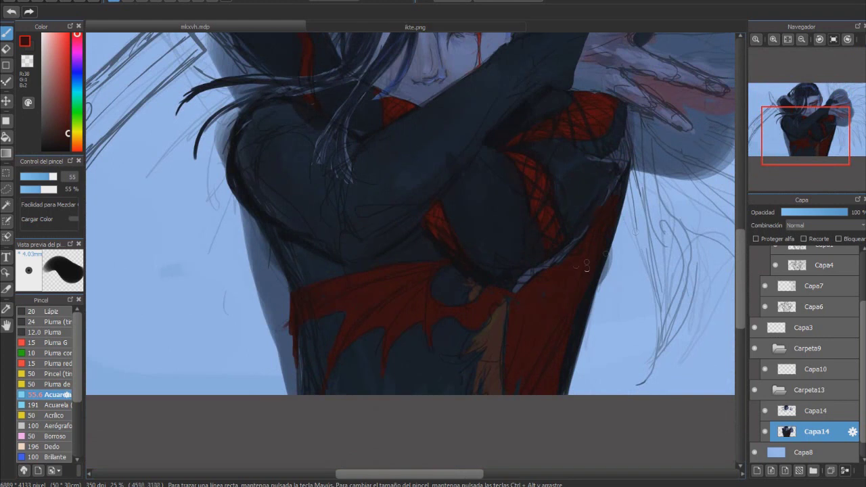
# - Erase the excess blue-grey base outside the silhouette along both sides of the torso
pyautogui.press('e')
pyautogui.moveTo(223, 91); pyautogui.dragTo(291, 392)
pyautogui.moveTo(626, 149); pyautogui.dragTo(606, 280)
pyautogui.moveTo(609, 217); pyautogui.dragTo(576, 393)
pyautogui.moveTo(595, 267); pyautogui.dragTo(588, 308)
pyautogui.moveTo(638, 163); pyautogui.dragTo(591, 285)
pyautogui.moveTo(592, 227)
pyautogui.mouseDown()
pyautogui.moveTo(590, 284)
pyautogui.moveTo(615, 287)
pyautogui.mouseUp()
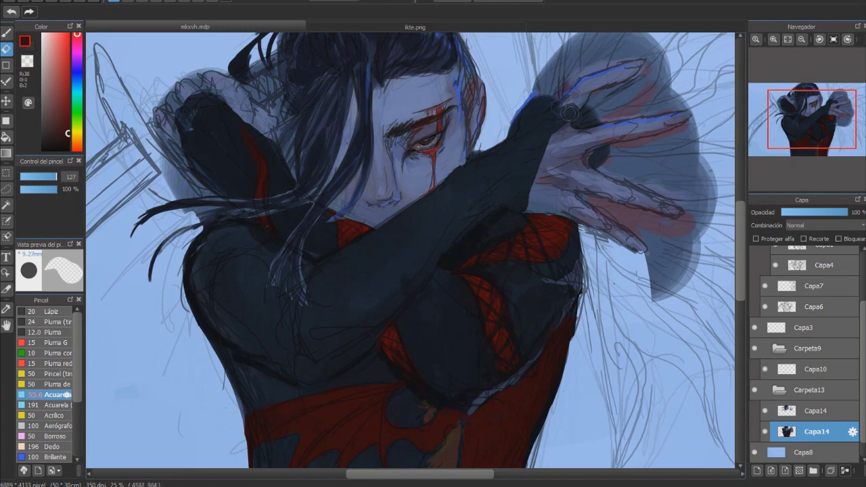
# - Erase the excess blue-grey base around the open hand's fingers and beside the raised hand behind the head
pyautogui.moveTo(509, 117)
pyautogui.mouseDown()
pyautogui.moveTo(472, 195)
pyautogui.moveTo(538, 135)
pyautogui.moveTo(596, 129)
pyautogui.moveTo(561, 203)
pyautogui.moveTo(602, 194)
pyautogui.moveTo(562, 176)
pyautogui.mouseUp()
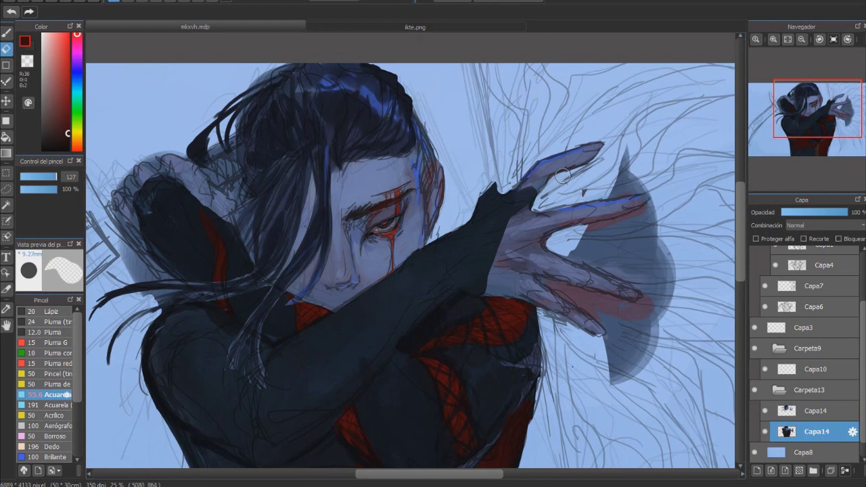
pyautogui.press(']')
pyautogui.moveTo(649, 162); pyautogui.dragTo(596, 366)
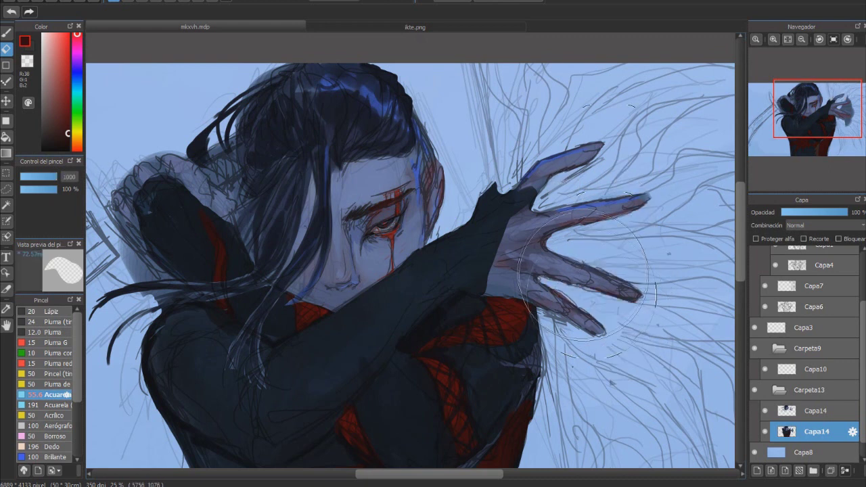
pyautogui.moveTo(126, 216)
pyautogui.mouseDown()
pyautogui.moveTo(145, 270)
pyautogui.moveTo(174, 304)
pyautogui.moveTo(149, 166)
pyautogui.moveTo(223, 148)
pyautogui.mouseUp()
# - Sample dark tones from the outfit and blend the sketch lines on both sleeves with a size 55 brush
pyautogui.press('b')
pyautogui.keyDown('alt'); pyautogui.click(235, 232); pyautogui.keyUp('alt')
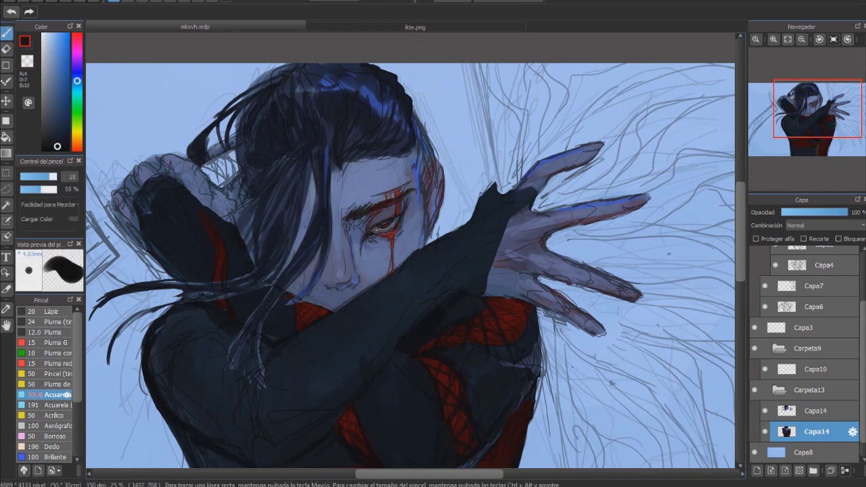
pyautogui.keyDown('alt'); pyautogui.click(486, 220); pyautogui.keyUp('alt')
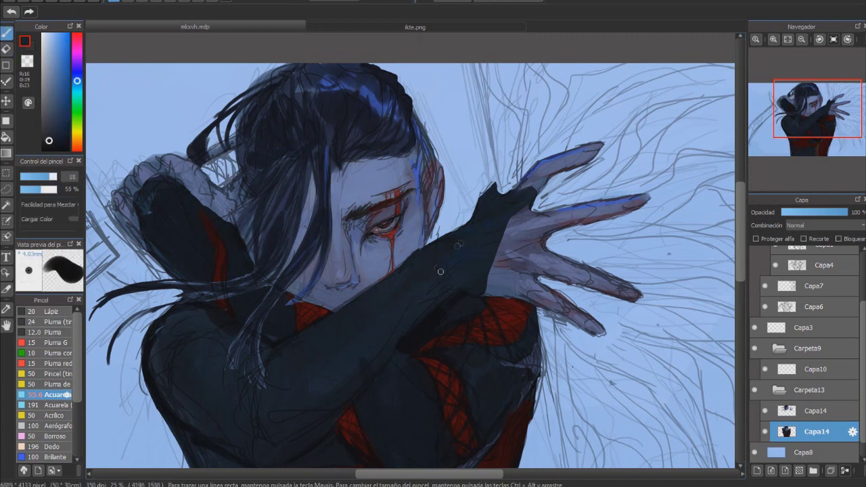
pyautogui.keyDown('alt'); pyautogui.click(456, 286); pyautogui.keyUp('alt')
pyautogui.keyDown('alt'); pyautogui.click(396, 340); pyautogui.keyUp('alt')
pyautogui.moveTo(396, 332); pyautogui.dragTo(548, 325)
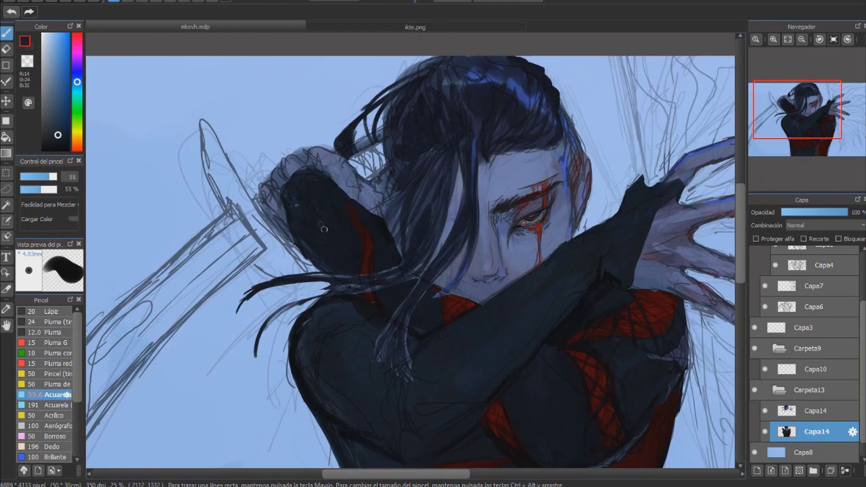
# - Try to darken the hair and extend its loose strands on the upper Capa14 layer, and undo the strokes
pyautogui.click(817, 411)
pyautogui.keyDown('alt'); pyautogui.click(436, 162); pyautogui.keyUp('alt')
pyautogui.moveTo(452, 138)
pyautogui.mouseDown()
pyautogui.moveTo(428, 218)
pyautogui.moveTo(416, 221)
pyautogui.moveTo(433, 215)
pyautogui.moveTo(434, 226)
pyautogui.moveTo(407, 239)
pyautogui.mouseUp()
pyautogui.moveTo(406, 190); pyautogui.dragTo(389, 230)
pyautogui.moveTo(455, 170); pyautogui.dragTo(410, 274)
pyautogui.moveTo(332, 287)
pyautogui.mouseDown()
pyautogui.moveTo(237, 340)
pyautogui.moveTo(211, 334)
pyautogui.mouseUp()
pyautogui.moveTo(427, 285); pyautogui.dragTo(380, 357)
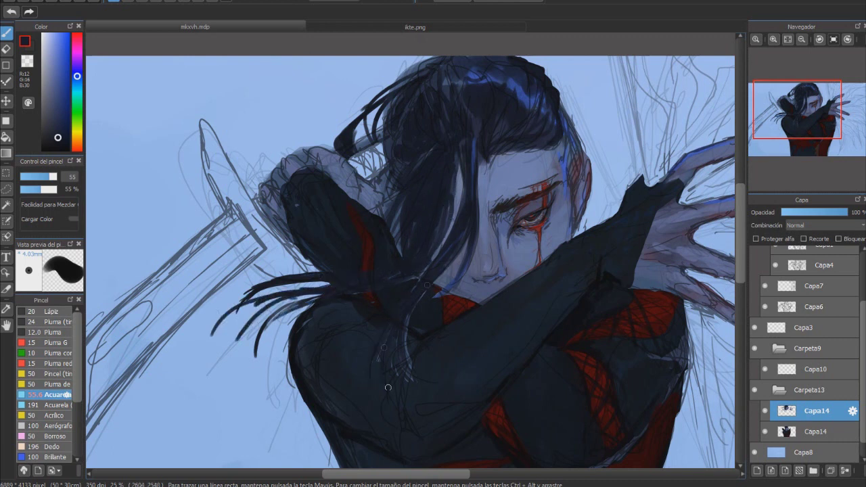
pyautogui.hotkey('ctrl', 'z')
pyautogui.hotkey('ctrl', 'z')
pyautogui.hotkey('ctrl', 'z')
pyautogui.hotkey('ctrl', 'z')
pyautogui.hotkey('ctrl', 'z')
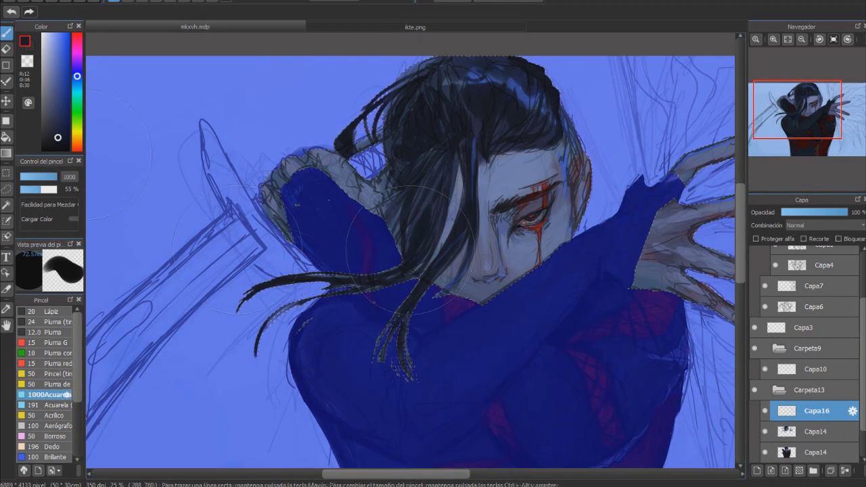
# - Glaze the selected hair on a new layer with dark blue at size 1000, deselect, and paint fine loose strands at size 30
pyautogui.moveTo(450, 208)
pyautogui.mouseDown()
pyautogui.moveTo(347, 293)
pyautogui.moveTo(403, 289)
pyautogui.moveTo(481, 228)
pyautogui.moveTo(355, 277)
pyautogui.moveTo(490, 204)
pyautogui.moveTo(279, 289)
pyautogui.moveTo(446, 358)
pyautogui.mouseUp()
pyautogui.click(128, 2)
pyautogui.click(169, 9)
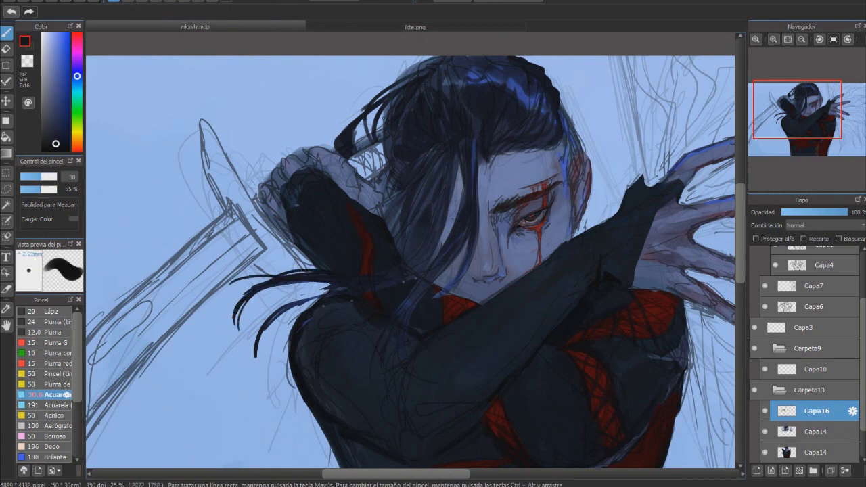
pyautogui.moveTo(443, 181)
pyautogui.mouseDown()
pyautogui.moveTo(433, 230)
pyautogui.moveTo(379, 203)
pyautogui.moveTo(399, 231)
pyautogui.moveTo(396, 177)
pyautogui.mouseUp()
# - Add new layers around the outfit layer and paint the sword's guard purple-grey and its handle green on the lowest one
pyautogui.hotkey('ctrl', 'shift', 'n')
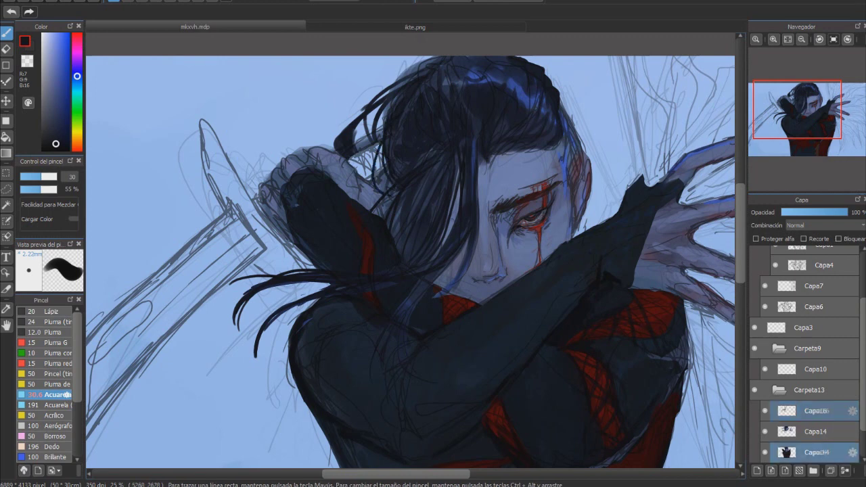
pyautogui.hotkey('ctrl', 'shift', 'n')
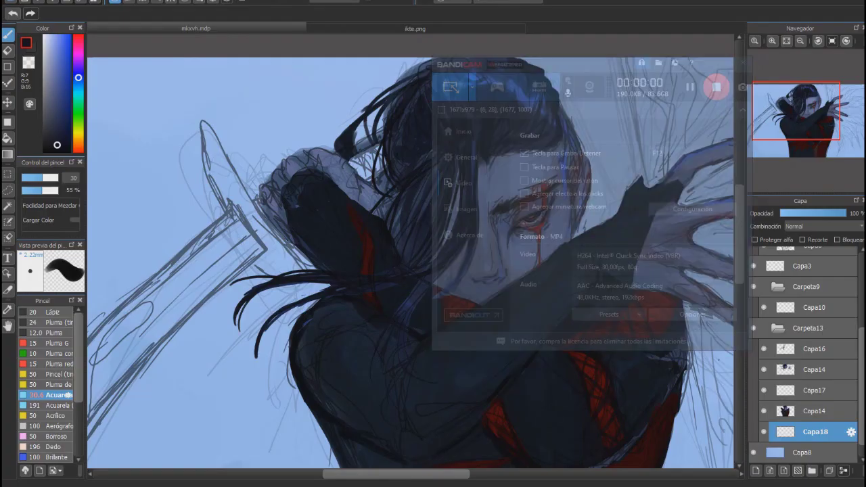
pyautogui.moveTo(204, 126)
pyautogui.mouseDown()
pyautogui.moveTo(243, 233)
pyautogui.moveTo(298, 284)
pyautogui.mouseUp()
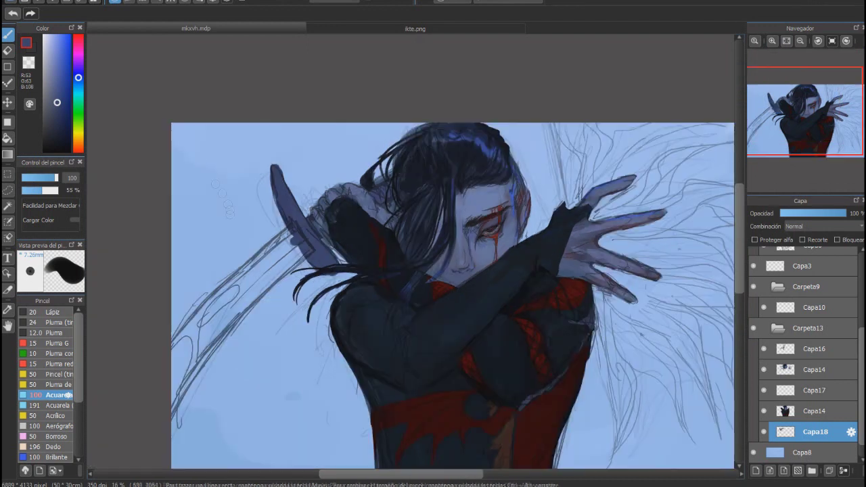
pyautogui.scroll(-1, 410, 268)
pyautogui.click(78, 113)
pyautogui.moveTo(372, 186); pyautogui.dragTo(389, 201)
# - Fill the sword's blade with teal blue-grey along the sketch and erase the spill at its notch
pyautogui.keyDown('alt'); pyautogui.click(335, 230); pyautogui.keyUp('alt')
pyautogui.moveTo(297, 237)
pyautogui.mouseDown()
pyautogui.moveTo(239, 273)
pyautogui.moveTo(155, 373)
pyautogui.moveTo(150, 417)
pyautogui.moveTo(182, 345)
pyautogui.mouseUp()
pyautogui.press('e')
pyautogui.moveTo(223, 325)
pyautogui.mouseDown()
pyautogui.moveTo(298, 233)
pyautogui.moveTo(203, 331)
pyautogui.mouseUp()
pyautogui.press('b')
pyautogui.moveTo(298, 233)
pyautogui.mouseDown()
pyautogui.moveTo(210, 335)
pyautogui.moveTo(274, 257)
pyautogui.mouseUp()
pyautogui.moveTo(203, 329)
pyautogui.mouseDown()
pyautogui.moveTo(265, 267)
pyautogui.moveTo(227, 297)
pyautogui.mouseUp()
# - Cut thin groove lines along the blade with a size 23 eraser, repainting parts in teal to refine them
pyautogui.press('e')
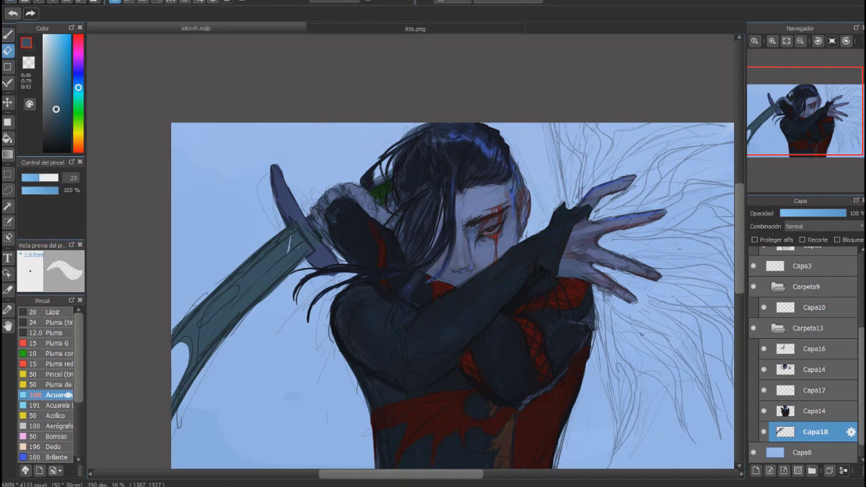
pyautogui.press('b')
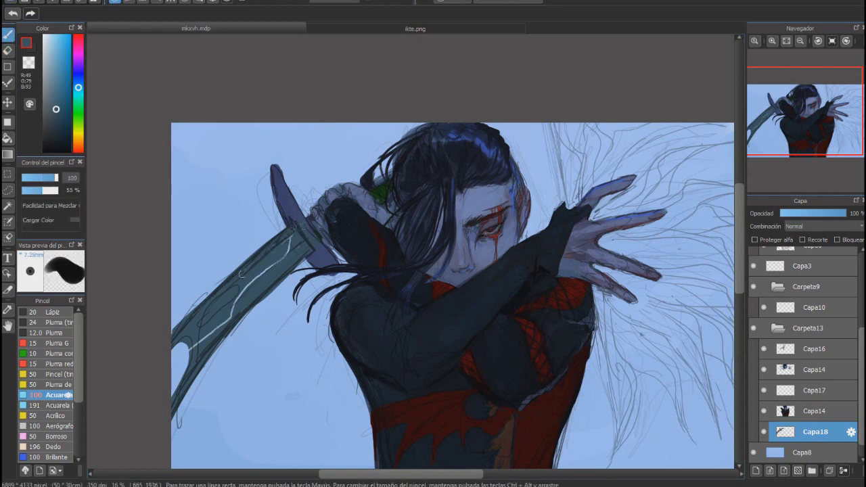
pyautogui.press('e')
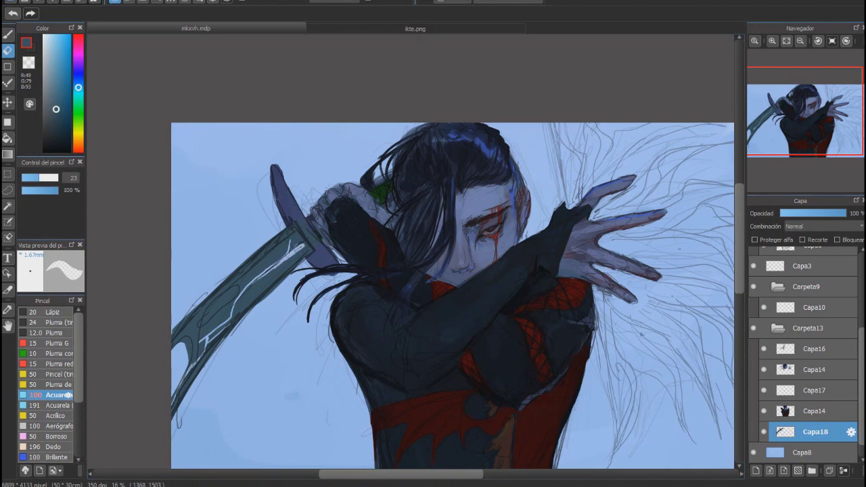
pyautogui.press('b')
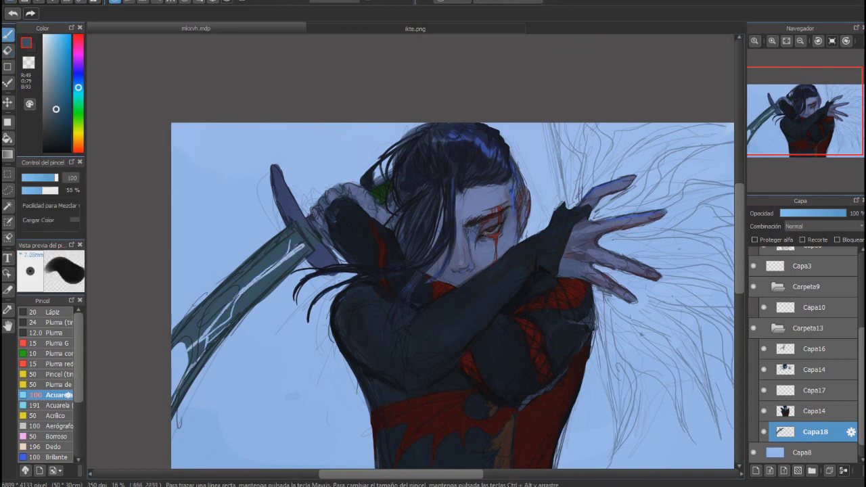
pyautogui.moveTo(247, 295); pyautogui.dragTo(285, 255)
pyautogui.press('e')
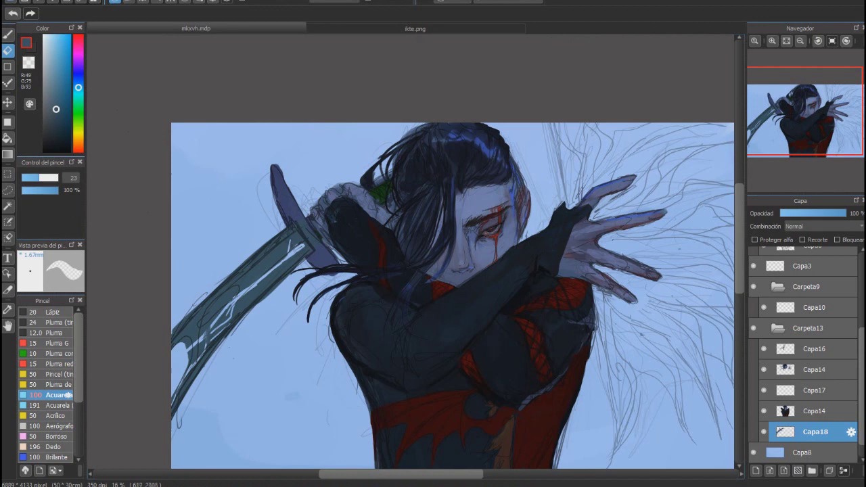
# - Add cyan streaks and shading to the sword within its selection, clear the selection, and pick near-black
pyautogui.press('b')
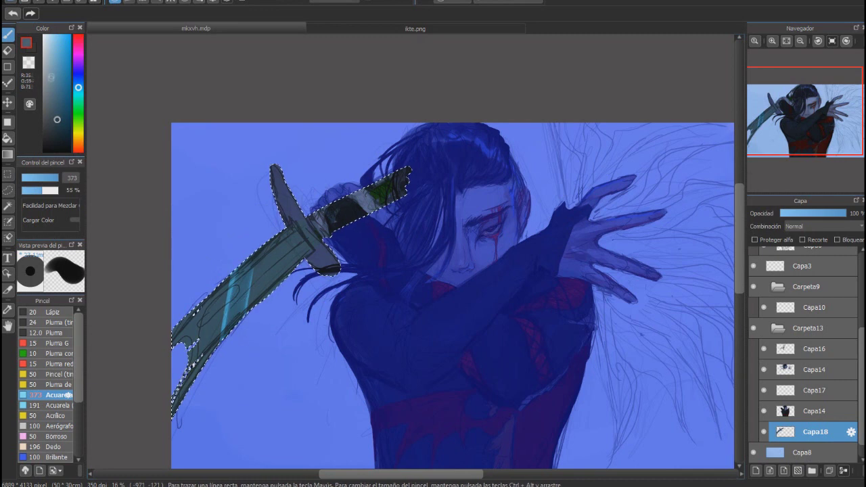
pyautogui.moveTo(184, 392)
pyautogui.mouseDown()
pyautogui.moveTo(284, 257)
pyautogui.moveTo(196, 318)
pyautogui.moveTo(305, 250)
pyautogui.moveTo(189, 379)
pyautogui.moveTo(304, 250)
pyautogui.moveTo(190, 379)
pyautogui.moveTo(298, 244)
pyautogui.moveTo(289, 147)
pyautogui.moveTo(186, 393)
pyautogui.mouseUp()
pyautogui.click(135, 2)
pyautogui.click(183, 9)
pyautogui.click(49, 143)
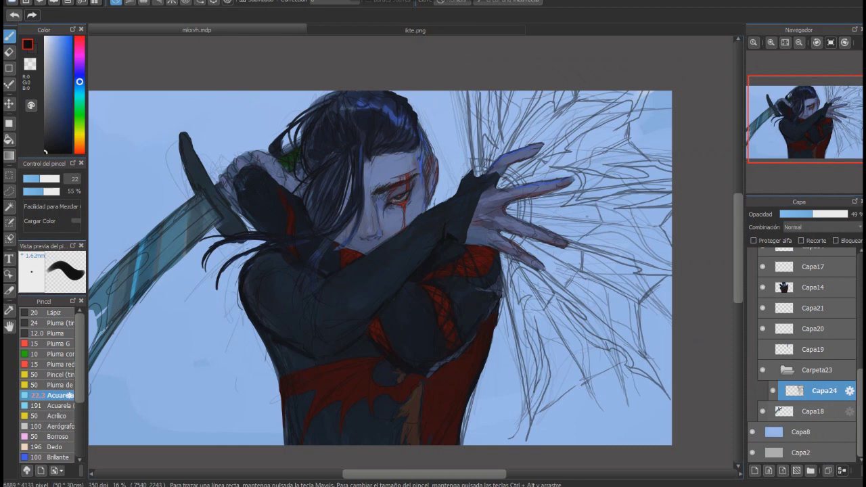
# - Lasso the feather sketch around the open hand's fingers on layer Capa12 and copy it to a new layer
pyautogui.click(804, 278)
pyautogui.press('l')
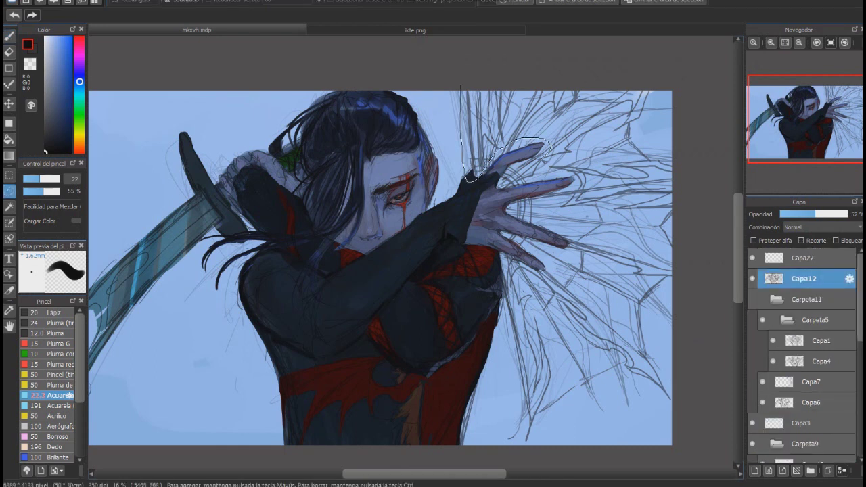
pyautogui.moveTo(541, 269); pyautogui.dragTo(527, 447)
pyautogui.click(54, 1)
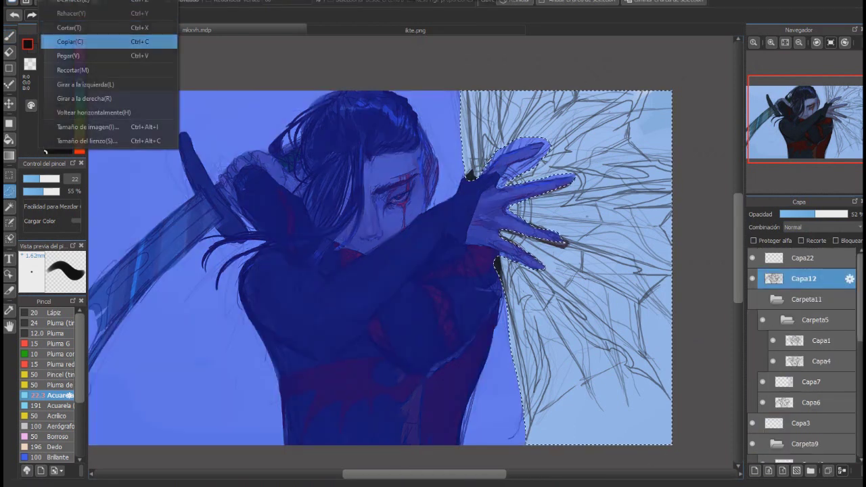
pyautogui.click(81, 36)
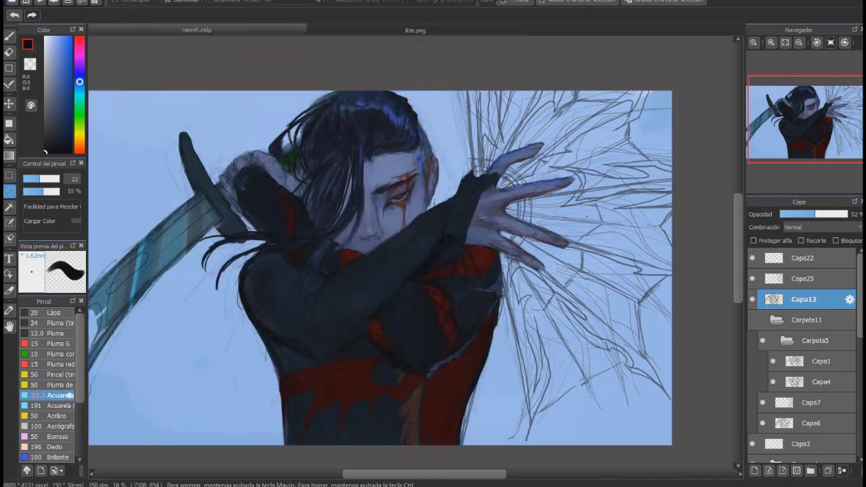
# - Create a folder with a new layer above the sword layer and fill the upright feathers above the wrist with blue-grey
pyautogui.click(810, 470)
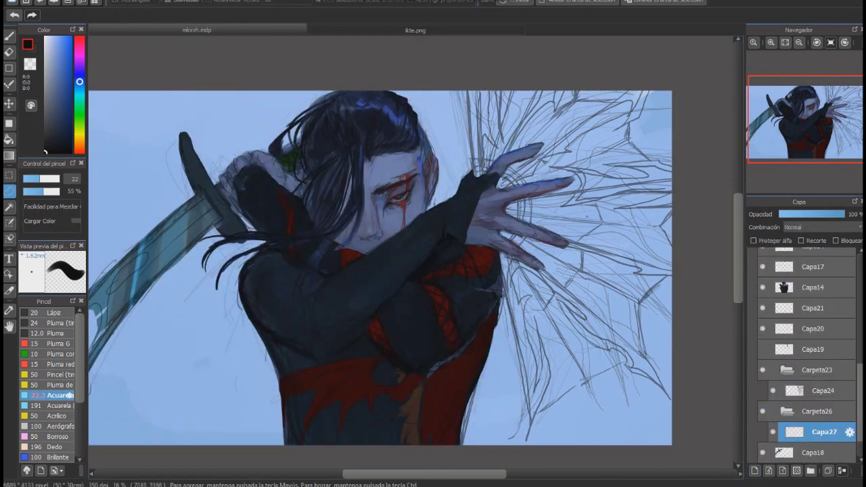
pyautogui.press('b')
pyautogui.moveTo(478, 177); pyautogui.dragTo(470, 71)
pyautogui.moveTo(483, 133); pyautogui.dragTo(487, 89)
pyautogui.keyDown('alt'); pyautogui.click(474, 162); pyautogui.keyUp('alt')
pyautogui.moveTo(475, 165)
pyautogui.mouseDown()
pyautogui.moveTo(474, 91)
pyautogui.moveTo(471, 127)
pyautogui.mouseUp()
pyautogui.press('[')
pyautogui.moveTo(501, 89); pyautogui.dragTo(502, 145)
# - Paint the feathers fanning downward below the open hand in blue-grey, out to their hooked tips
pyautogui.moveTo(502, 251); pyautogui.dragTo(526, 349)
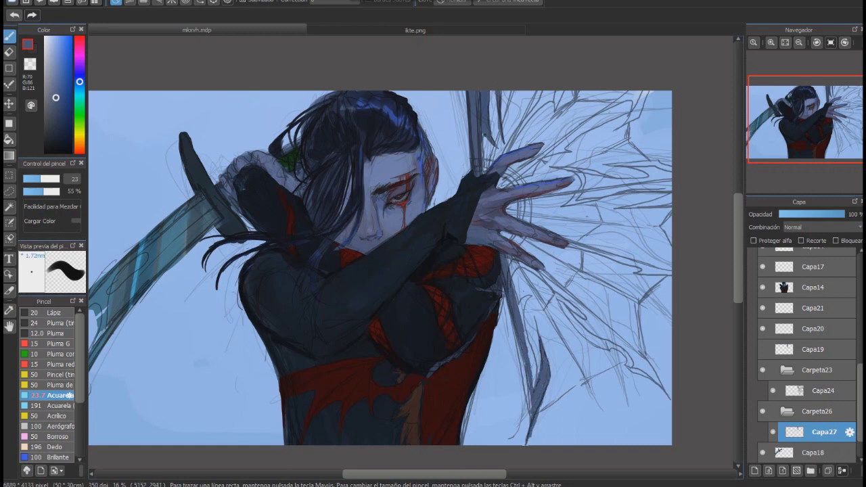
pyautogui.moveTo(523, 329); pyautogui.dragTo(530, 415)
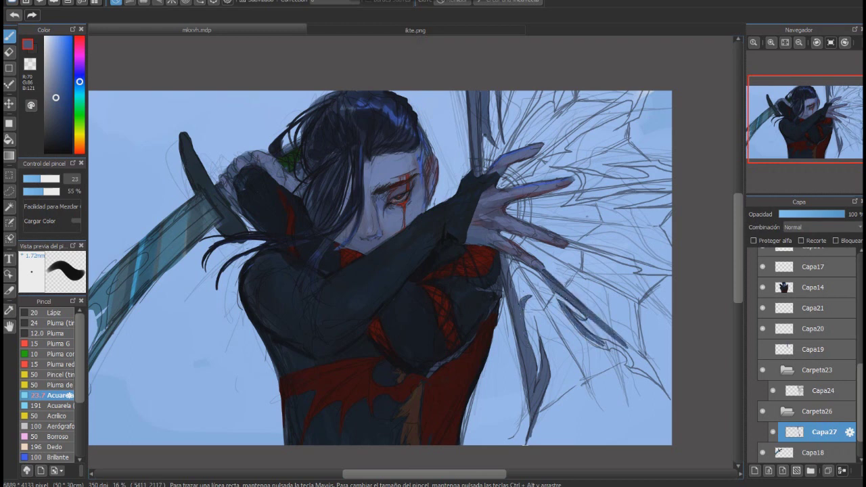
pyautogui.moveTo(435, 316); pyautogui.dragTo(467, 316)
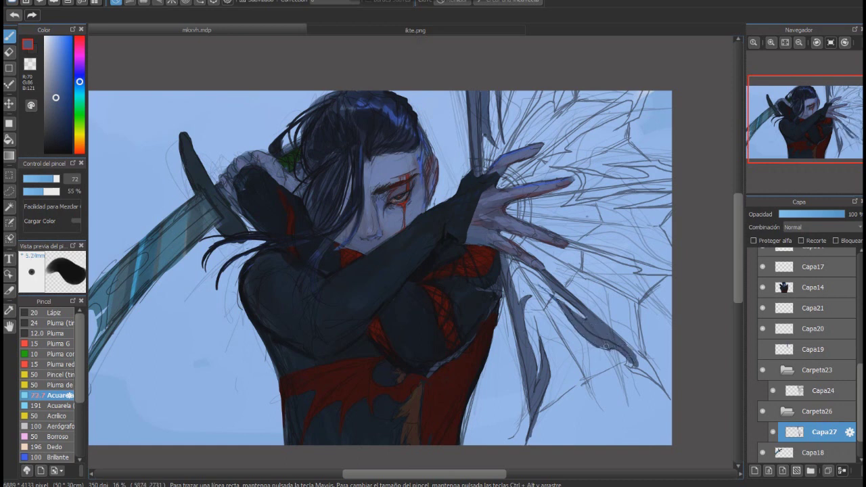
pyautogui.moveTo(658, 383); pyautogui.dragTo(635, 353)
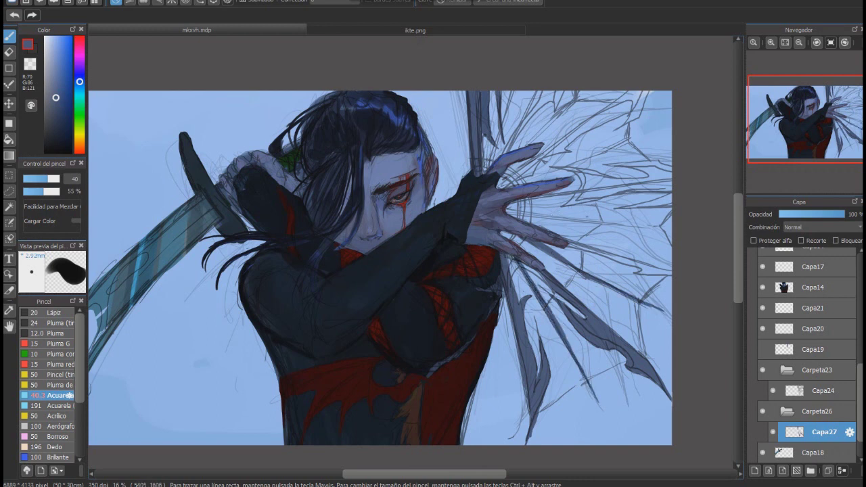
# - Paint the feathers extending sideways from the fingertips to the canvas edge in blue-grey with a size 40 brush
pyautogui.moveTo(602, 252); pyautogui.dragTo(670, 272)
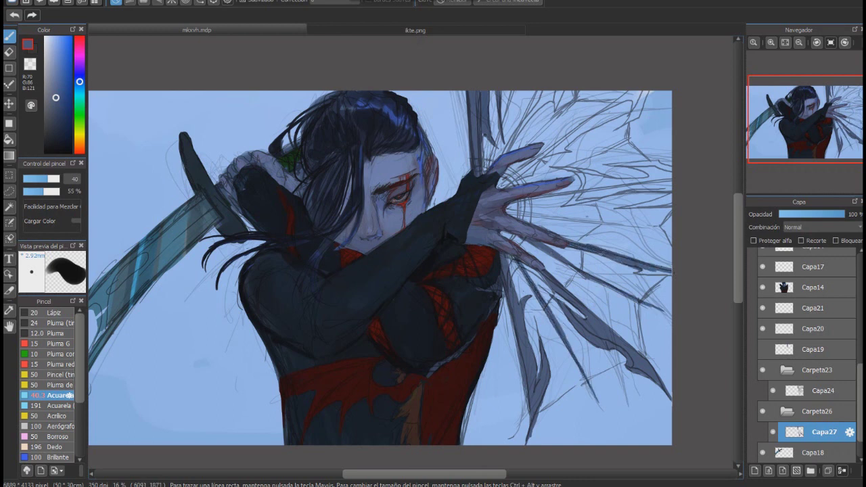
pyautogui.moveTo(536, 199); pyautogui.dragTo(599, 194)
pyautogui.hotkey('ctrl', 'z')
pyautogui.moveTo(670, 180); pyautogui.dragTo(517, 200)
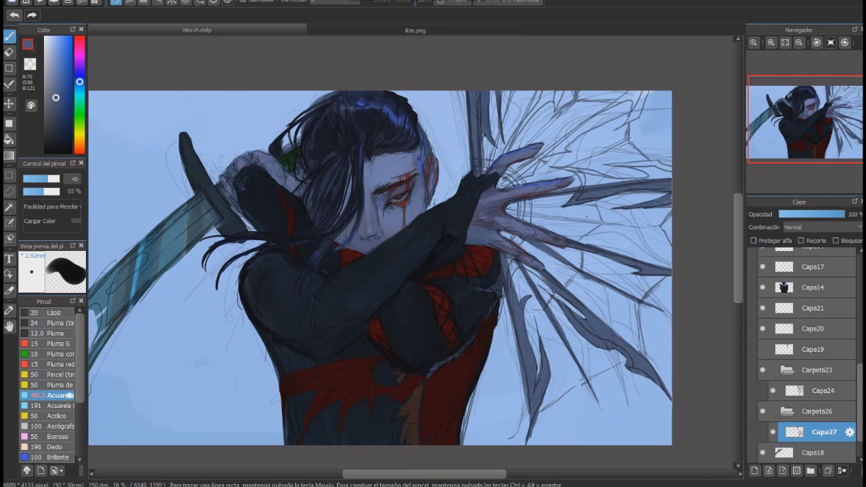
pyautogui.moveTo(590, 171); pyautogui.dragTo(559, 167)
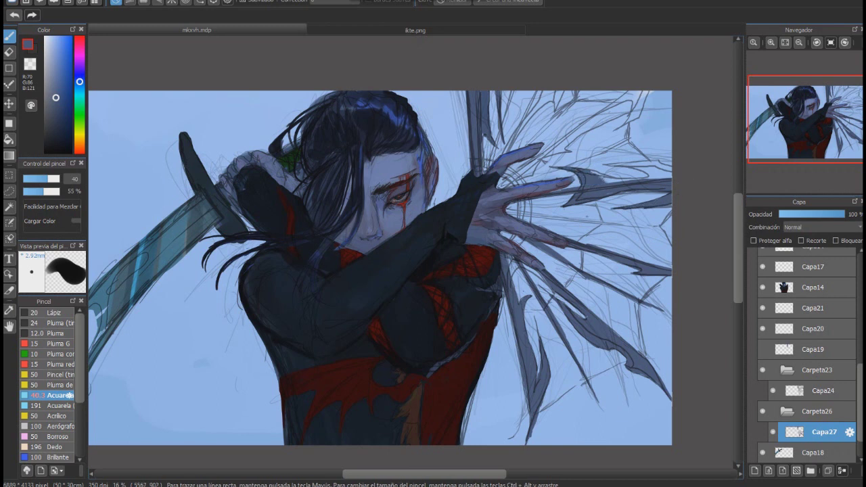
pyautogui.moveTo(657, 178)
pyautogui.mouseDown()
pyautogui.moveTo(646, 181)
pyautogui.moveTo(628, 163)
pyautogui.mouseUp()
# - Fill the diagonal feathers fanning upward from the open hand toward the canvas corner with blue-grey
pyautogui.moveTo(546, 154); pyautogui.dragTo(500, 188)
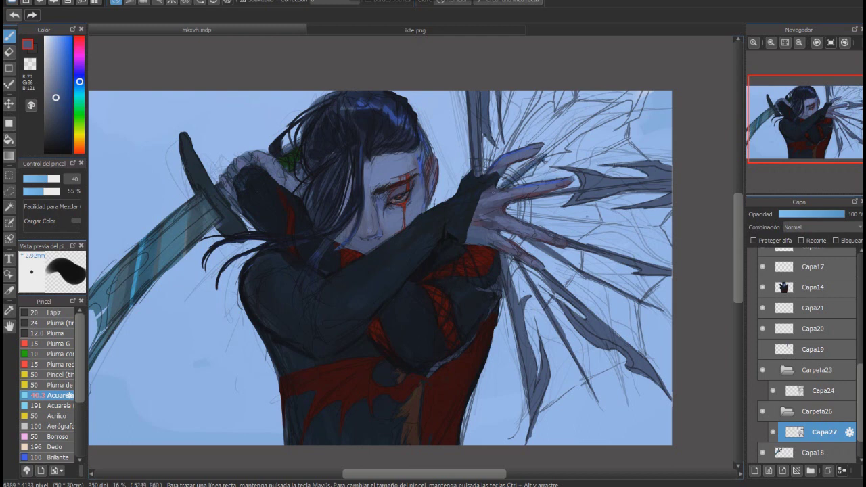
pyautogui.moveTo(616, 100); pyautogui.dragTo(540, 153)
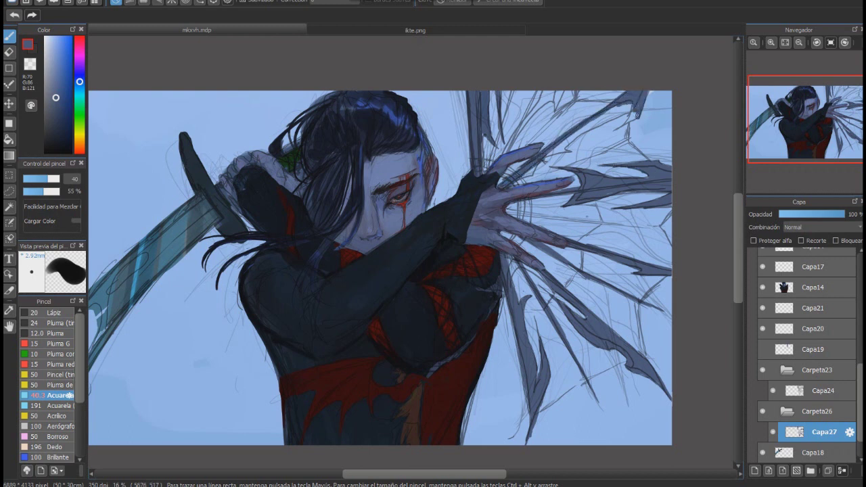
pyautogui.moveTo(562, 170); pyautogui.dragTo(518, 186)
pyautogui.moveTo(632, 137); pyautogui.dragTo(564, 167)
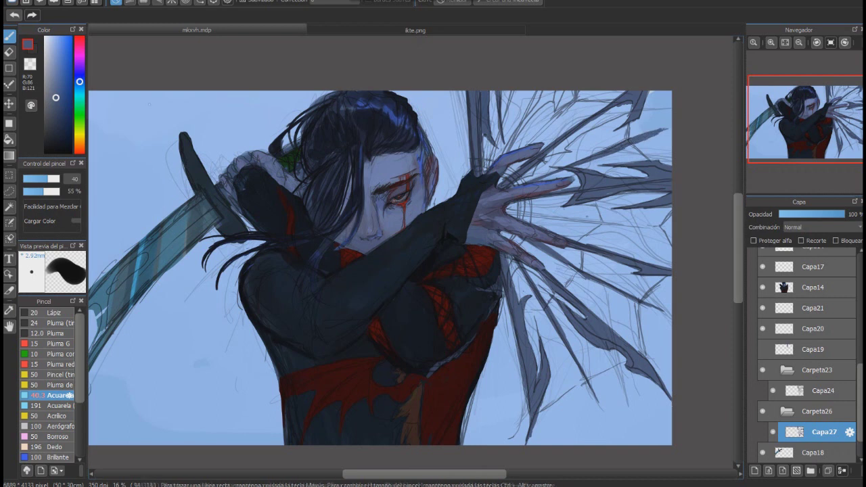
pyautogui.moveTo(551, 92); pyautogui.dragTo(509, 151)
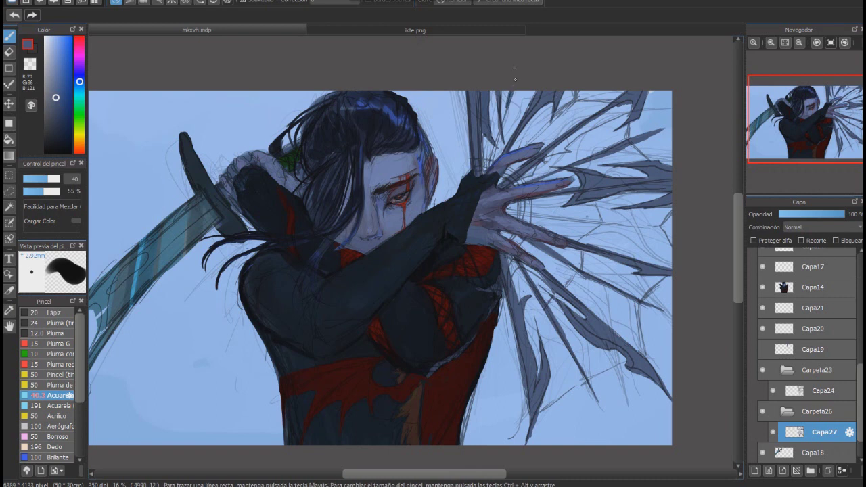
# - Select the painted feather shapes and shade them with brighter blues on a new layer, using a size 1000 and a size 127 brush
pyautogui.click(393, 252)
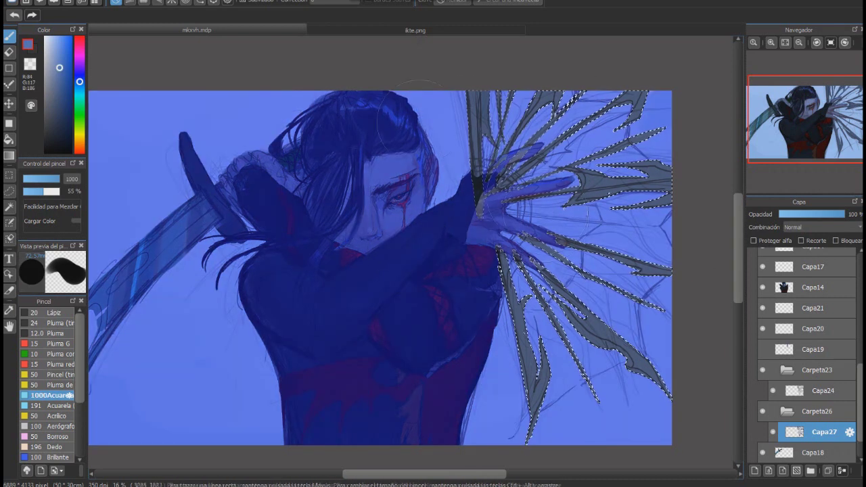
pyautogui.moveTo(514, 176)
pyautogui.mouseDown()
pyautogui.moveTo(595, 163)
pyautogui.moveTo(609, 304)
pyautogui.moveTo(534, 352)
pyautogui.moveTo(541, 135)
pyautogui.moveTo(528, 169)
pyautogui.moveTo(589, 271)
pyautogui.moveTo(541, 277)
pyautogui.mouseUp()
pyautogui.moveTo(522, 235); pyautogui.dragTo(575, 149)
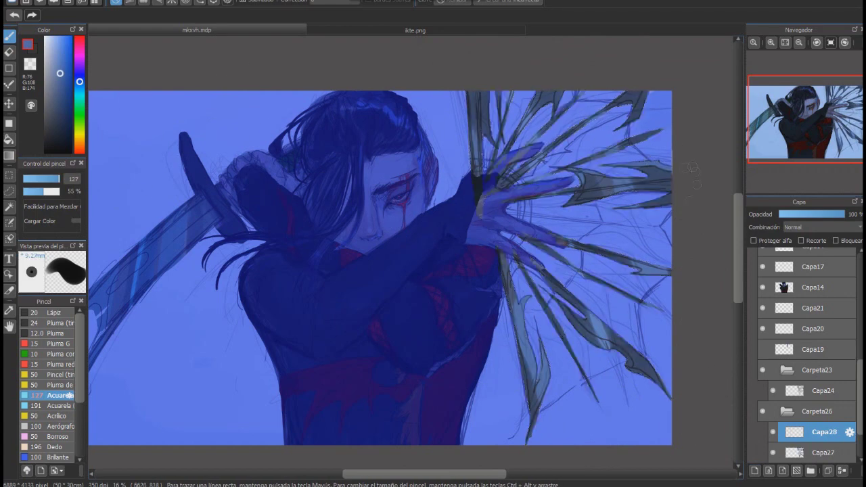
pyautogui.moveTo(542, 203)
pyautogui.mouseDown()
pyautogui.moveTo(589, 284)
pyautogui.moveTo(677, 296)
pyautogui.mouseUp()
pyautogui.moveTo(514, 189)
pyautogui.mouseDown()
pyautogui.moveTo(555, 142)
pyautogui.moveTo(556, 308)
pyautogui.moveTo(575, 149)
pyautogui.moveTo(528, 203)
pyautogui.moveTo(542, 136)
pyautogui.moveTo(656, 104)
pyautogui.moveTo(542, 176)
pyautogui.moveTo(595, 284)
pyautogui.moveTo(541, 136)
pyautogui.moveTo(551, 311)
pyautogui.mouseUp()
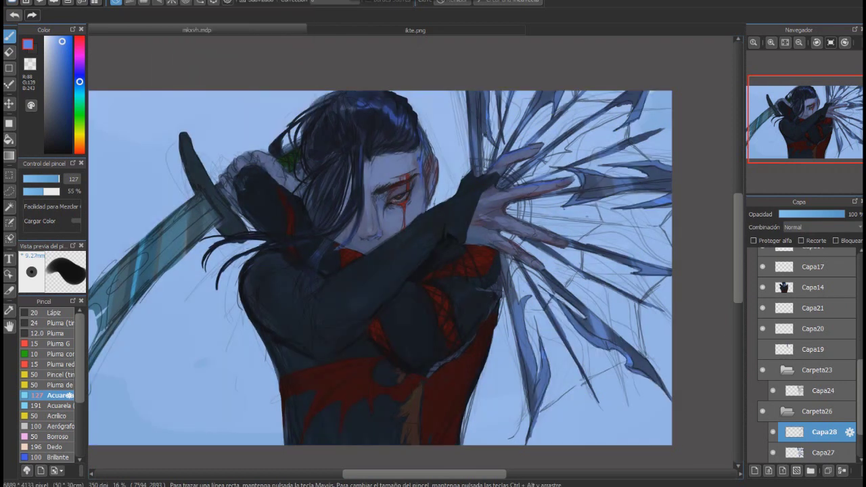
# - Add a layer beneath the feathers, fill the gaps between them with dark navy (R9 G20 B44) and clean up the outer edge
pyautogui.click(755, 470)
pyautogui.moveTo(500, 109); pyautogui.dragTo(504, 170)
pyautogui.keyDown('alt'); pyautogui.click(515, 121); pyautogui.keyUp('alt')
pyautogui.moveTo(515, 122)
pyautogui.mouseDown()
pyautogui.moveTo(624, 112)
pyautogui.moveTo(609, 156)
pyautogui.moveTo(514, 203)
pyautogui.moveTo(534, 352)
pyautogui.moveTo(568, 244)
pyautogui.moveTo(650, 203)
pyautogui.moveTo(582, 264)
pyautogui.moveTo(656, 250)
pyautogui.moveTo(637, 264)
pyautogui.moveTo(629, 301)
pyautogui.mouseUp()
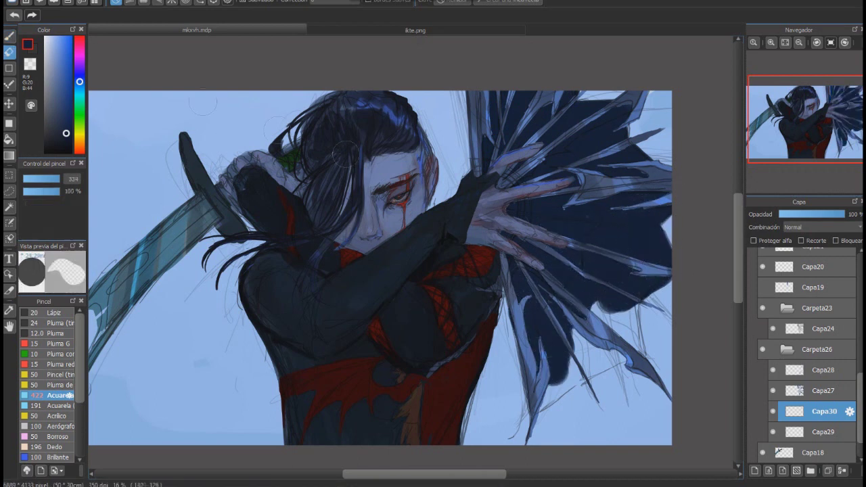
pyautogui.moveTo(656, 237); pyautogui.dragTo(548, 399)
pyautogui.moveTo(568, 369); pyautogui.dragTo(532, 391)
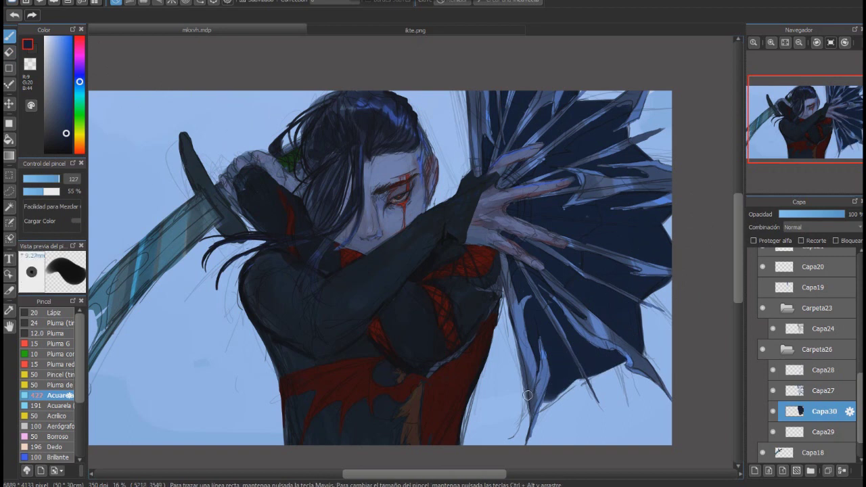
# - Vary the navy membrane between the feathers with lighter and more saturated dark blues using a size 451 brush
pyautogui.keyDown('alt'); pyautogui.click(535, 396); pyautogui.keyUp('alt')
pyautogui.moveTo(525, 211); pyautogui.dragTo(584, 167)
pyautogui.keyDown('alt'); pyautogui.click(629, 234); pyautogui.keyUp('alt')
pyautogui.moveTo(555, 217)
pyautogui.mouseDown()
pyautogui.moveTo(656, 243)
pyautogui.moveTo(609, 264)
pyautogui.mouseUp()
pyautogui.moveTo(629, 128); pyautogui.dragTo(534, 176)
pyautogui.keyDown('alt'); pyautogui.click(581, 169); pyautogui.keyUp('alt')
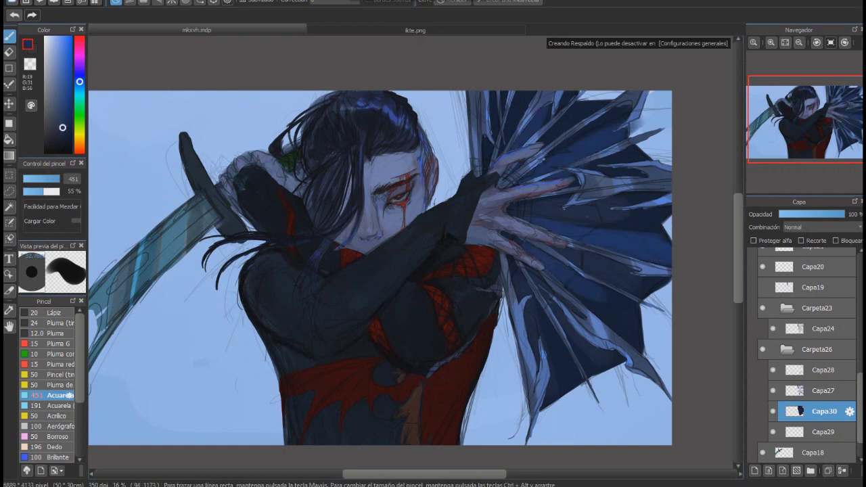
pyautogui.keyDown('alt'); pyautogui.click(524, 284); pyautogui.keyUp('alt')
pyautogui.moveTo(521, 210); pyautogui.dragTo(596, 284)
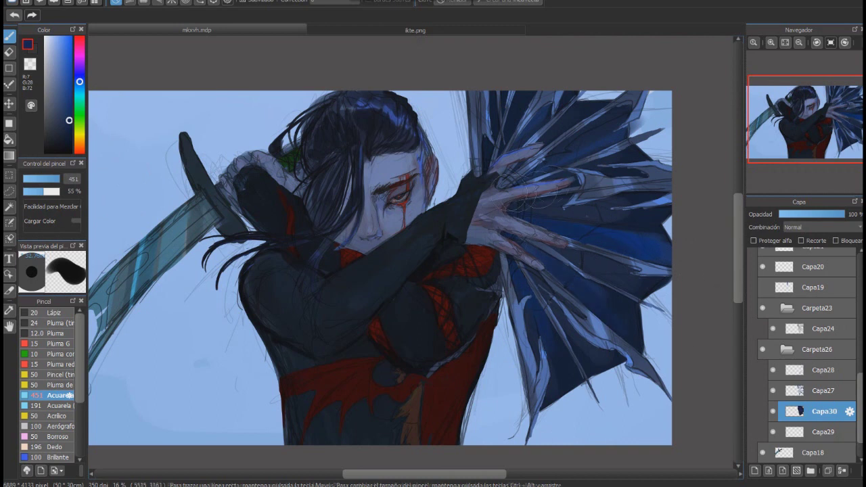
# - Add one layer above Capa28 and another above Capa17, and paint muted dark blue tones along the side of the torso
pyautogui.click(825, 370)
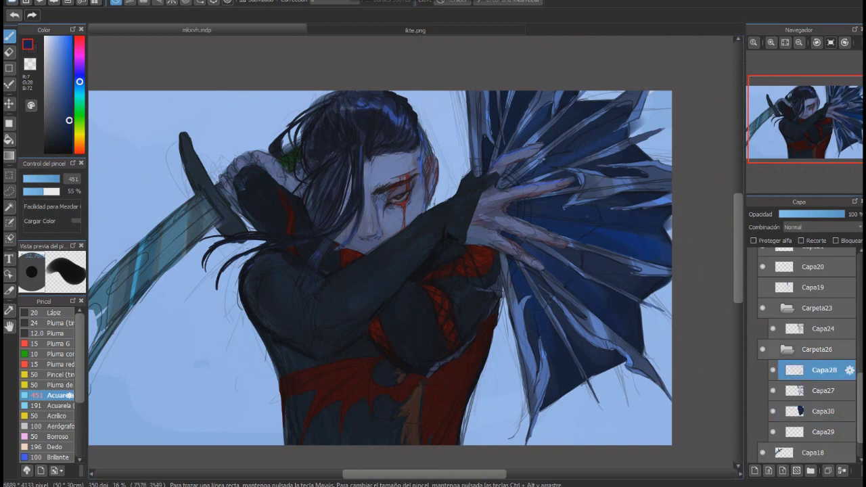
pyautogui.click(754, 470)
pyautogui.keyDown('alt'); pyautogui.click(393, 354); pyautogui.keyUp('alt')
pyautogui.keyDown('alt'); pyautogui.click(316, 416); pyautogui.keyUp('alt')
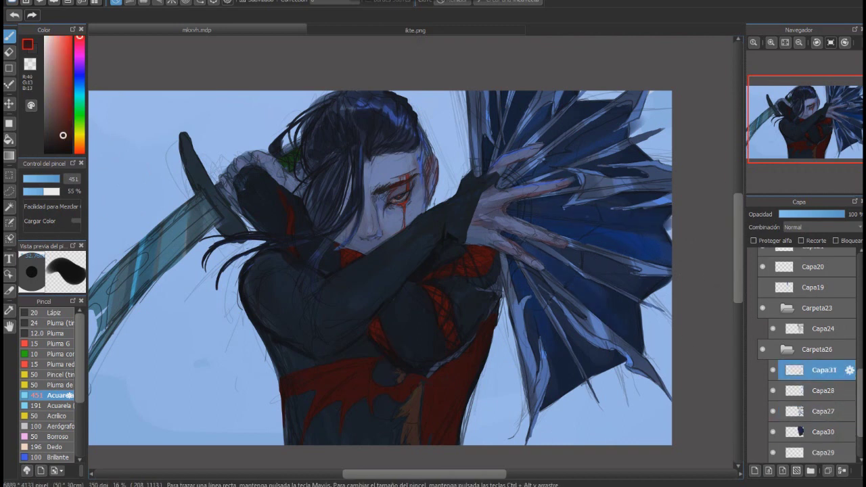
pyautogui.scroll(-5, 805, 351)
pyautogui.click(814, 420)
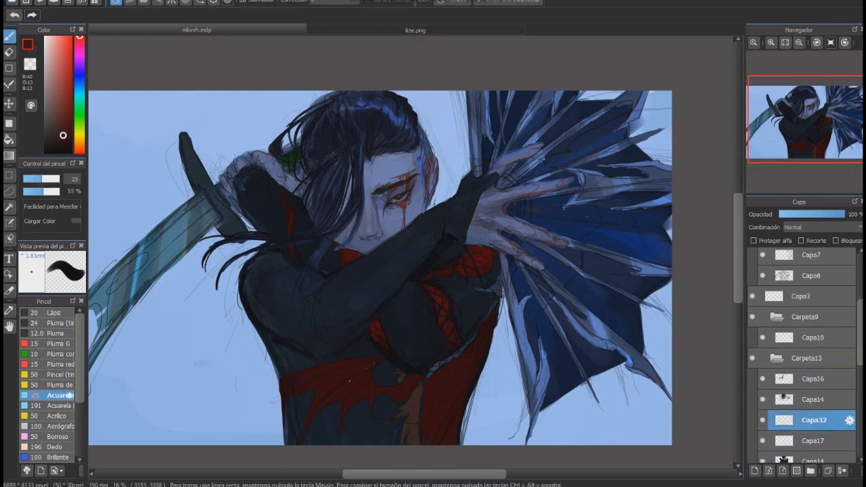
pyautogui.keyDown('alt'); pyautogui.click(388, 422); pyautogui.keyUp('alt')
pyautogui.keyDown('alt'); pyautogui.click(379, 365); pyautogui.keyUp('alt')
pyautogui.moveTo(257, 311); pyautogui.dragTo(284, 318)
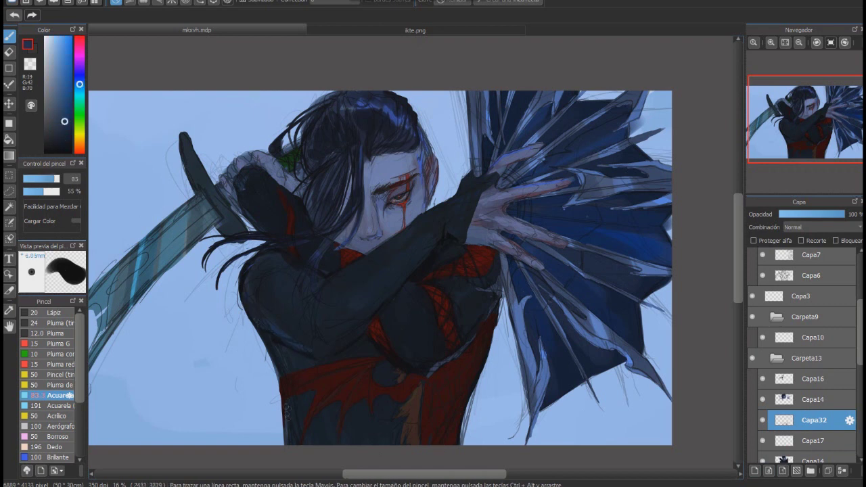
# - Detail the waist ornament in blue and add red strokes (R121 G23 B23) around the waist and hip with a size 22 brush
pyautogui.keyDown('alt'); pyautogui.click(488, 306); pyautogui.keyUp('alt')
pyautogui.keyDown('alt'); pyautogui.click(306, 377); pyautogui.keyUp('alt')
pyautogui.click(38, 179)
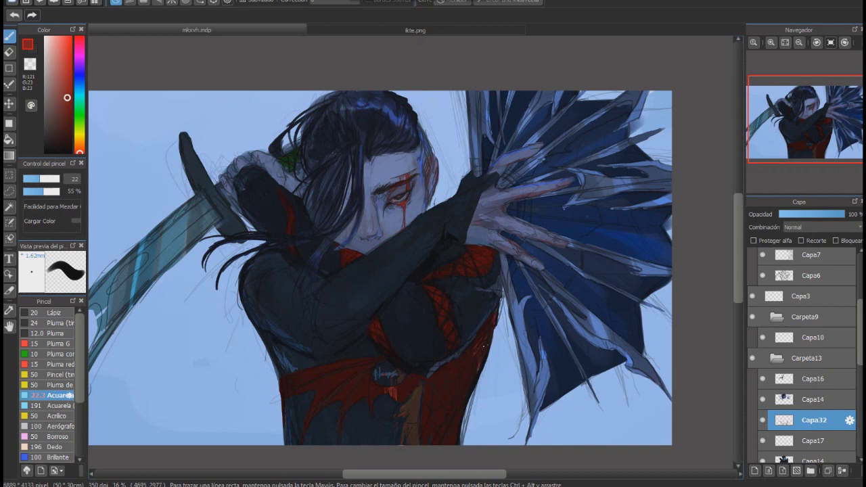
# - Add a layer above Capa31 and paint red and dark red blood on the tips of the downward feathers
pyautogui.scroll(-5, 812, 352)
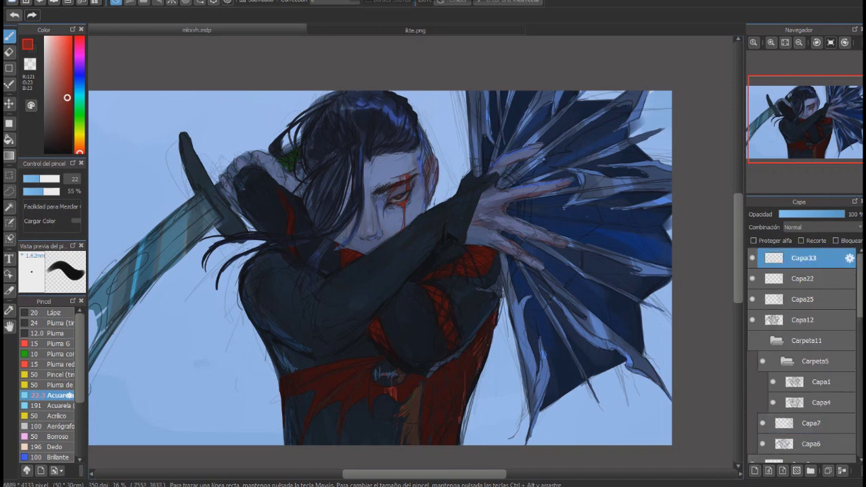
pyautogui.click(822, 406)
pyautogui.hotkey('ctrl', 'shift', 'n')
pyautogui.moveTo(594, 344); pyautogui.dragTo(606, 327)
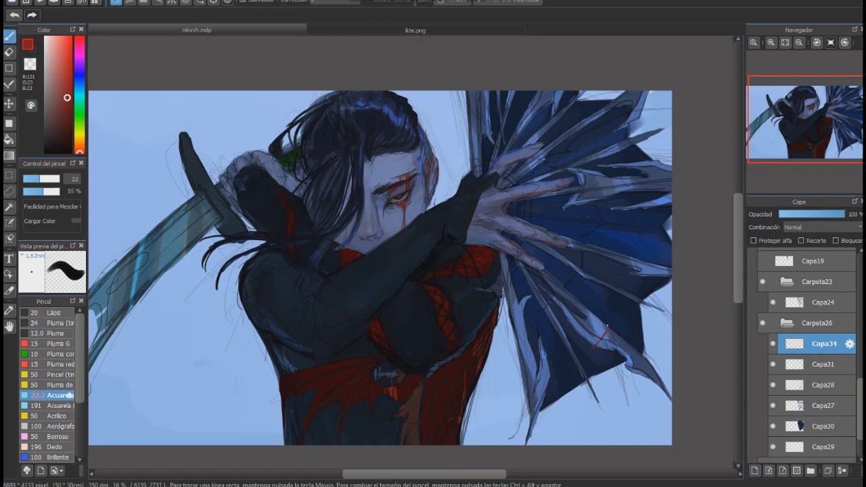
pyautogui.hotkey('ctrl', 'z')
pyautogui.moveTo(642, 354); pyautogui.dragTo(631, 371)
pyautogui.keyDown('alt'); pyautogui.click(599, 401); pyautogui.keyUp('alt')
pyautogui.moveTo(550, 383); pyautogui.dragTo(535, 422)
pyautogui.moveTo(544, 387)
pyautogui.mouseDown()
pyautogui.moveTo(529, 407)
pyautogui.moveTo(527, 440)
pyautogui.mouseUp()
pyautogui.moveTo(525, 342); pyautogui.dragTo(519, 409)
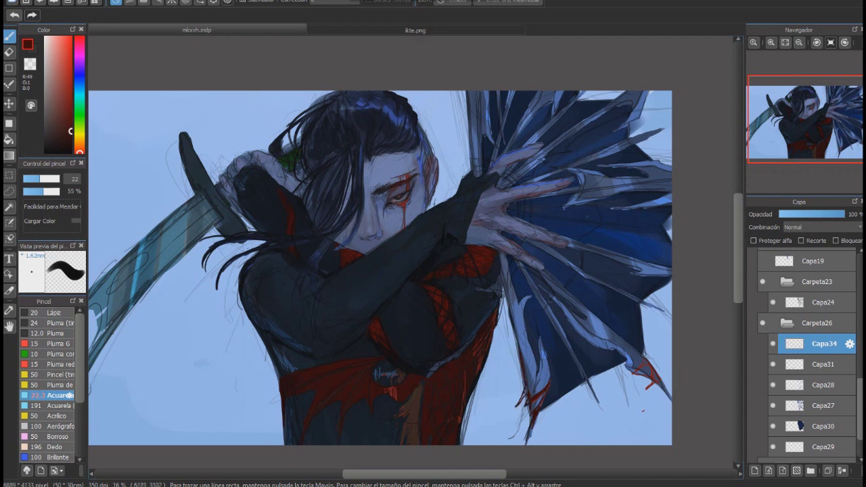
# - Streak dark red blood over the sideways feathers and the membrane, and along the sword's hilt and blade
pyautogui.moveTo(669, 274); pyautogui.dragTo(640, 276)
pyautogui.moveTo(613, 324); pyautogui.dragTo(600, 346)
pyautogui.moveTo(625, 188)
pyautogui.mouseDown()
pyautogui.moveTo(659, 183)
pyautogui.moveTo(611, 209)
pyautogui.mouseUp()
pyautogui.moveTo(649, 166); pyautogui.dragTo(597, 168)
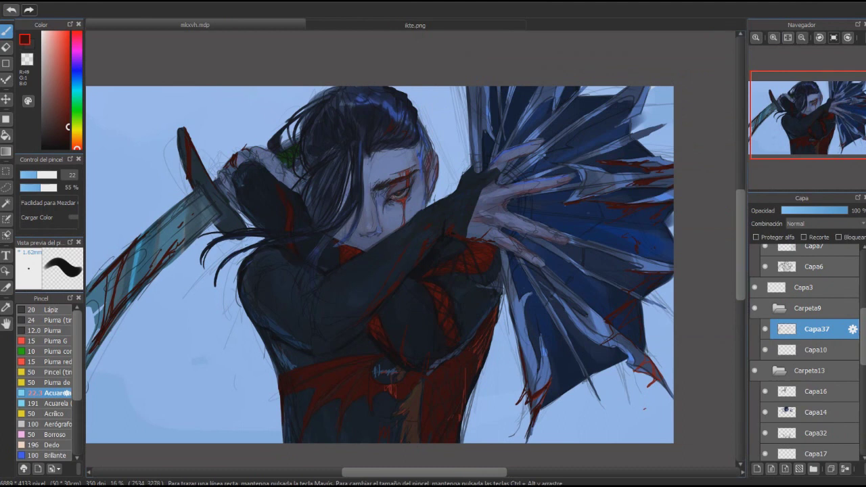
# - Highlight the forearm's lower edge in light blue, and darken the side of the head on a new layer at 52% opacity
pyautogui.keyDown('alt'); pyautogui.click(330, 347); pyautogui.keyUp('alt')
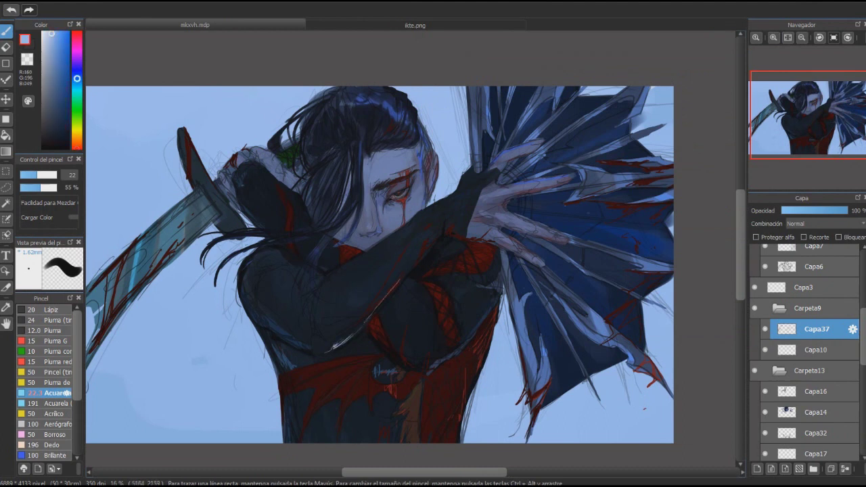
pyautogui.keyDown('alt'); pyautogui.click(383, 308); pyautogui.keyUp('alt')
pyautogui.hotkey('ctrl', 'shift', 'n')
pyautogui.keyDown('alt'); pyautogui.click(601, 228); pyautogui.keyUp('alt')
pyautogui.moveTo(600, 229); pyautogui.dragTo(727, 184)
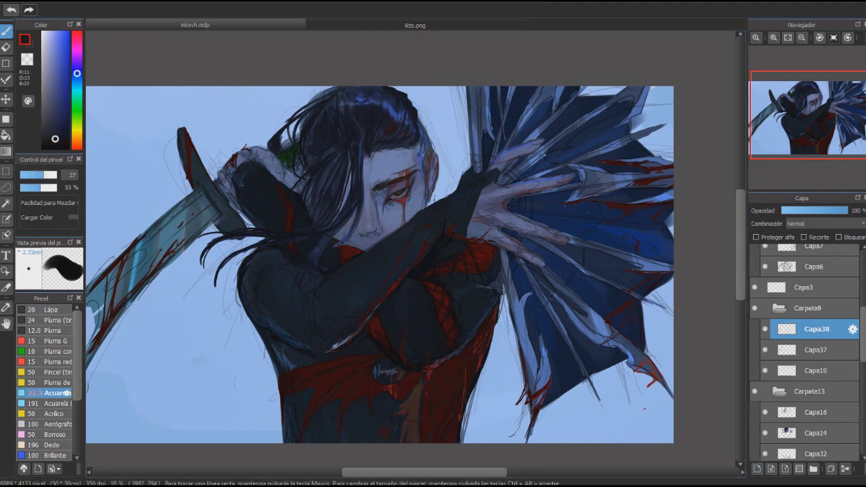
pyautogui.moveTo(423, 119); pyautogui.dragTo(424, 184)
pyautogui.moveTo(834, 210); pyautogui.dragTo(819, 211)
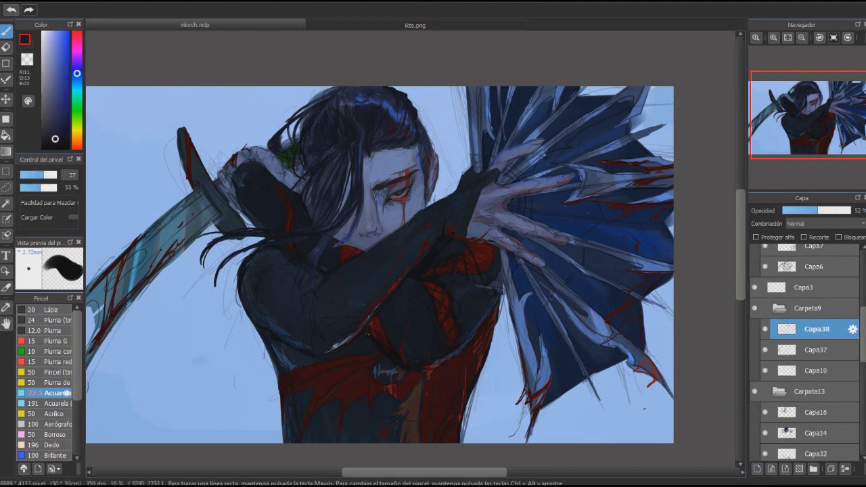
# - Add new layers and shade the shoulder and upper sleeve with deep blue using a size 188 brush, lowering the layer's opacity slightly
pyautogui.hotkey('ctrl', 'shift', 'n')
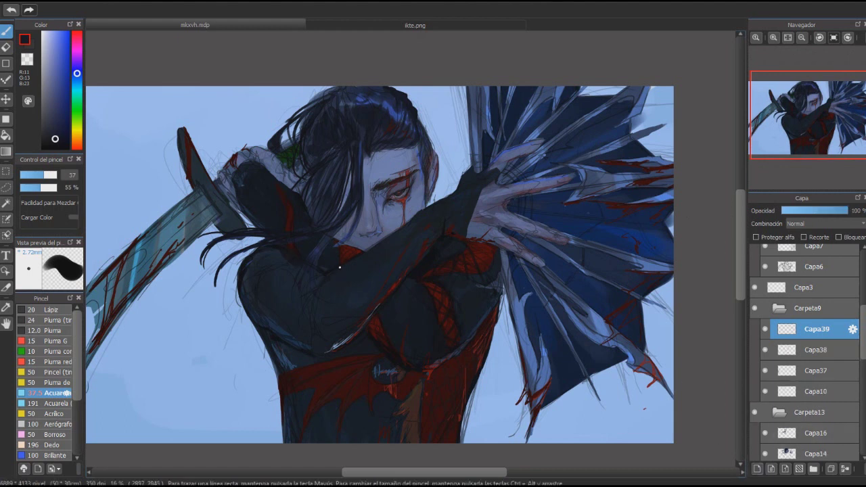
pyautogui.keyDown('alt'); pyautogui.click(327, 285); pyautogui.keyUp('alt')
pyautogui.keyDown('alt'); pyautogui.click(209, 332); pyautogui.keyUp('alt')
pyautogui.hotkey('ctrl', 'shift', 'n')
pyautogui.moveTo(258, 284)
pyautogui.mouseDown()
pyautogui.moveTo(311, 365)
pyautogui.moveTo(263, 270)
pyautogui.moveTo(325, 361)
pyautogui.moveTo(312, 337)
pyautogui.moveTo(289, 338)
pyautogui.moveTo(306, 315)
pyautogui.mouseUp()
pyautogui.keyDown('alt'); pyautogui.click(464, 205); pyautogui.keyUp('alt')
pyautogui.keyDown('alt'); pyautogui.click(257, 271); pyautogui.keyUp('alt')
pyautogui.keyDown('alt'); pyautogui.click(362, 299); pyautogui.keyUp('alt')
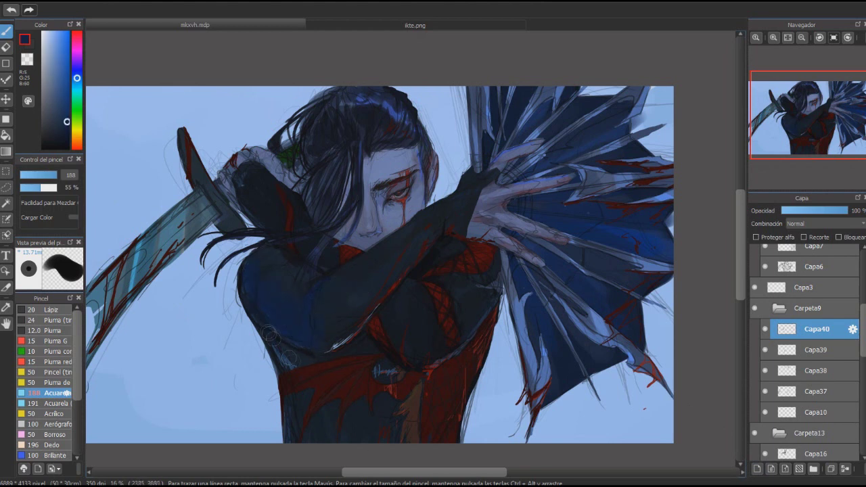
pyautogui.moveTo(849, 211); pyautogui.dragTo(840, 211)
# - On a new layer, paint bright blue highlights on the lower feathers and dark navy accents around the fingers with a size 21 brush
pyautogui.hotkey('ctrl', 'shift', 'n')
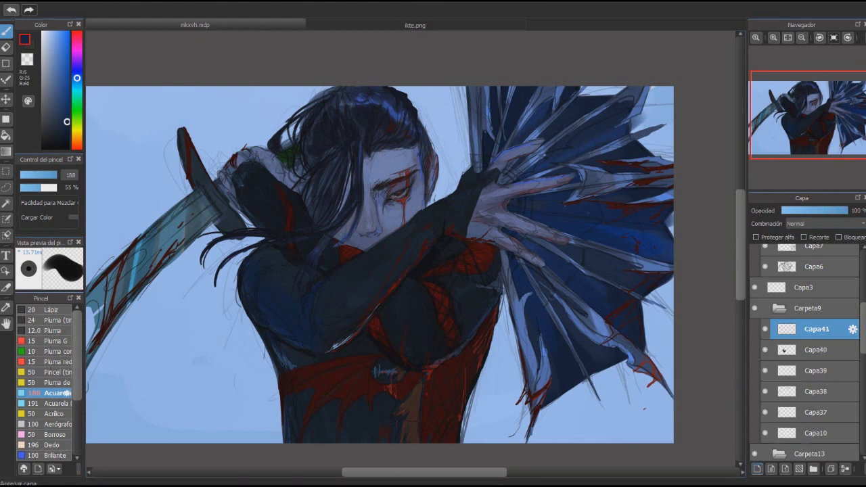
pyautogui.keyDown('alt'); pyautogui.click(523, 295); pyautogui.keyUp('alt')
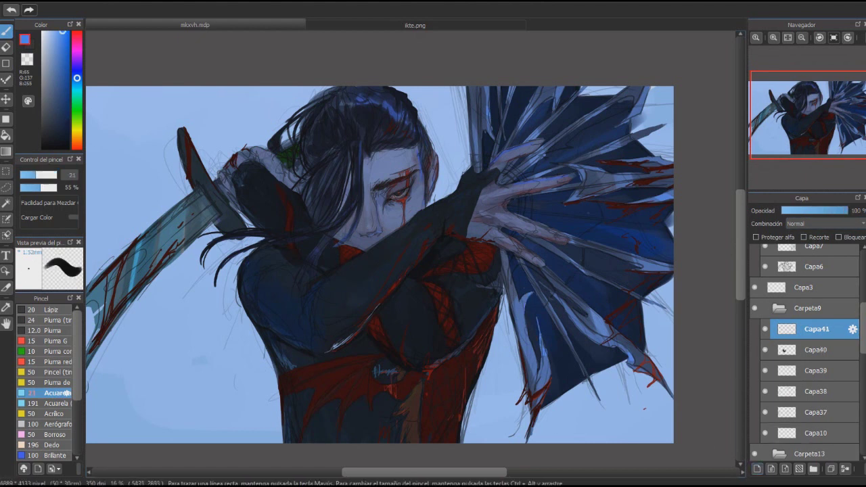
pyautogui.moveTo(543, 326); pyautogui.dragTo(549, 364)
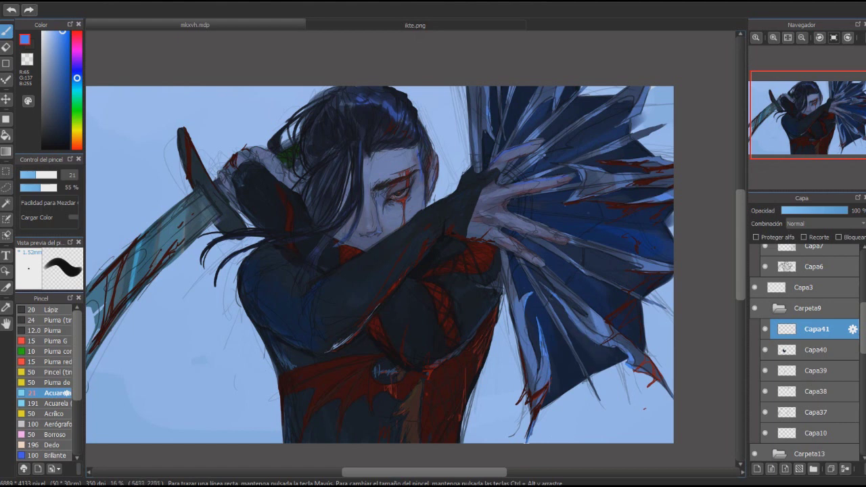
pyautogui.moveTo(550, 308); pyautogui.dragTo(595, 269)
pyautogui.keyDown('alt'); pyautogui.click(547, 271); pyautogui.keyUp('alt')
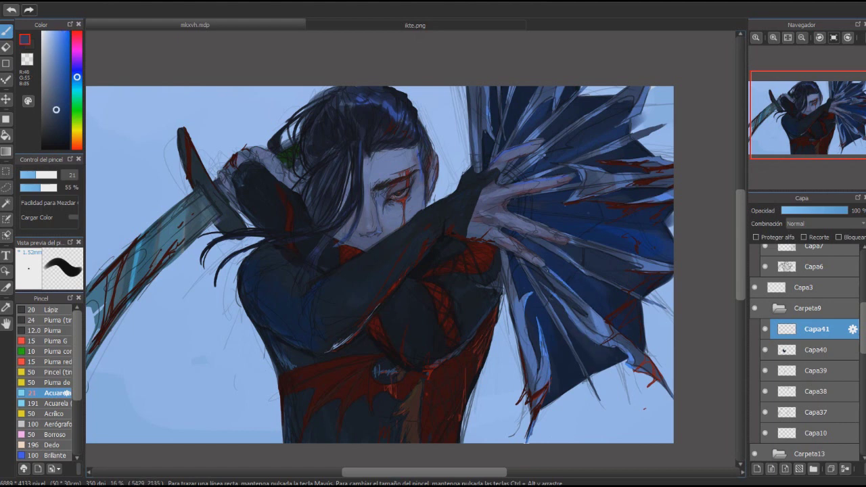
pyautogui.click(57, 91)
pyautogui.click(61, 125)
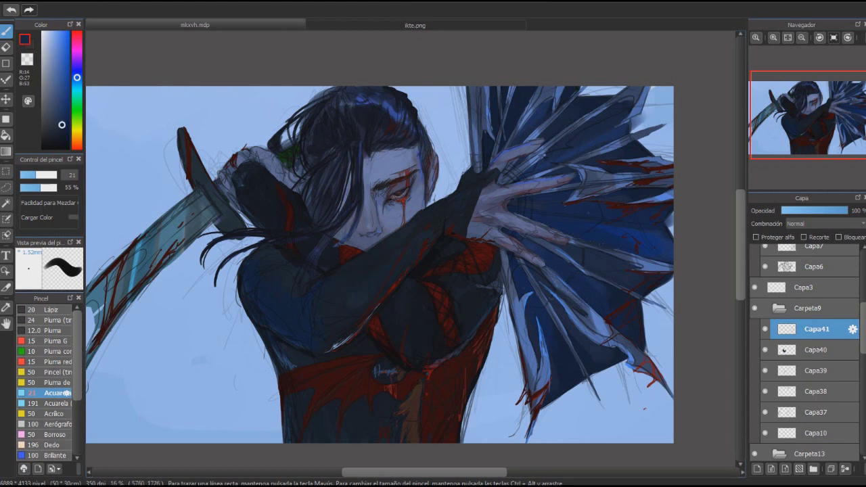
pyautogui.moveTo(516, 214); pyautogui.dragTo(571, 237)
# - Add two layers above Capa31 in the feather folder and paint thin blue strokes (R27 G65 B136) on the membrane beside the palm
pyautogui.scroll(-5, 805, 352)
pyautogui.click(827, 321)
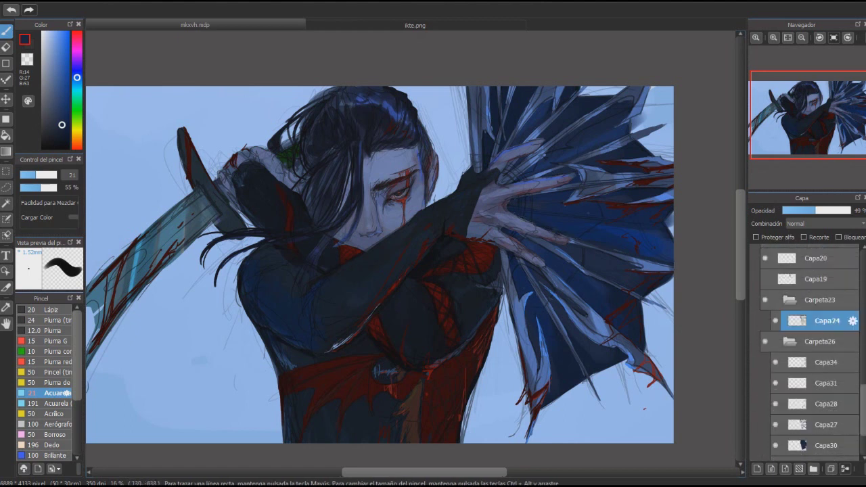
pyautogui.press('e')
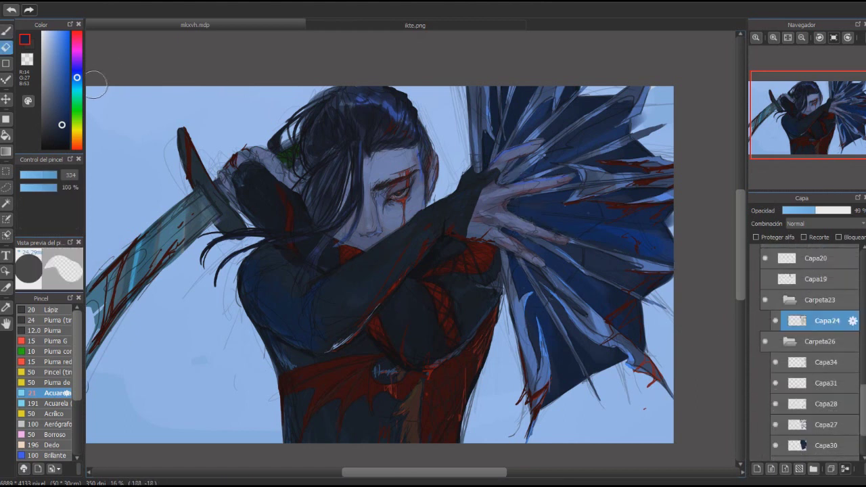
pyautogui.press('b')
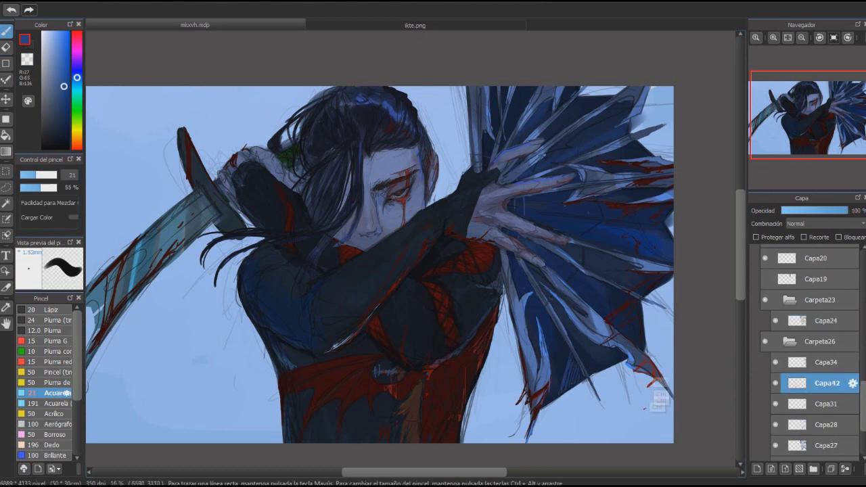
pyautogui.hotkey('ctrl', 'shift', 'n')
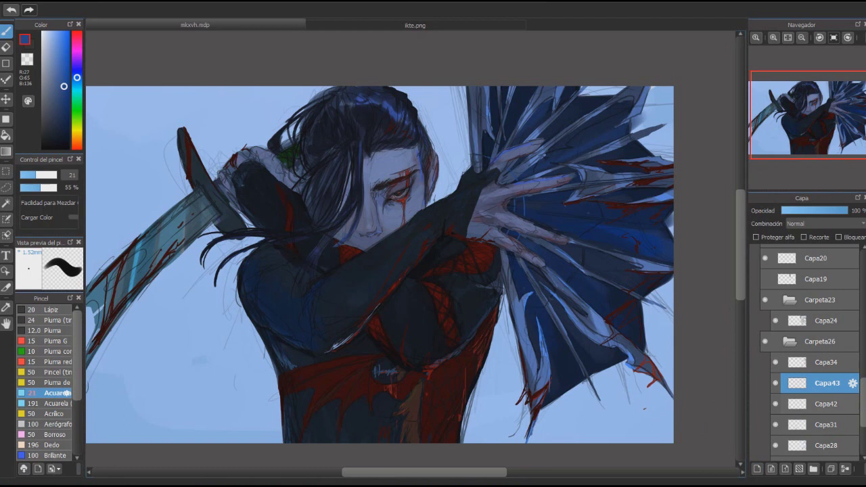
# - On background layer Capa8, paint diagonal red strokes behind the figure, below the sword, with a size 45 brush
pyautogui.scroll(-5, 805, 352)
pyautogui.click(805, 430)
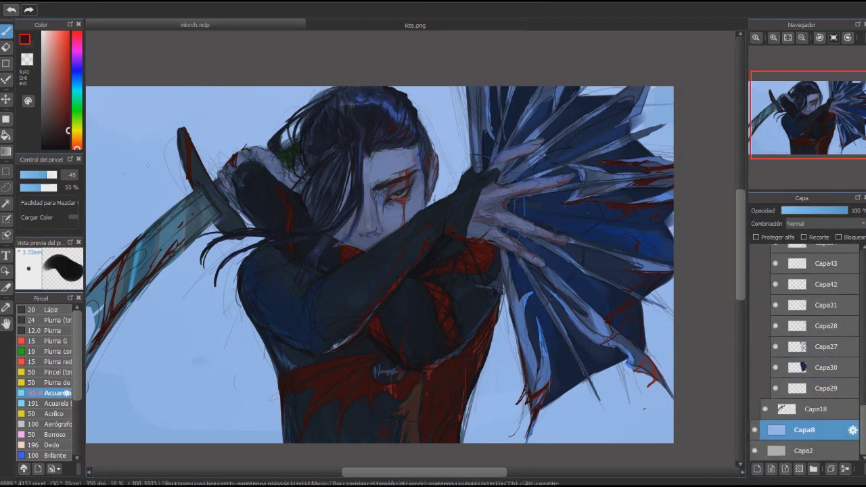
pyautogui.moveTo(88, 441); pyautogui.dragTo(264, 343)
pyautogui.moveTo(280, 400); pyautogui.dragTo(233, 441)
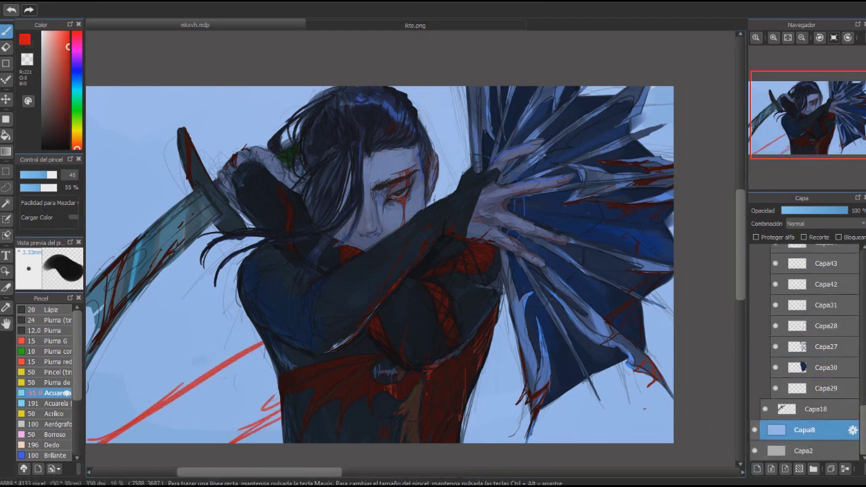
pyautogui.moveTo(101, 433); pyautogui.dragTo(270, 352)
pyautogui.moveTo(203, 433); pyautogui.dragTo(223, 416)
# - Spread the red background strokes below the sword into broad, soft mauve bands with a size 1000 brush
pyautogui.keyDown('alt'); pyautogui.click(136, 379); pyautogui.keyUp('alt')
pyautogui.moveTo(115, 406)
pyautogui.mouseDown()
pyautogui.moveTo(155, 416)
pyautogui.moveTo(250, 346)
pyautogui.mouseUp()
pyautogui.moveTo(101, 440); pyautogui.dragTo(277, 379)
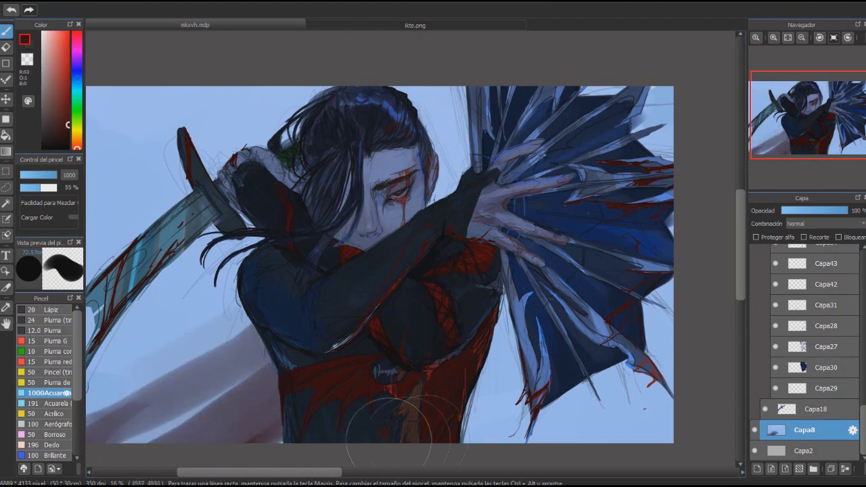
# - Extend the soft mauve and light blue background tones below the feathers on the other side of the torso with a size 1000 brush
pyautogui.keyDown('alt'); pyautogui.click(631, 298); pyautogui.keyUp('alt')
pyautogui.keyDown('alt'); pyautogui.click(567, 356); pyautogui.keyUp('alt')
pyautogui.moveTo(582, 379); pyautogui.dragTo(324, 433)
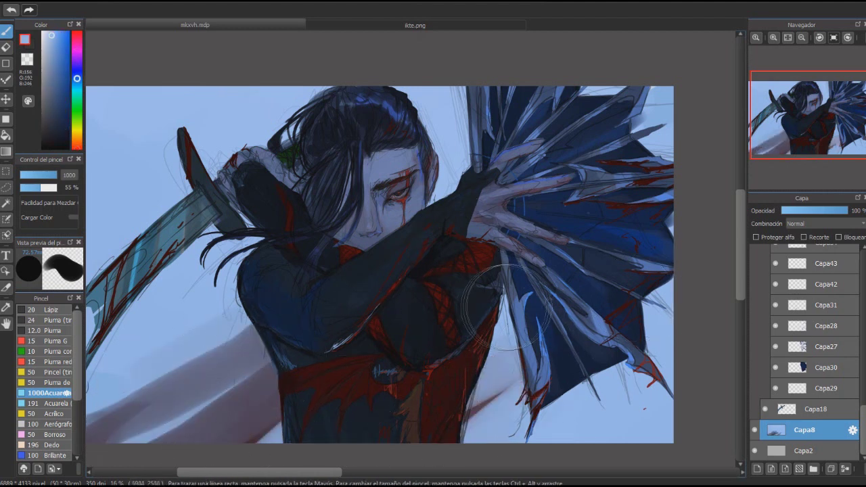
# - Add a layer above the background and handwrite the artist's signature over the mauve bands with a size 16 brush
pyautogui.click(757, 468)
pyautogui.moveTo(141, 414); pyautogui.dragTo(171, 406)
pyautogui.scroll(5, 805, 338)
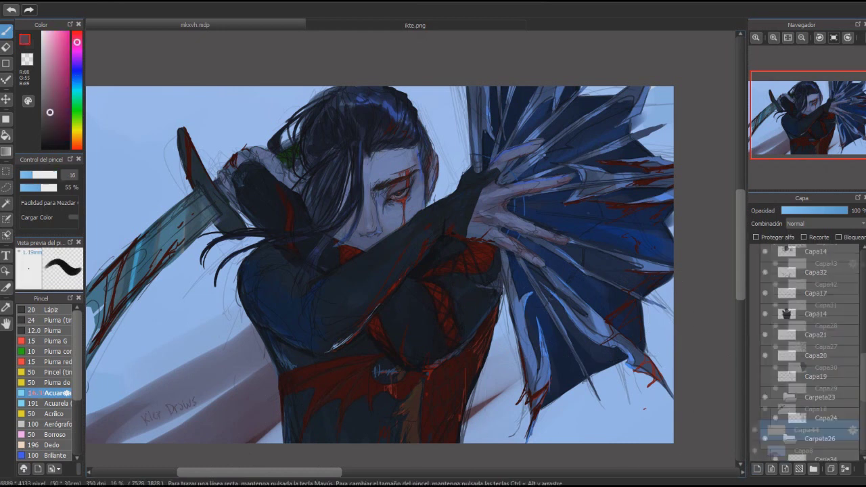
# - Add a layer and paint three pale blue-grey knuckle openings on the raised black glove with a size 105 brush
pyautogui.click(757, 468)
pyautogui.keyDown('alt'); pyautogui.click(270, 156); pyautogui.keyUp('alt')
pyautogui.moveTo(269, 157)
pyautogui.mouseDown()
pyautogui.moveTo(226, 171)
pyautogui.moveTo(251, 222)
pyautogui.moveTo(244, 183)
pyautogui.moveTo(245, 205)
pyautogui.moveTo(284, 235)
pyautogui.moveTo(235, 184)
pyautogui.moveTo(257, 200)
pyautogui.mouseUp()
pyautogui.keyDown('alt'); pyautogui.click(250, 180); pyautogui.keyUp('alt')
pyautogui.keyDown('alt'); pyautogui.click(220, 193); pyautogui.keyUp('alt')
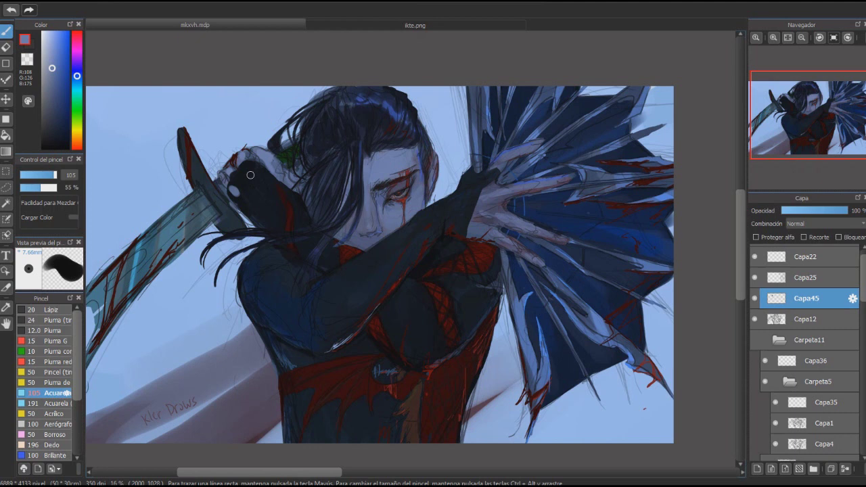
pyautogui.click(245, 182)
pyautogui.click(254, 172)
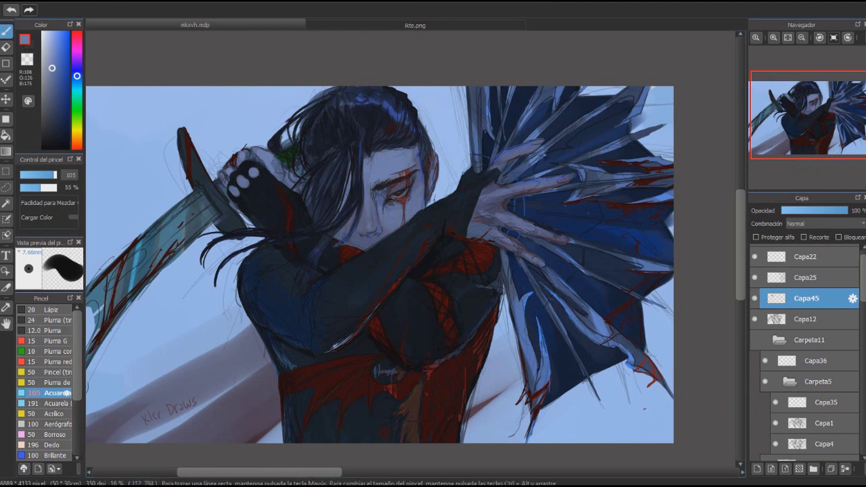
# - Erase parts of the pale knuckle spots with a smaller eraser to shape them into the glove's openings
pyautogui.press('e')
pyautogui.press('[')
pyautogui.press('[')
pyautogui.press('[')
pyautogui.press('[')
pyautogui.press('[')
pyautogui.moveTo(239, 188); pyautogui.dragTo(257, 174)
pyautogui.press('b')
# - Add a layer at the top of the stack and shade the open hand's palm and fingers with sampled blue-grey tones
pyautogui.hotkey('ctrl', 'shift', 'n')
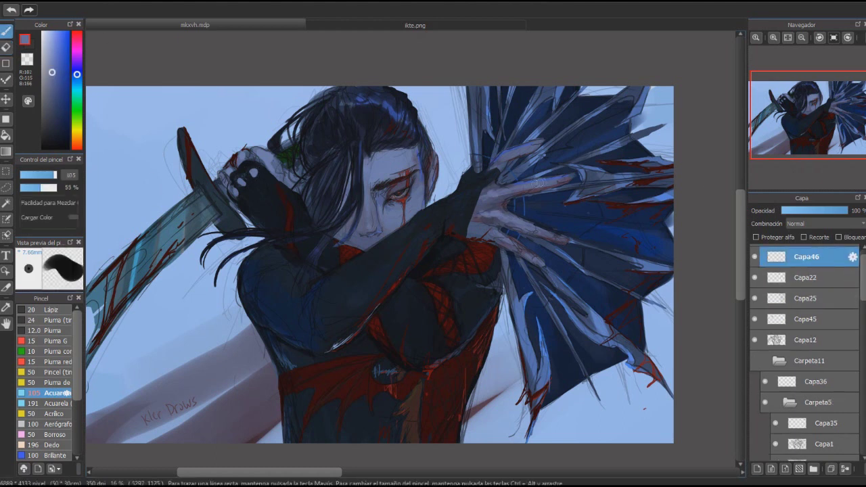
pyautogui.keyDown('alt'); pyautogui.click(494, 236); pyautogui.keyUp('alt')
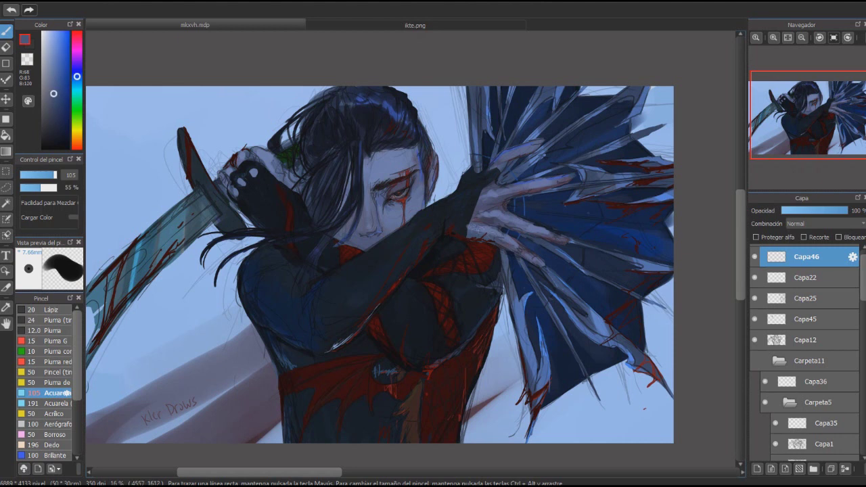
pyautogui.keyDown('alt'); pyautogui.click(502, 198); pyautogui.keyUp('alt')
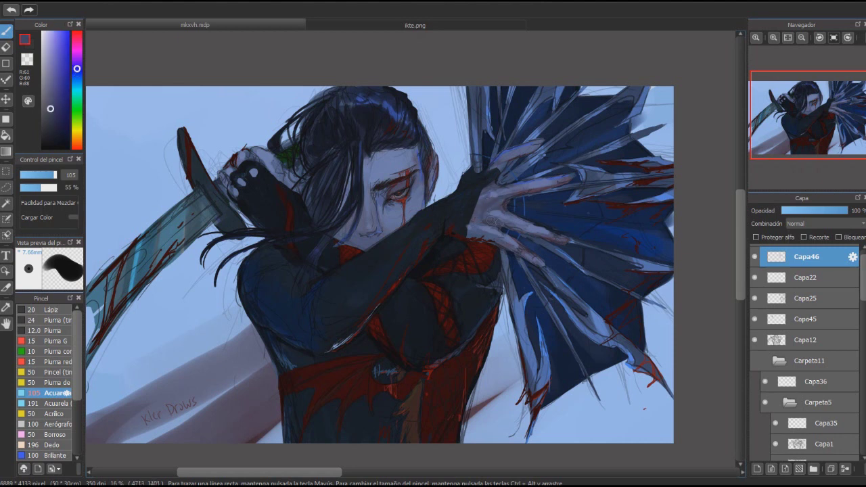
pyautogui.press('e')
pyautogui.press('b')
# - Add another top layer and refine the open hand's fingers with sampled light and dark tones using a size 24 brush
pyautogui.hotkey('ctrl', 'shift', 'n')
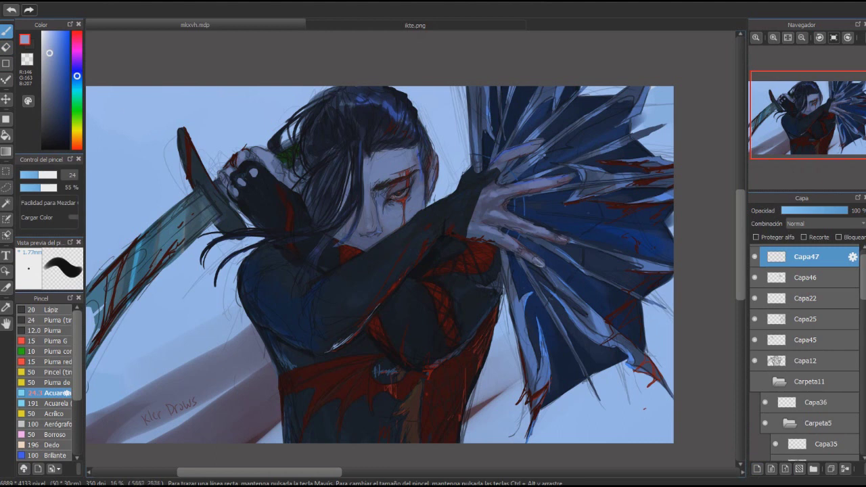
pyautogui.keyDown('alt'); pyautogui.click(539, 264); pyautogui.keyUp('alt')
pyautogui.keyDown('alt'); pyautogui.click(494, 214); pyautogui.keyUp('alt')
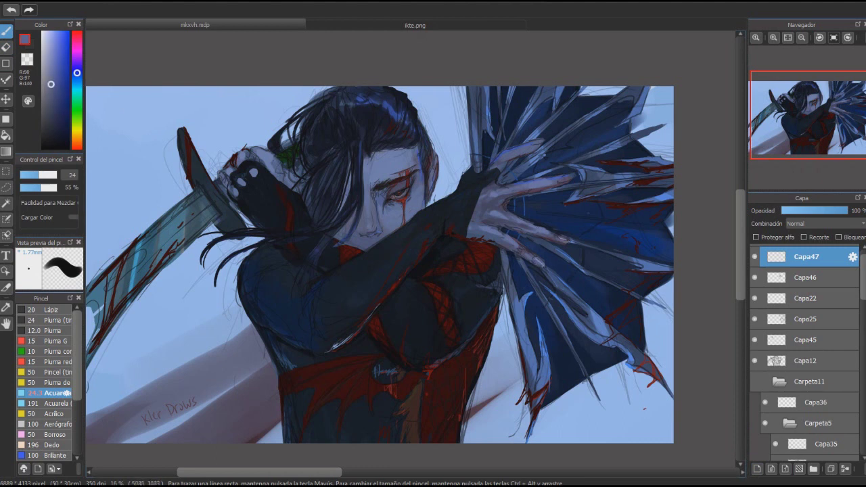
pyautogui.keyDown('alt'); pyautogui.click(529, 206); pyautogui.keyUp('alt')
pyautogui.keyDown('alt'); pyautogui.click(519, 224); pyautogui.keyUp('alt')
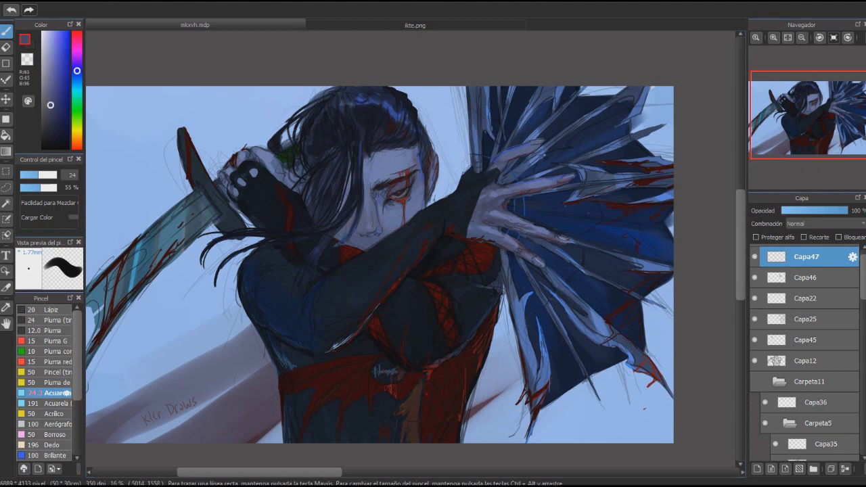
pyautogui.keyDown('alt'); pyautogui.click(528, 226); pyautogui.keyUp('alt')
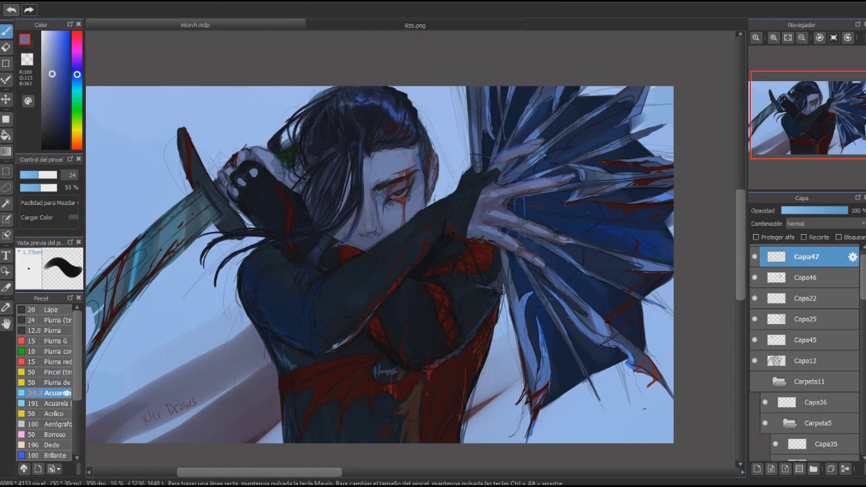
pyautogui.keyDown('alt'); pyautogui.click(548, 235); pyautogui.keyUp('alt')
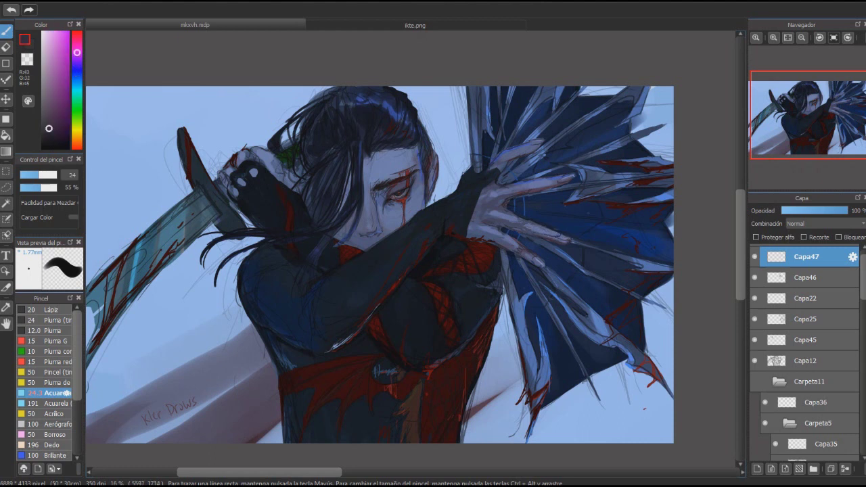
pyautogui.keyDown('alt'); pyautogui.click(504, 200); pyautogui.keyUp('alt')
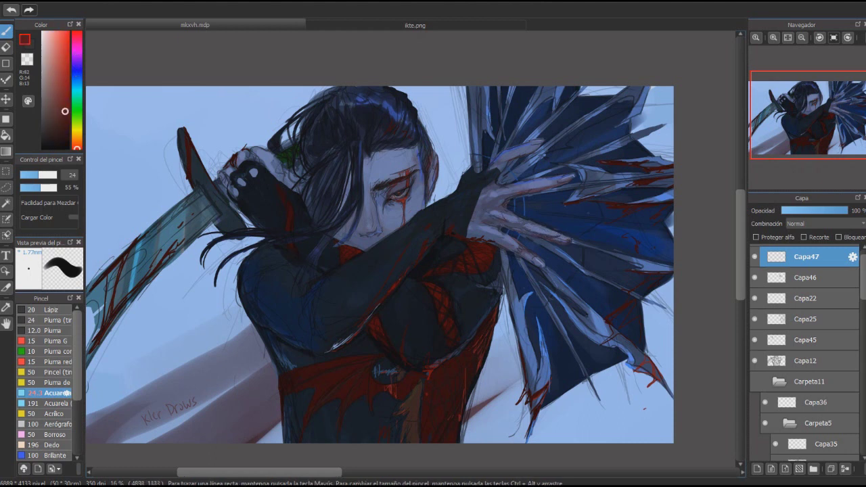